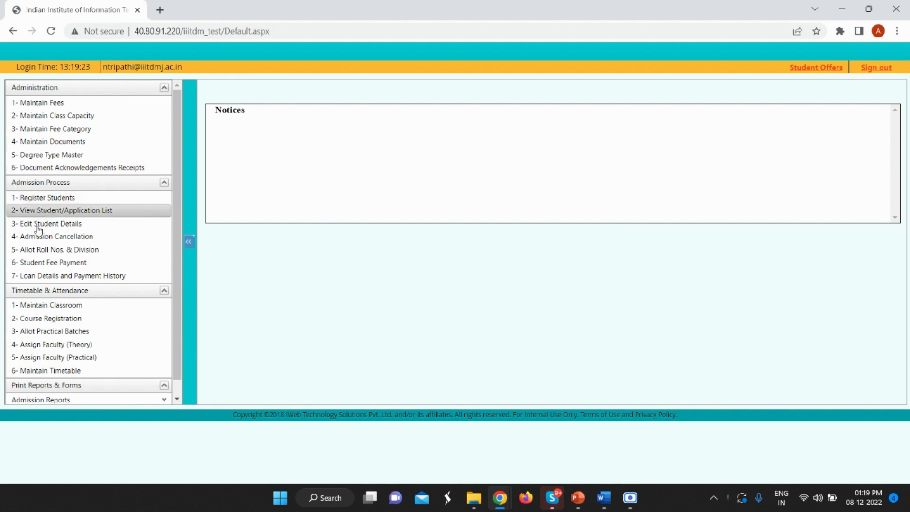
Open Course Registration and set the degree to GRADUATE, program to B.Tech ECE and semester to Semester I.
left_click(67, 319)
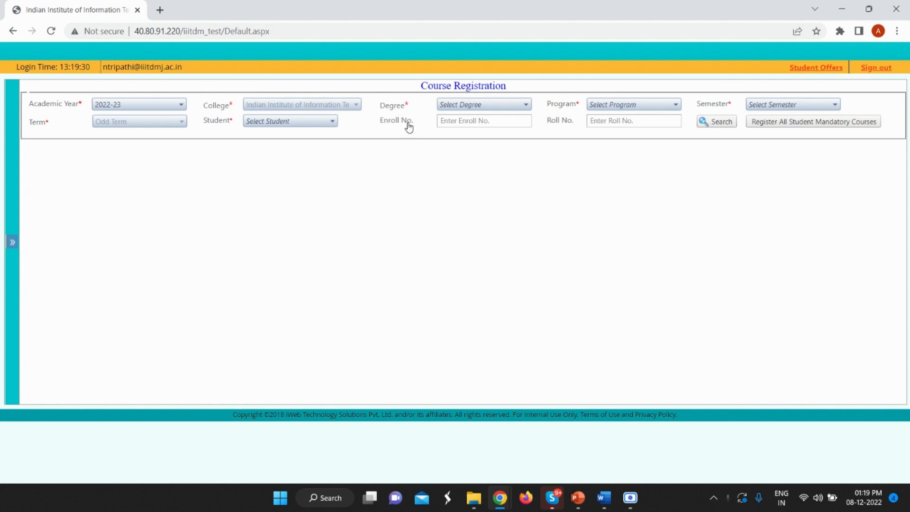
left_click(505, 105)
left_click(504, 126)
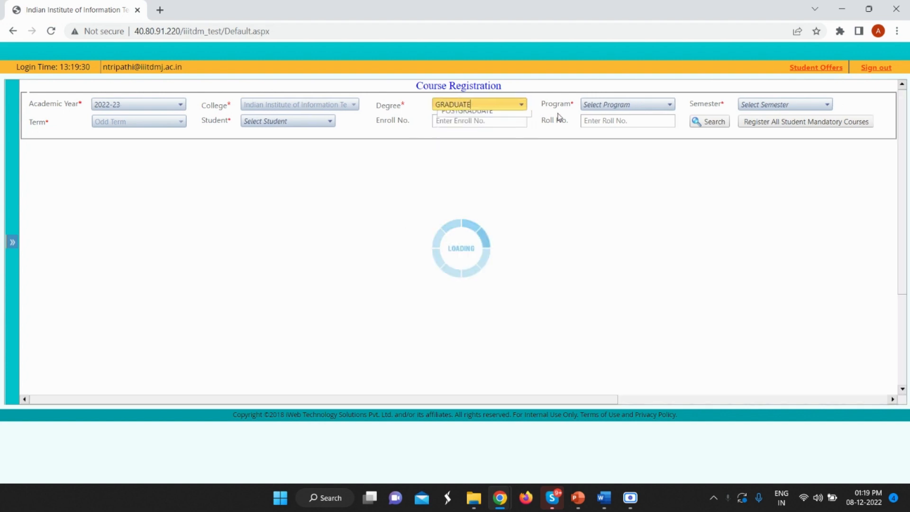
left_click(598, 106)
left_click(612, 127)
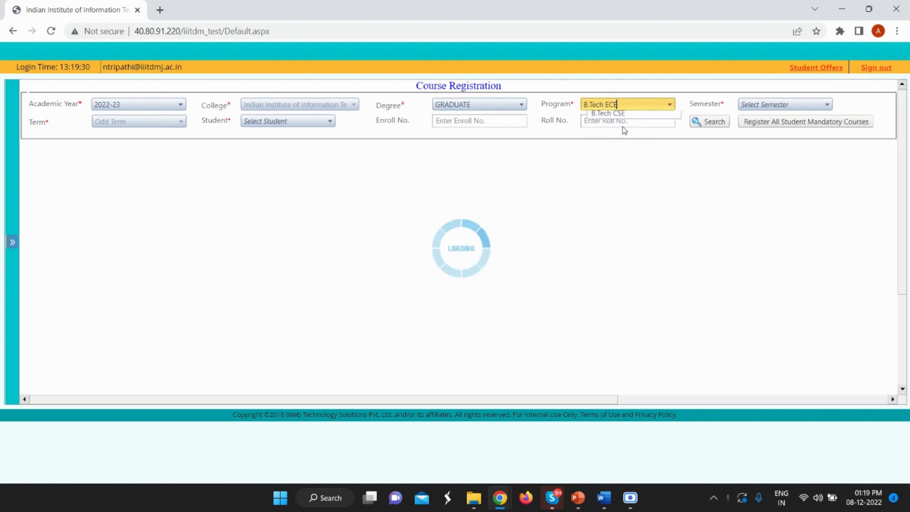
left_click(763, 103)
left_click(768, 128)
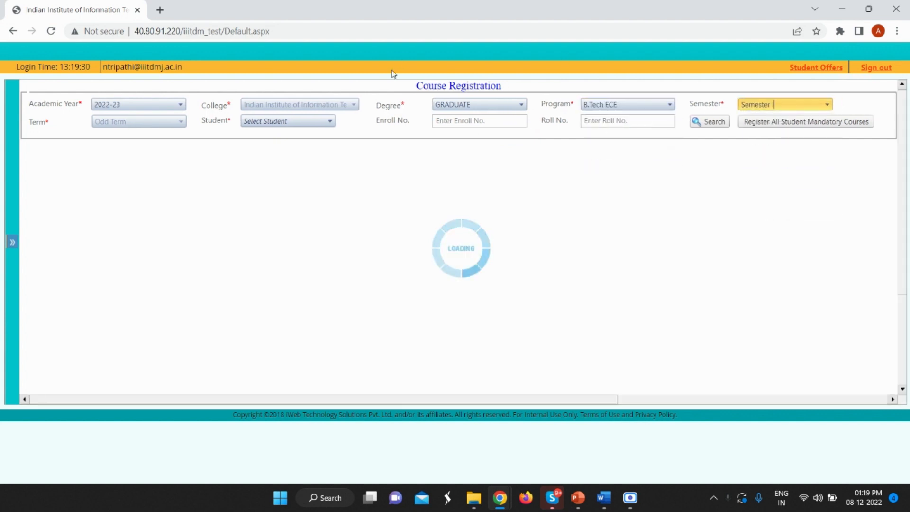
Check the student list without choosing anyone and register the mandatory courses for all students.
left_click(320, 124)
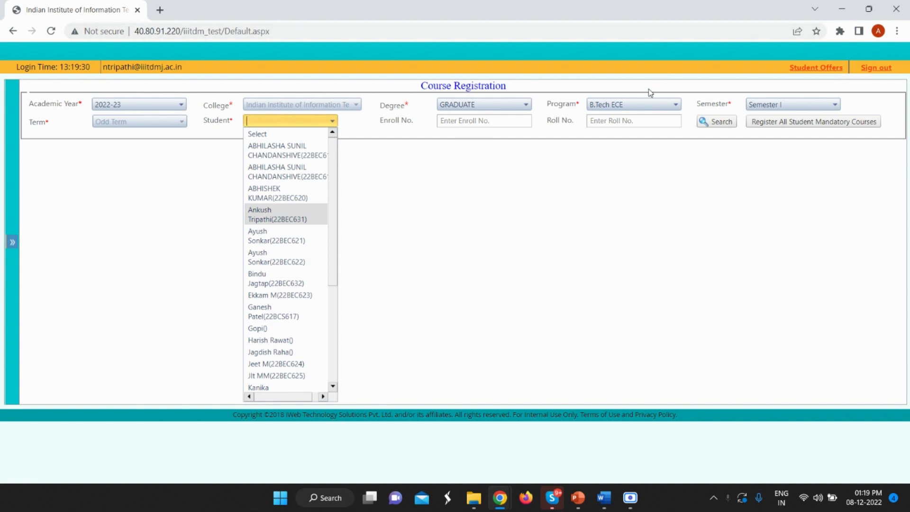
left_click(657, 168)
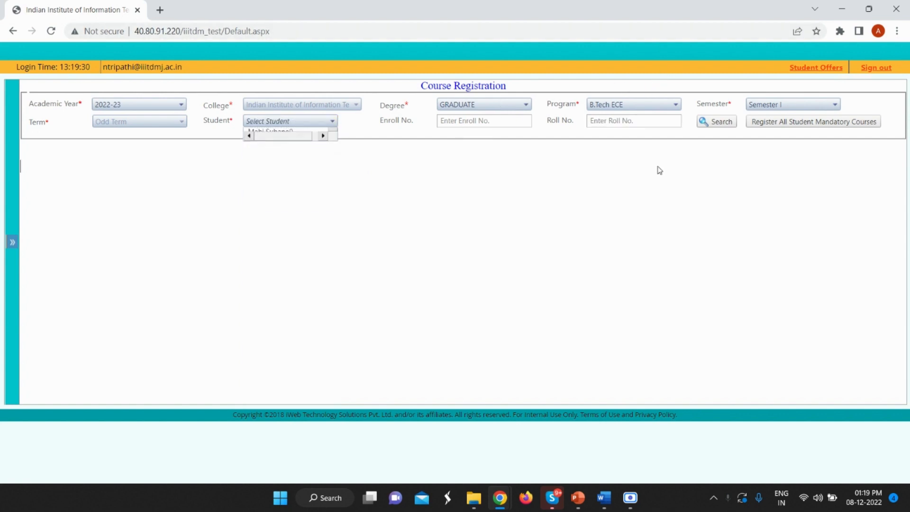
left_click(796, 127)
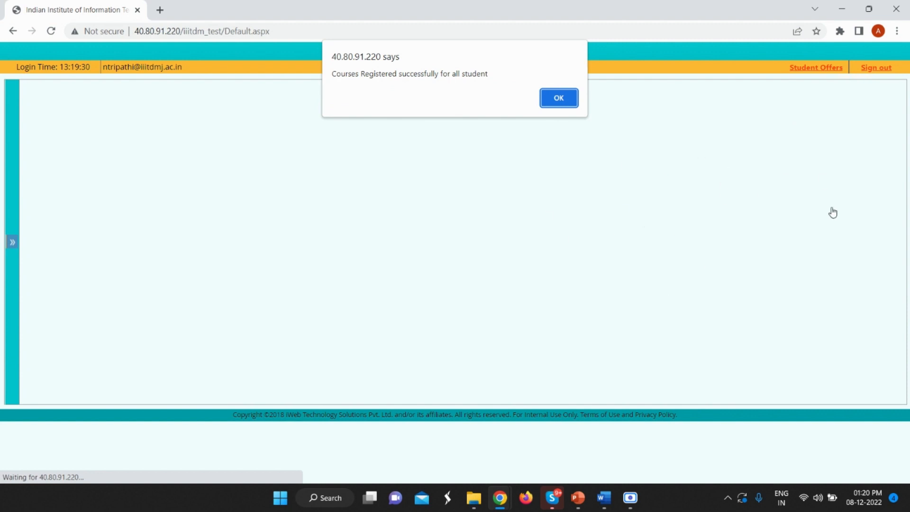
left_click(567, 103)
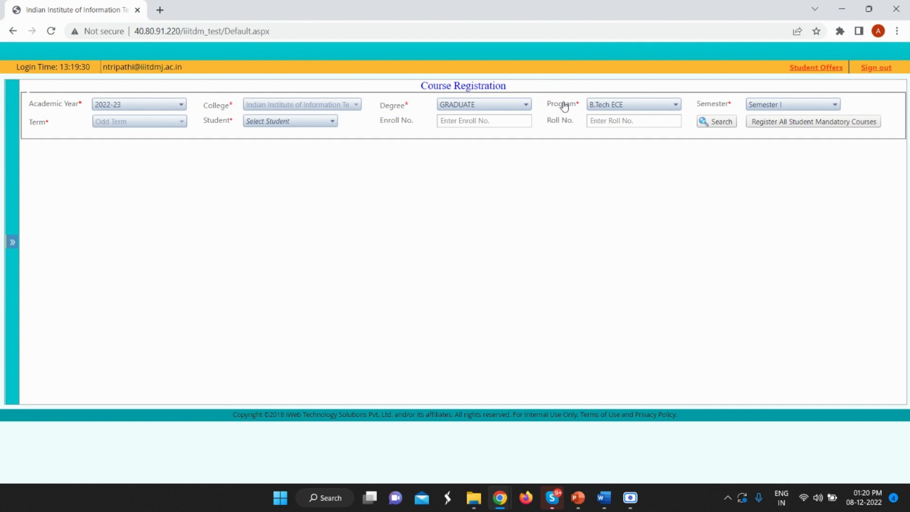
Open Allot Practical Batches and set the program to B.Tech ECE and the semester to Semester I.
left_click(12, 242)
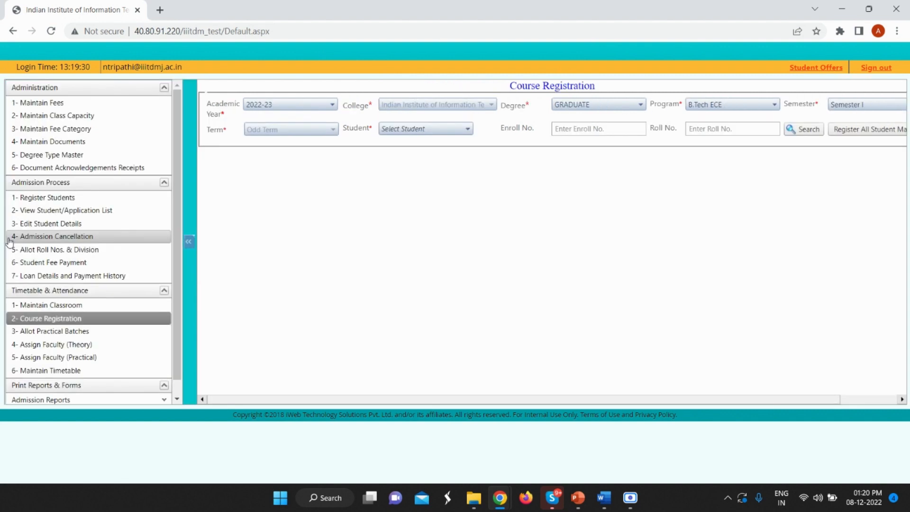
left_click(95, 332)
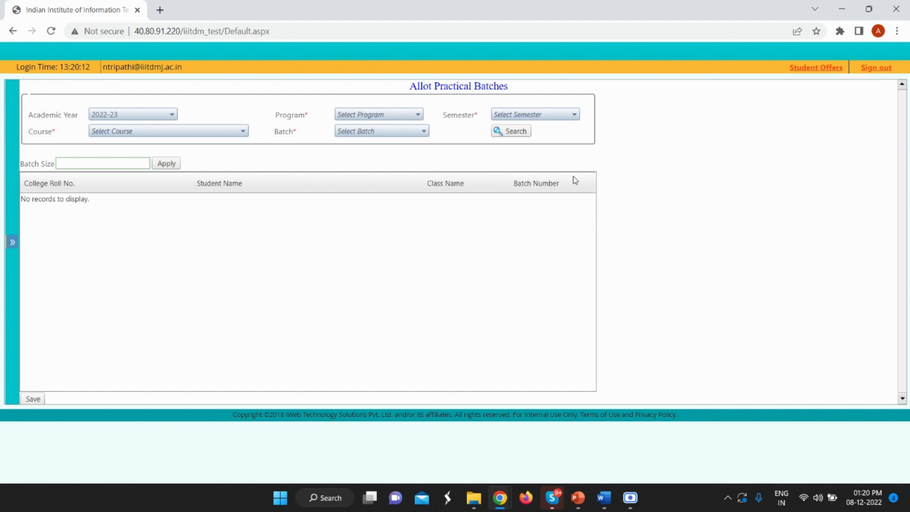
left_click(411, 112)
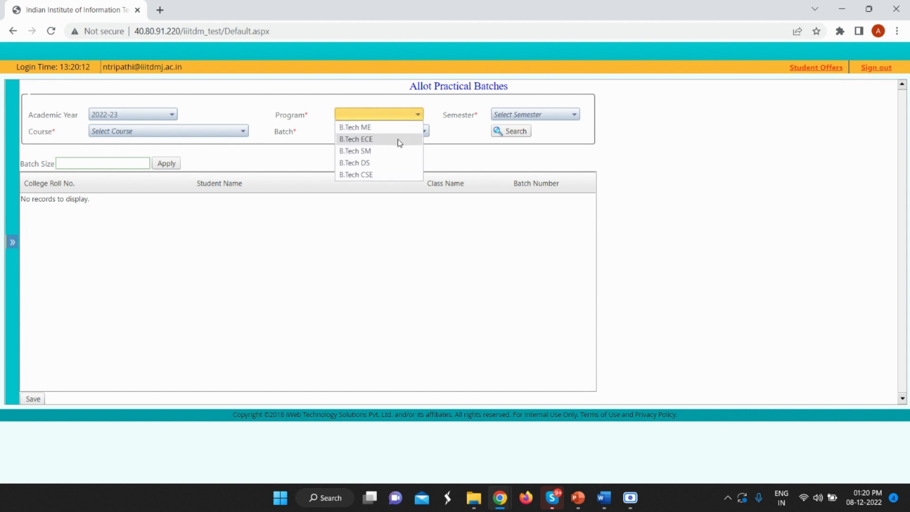
left_click(398, 139)
left_click(536, 115)
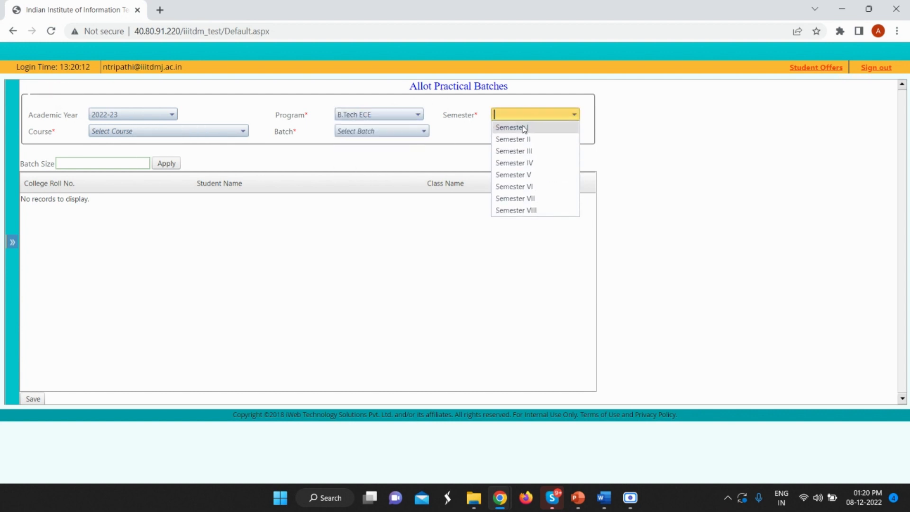
left_click(525, 124)
Choose course NS1001 (Mathematics-I) with Batch for Timetable and search for its students.
left_click(184, 130)
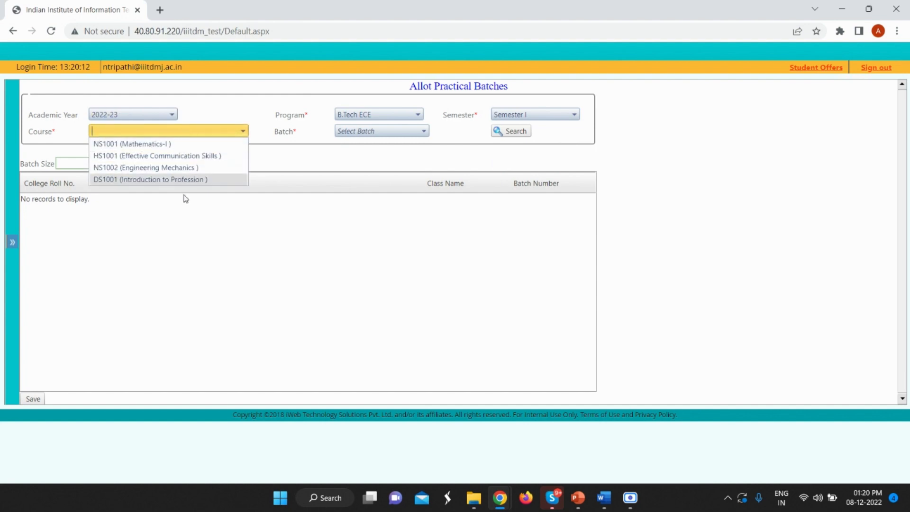
left_click(169, 145)
left_click(381, 131)
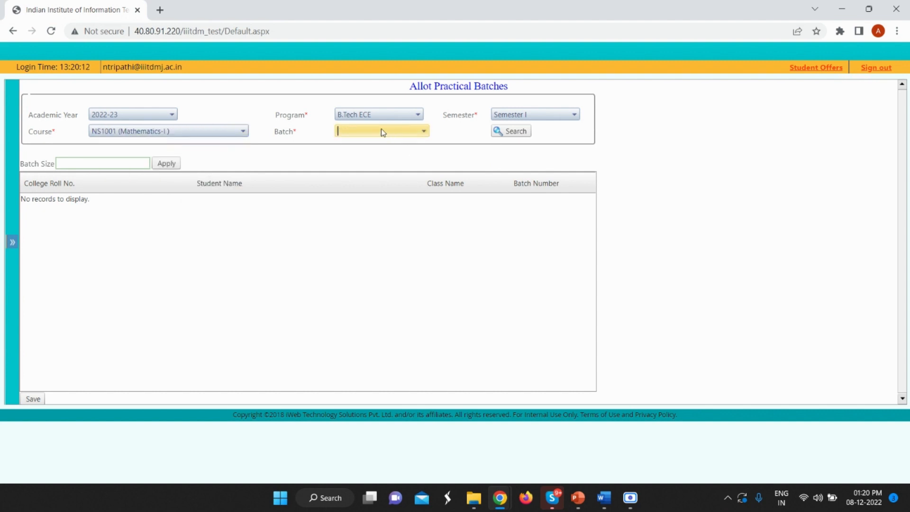
left_click(397, 145)
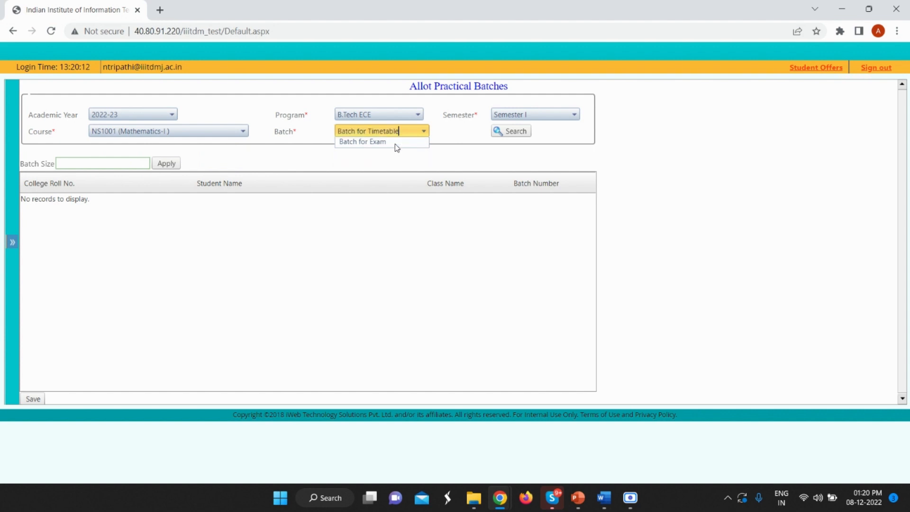
left_click(501, 135)
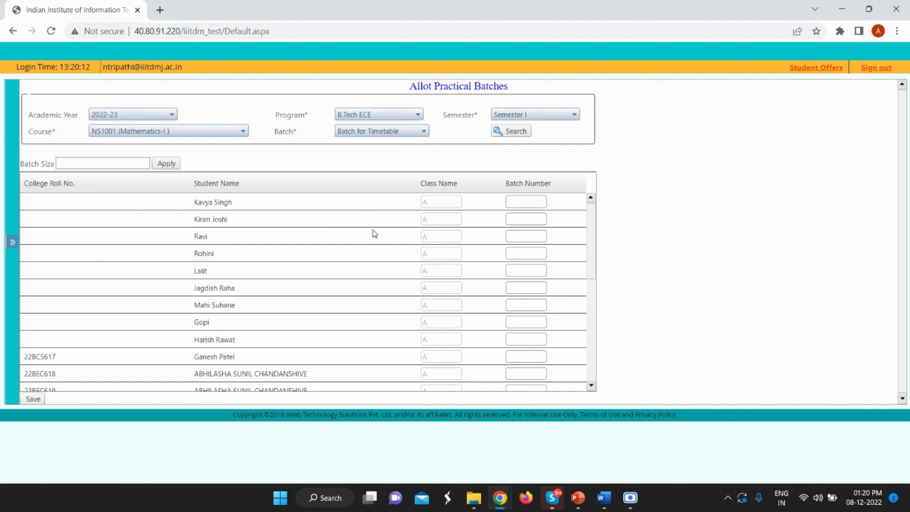
Apply a batch size of 25 to the Mathematics-I students and review the batch numbers.
left_click(113, 163)
type("25")
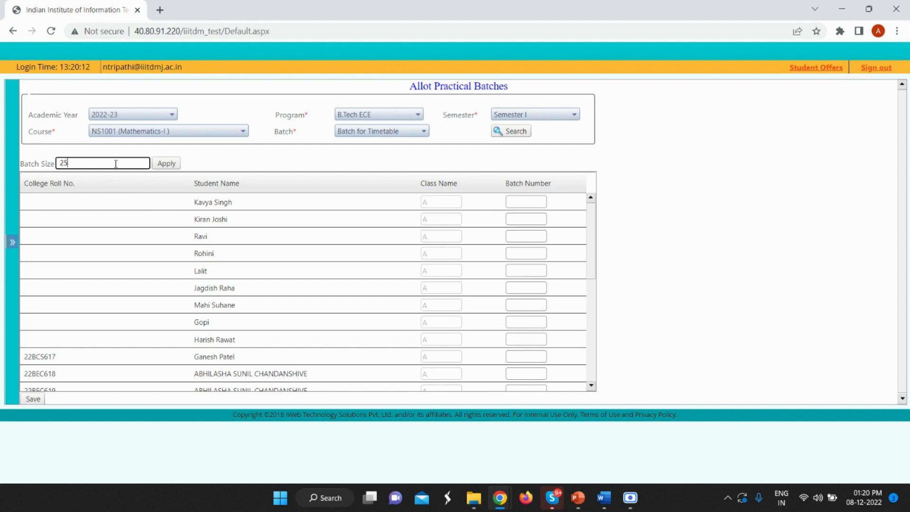
left_click(166, 163)
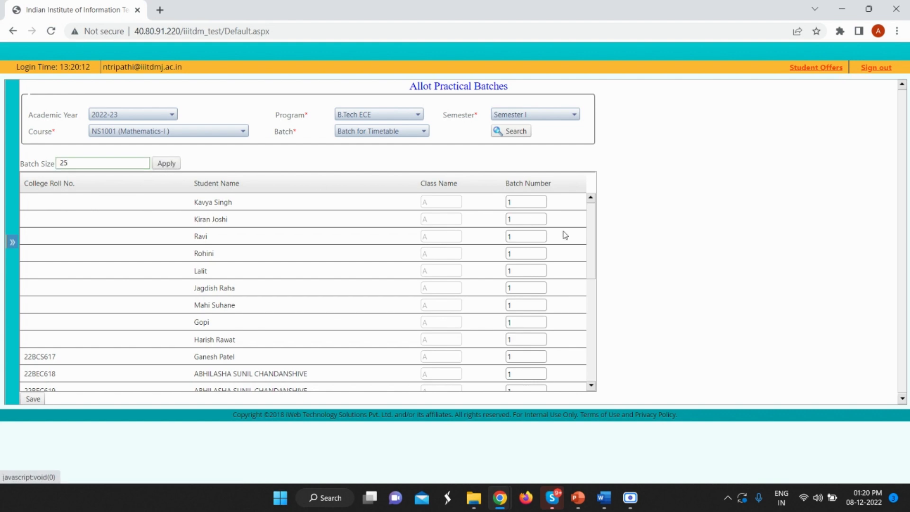
scroll(532, 230, "down", 5)
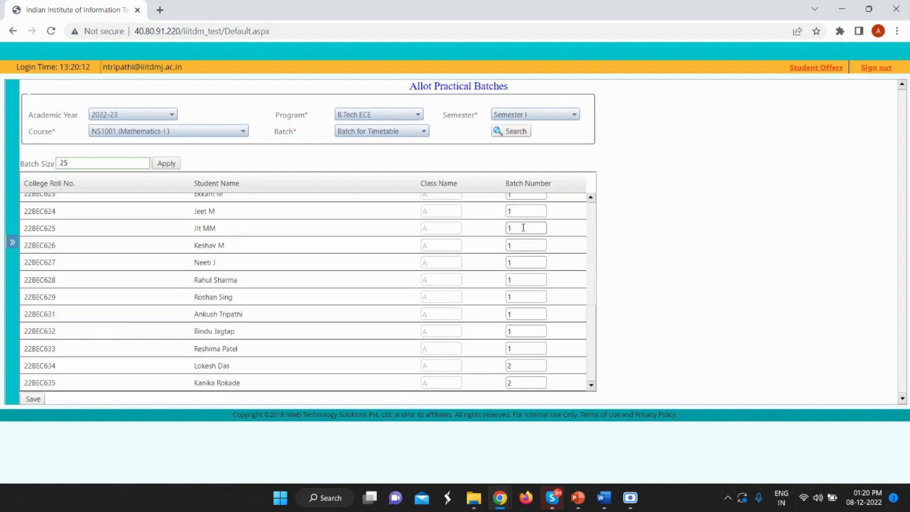
scroll(524, 230, "up", 5)
scroll(512, 223, "down", 5)
scroll(510, 223, "up", 5)
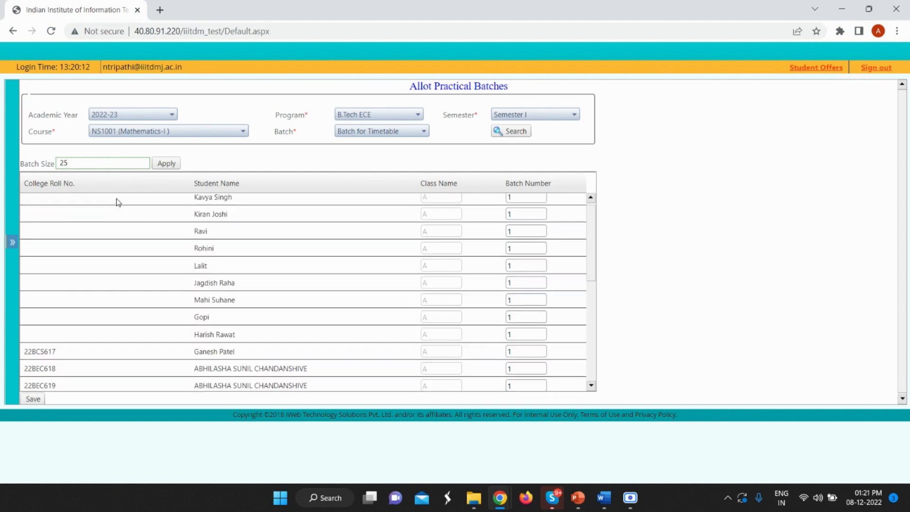
Apply a batch size of 10 to the Mathematics-I students, review the batch numbers and save the allotment.
left_click_drag(89, 163, 39, 159)
type("10")
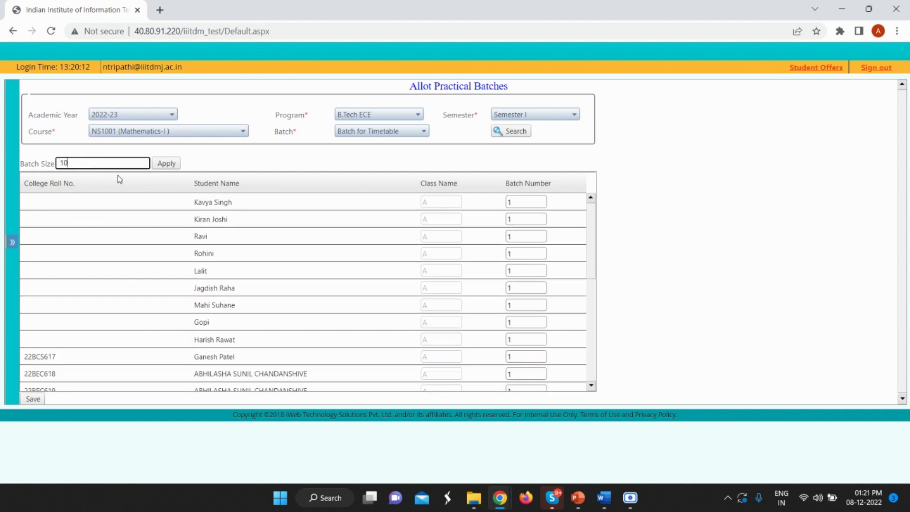
left_click(167, 164)
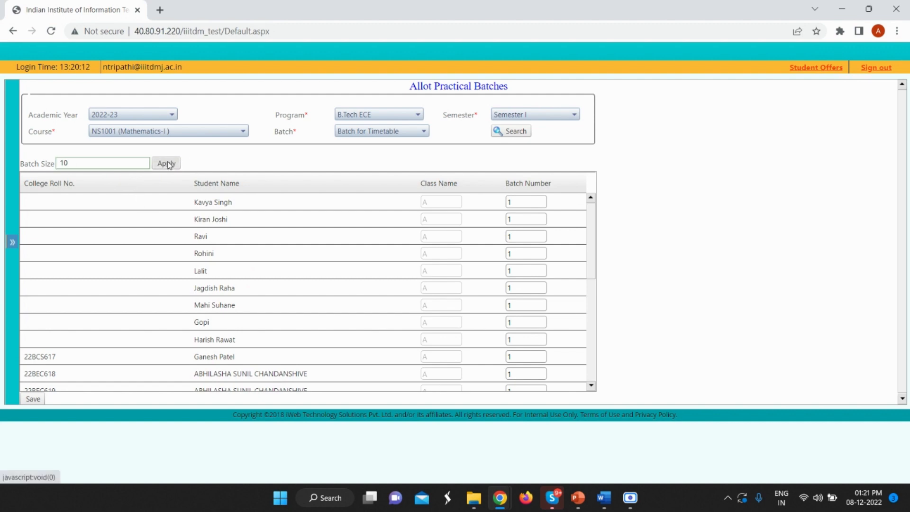
scroll(334, 270, "down", 4)
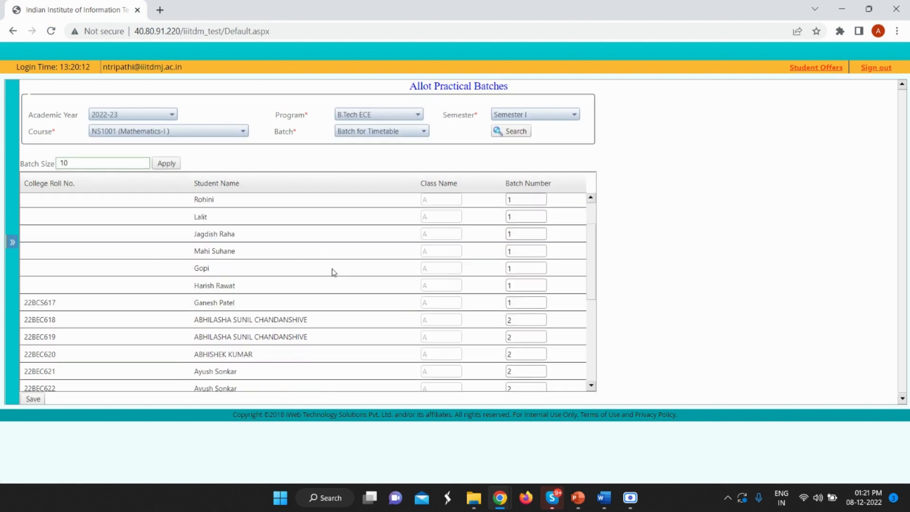
scroll(121, 238, "down", 2)
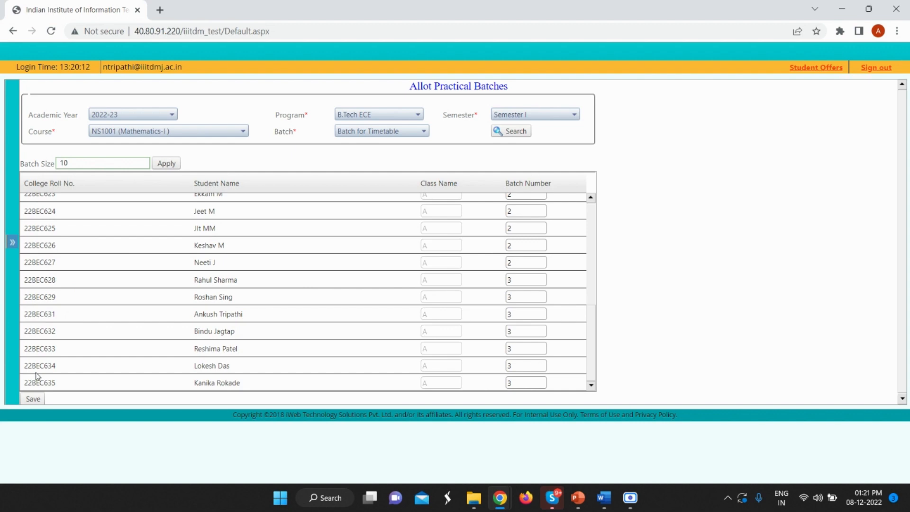
left_click(36, 399)
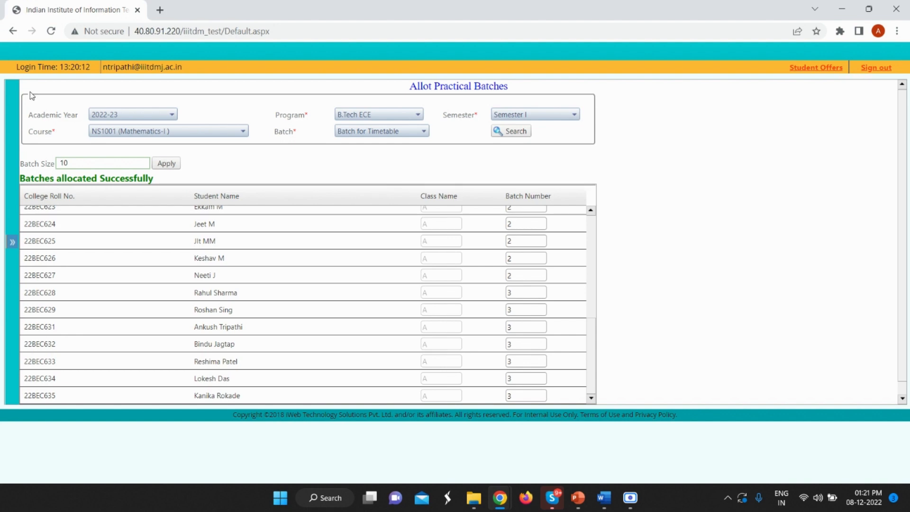
Open Assign Faculty (Practical) and search for the batches of GRADUATE, B.Tech ECE, Semester I, Division A.
left_click(13, 243)
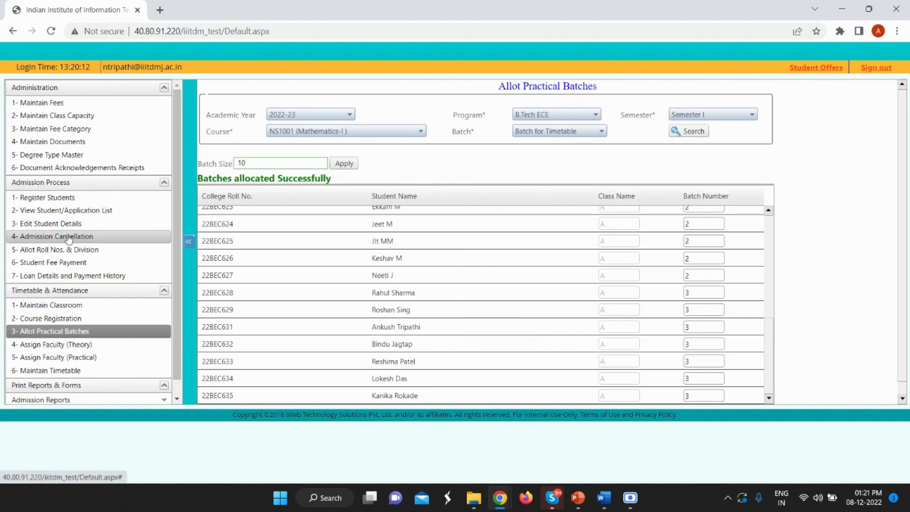
left_click(103, 358)
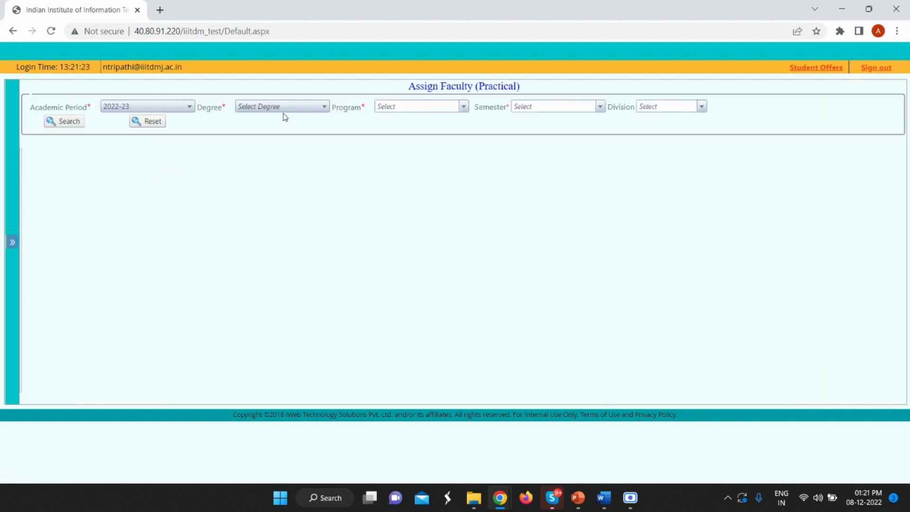
left_click(284, 109)
left_click(277, 132)
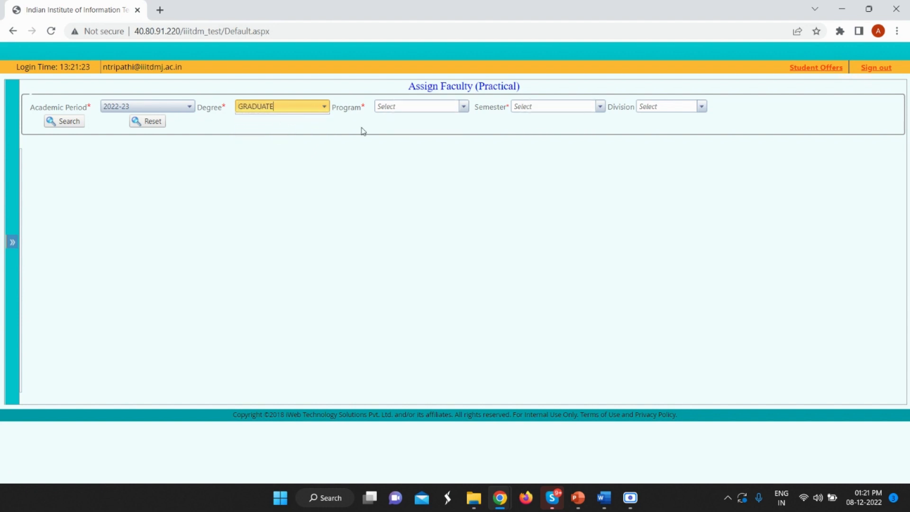
left_click(408, 106)
left_click(408, 129)
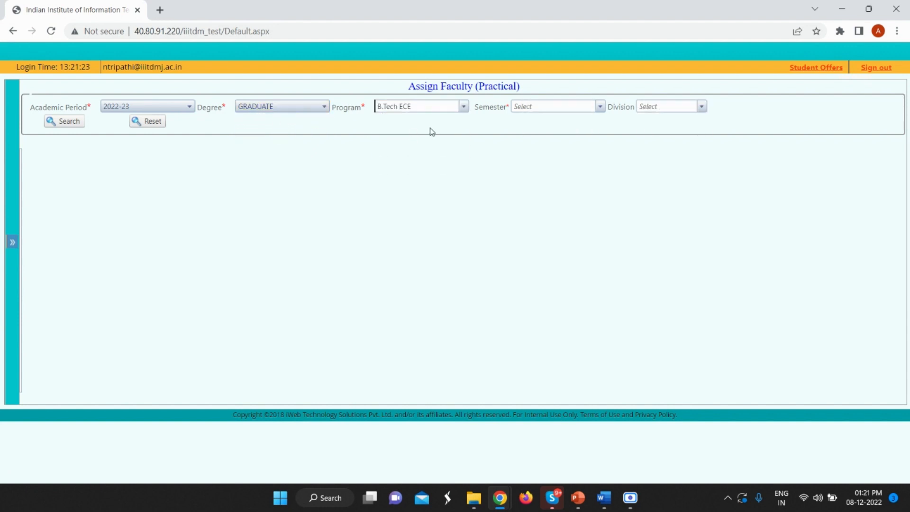
left_click(543, 108)
left_click(553, 122)
left_click(60, 121)
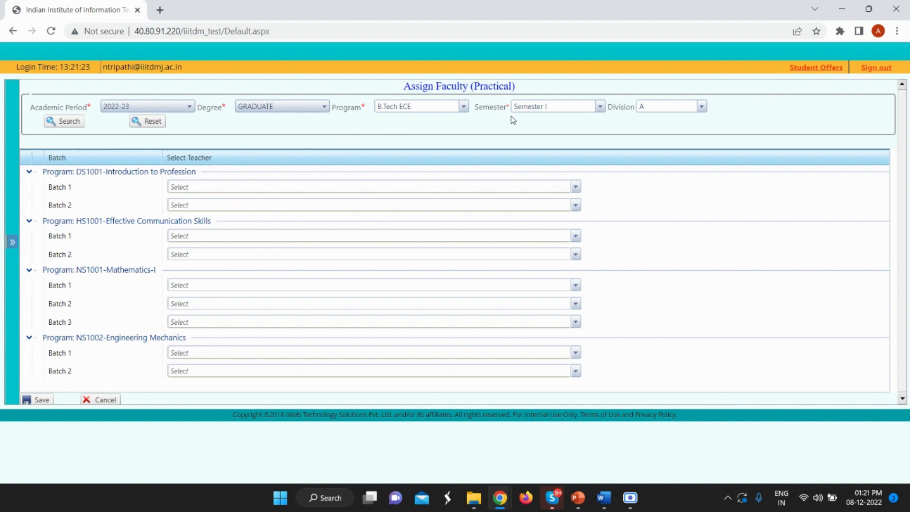
Assign the fourth and fifth listed teachers to both Batch 1 and Batch 2 of DS1001-Introduction to Profession.
left_click(286, 185)
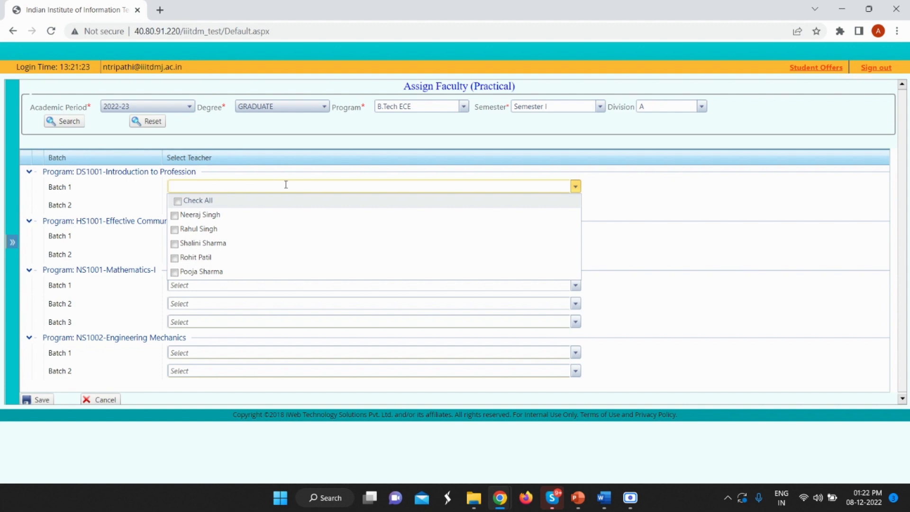
left_click(223, 257)
left_click(250, 272)
left_click(679, 259)
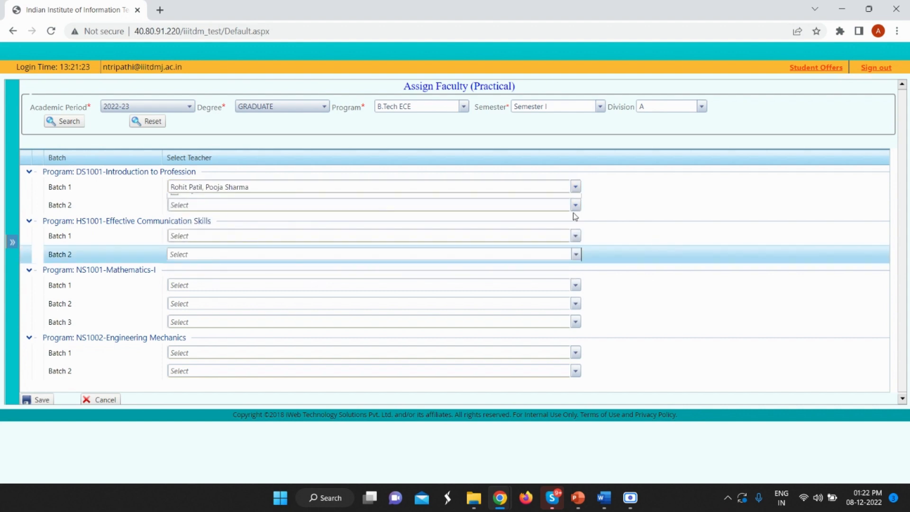
left_click(240, 203)
left_click(204, 271)
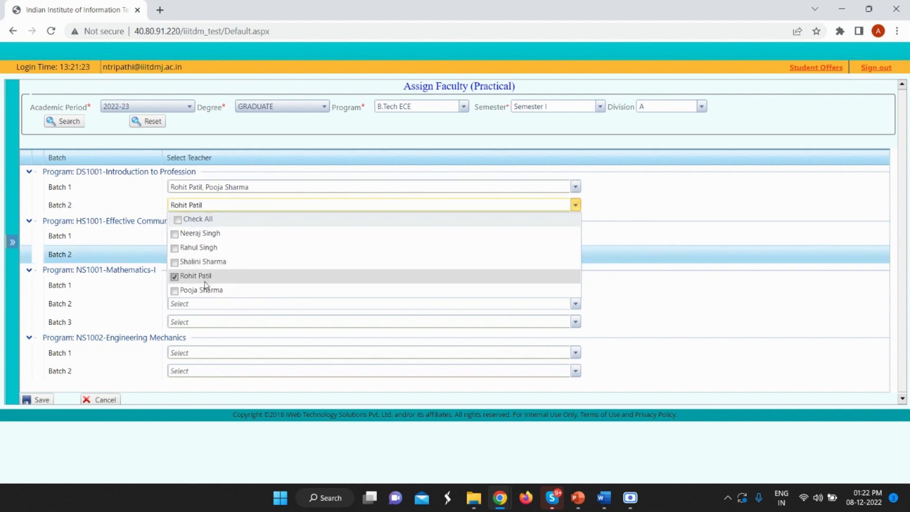
left_click(208, 285)
left_click(676, 243)
For HS1001-Effective Communication Skills, assign the second listed teacher to Batch 1 and the fourth listed teacher to Batch 2.
left_click(264, 233)
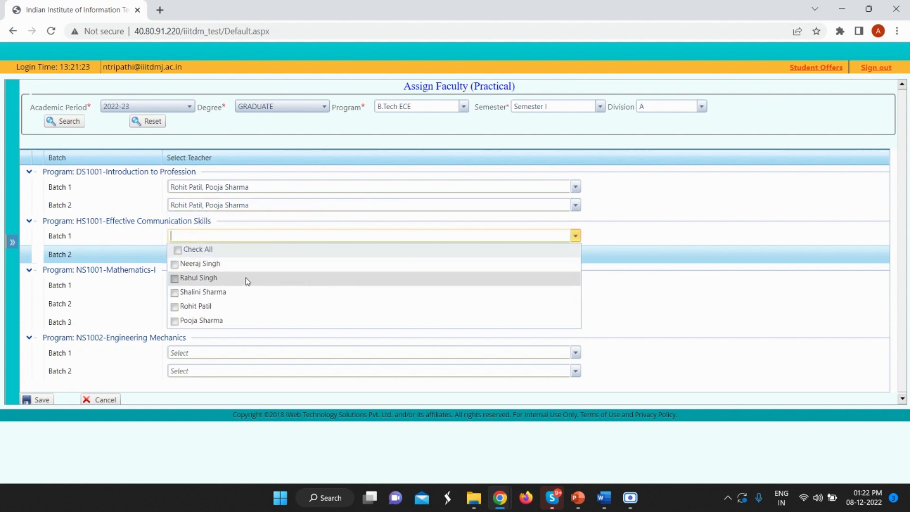
left_click(246, 280)
left_click(273, 227)
left_click(244, 234)
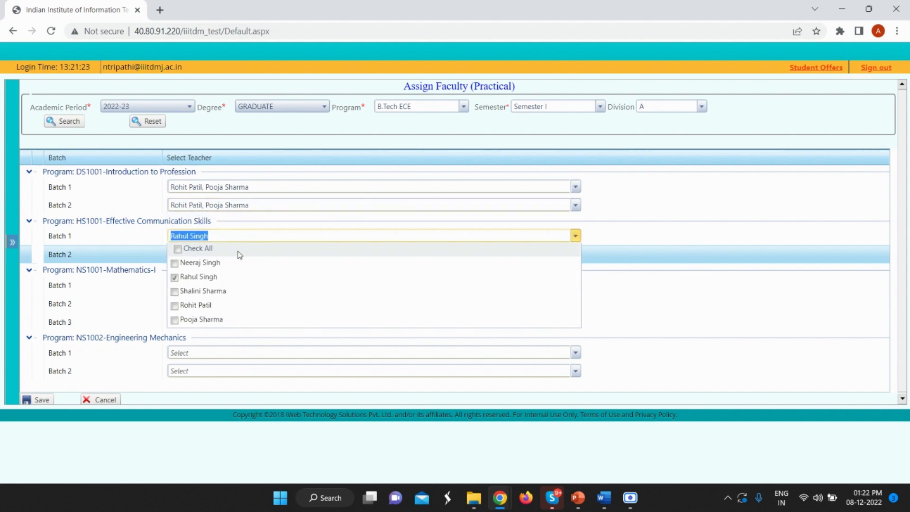
left_click(323, 236)
left_click(295, 254)
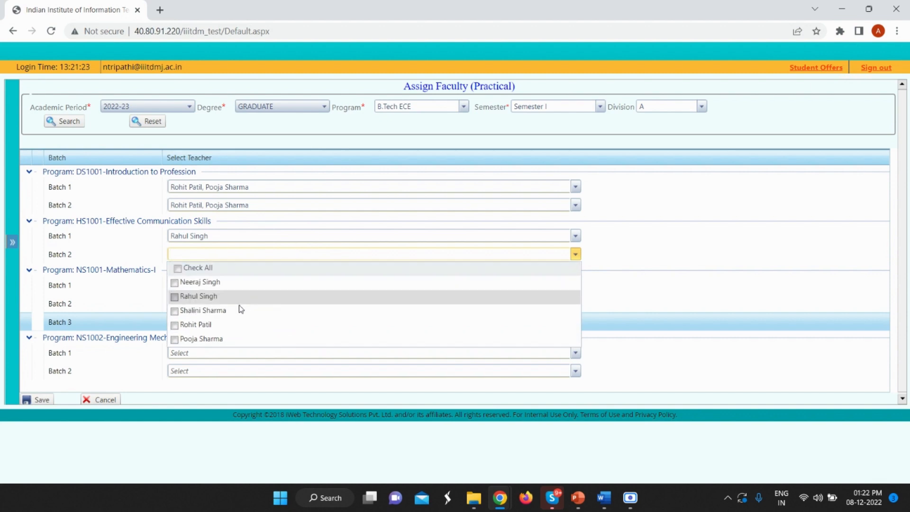
left_click(241, 325)
left_click(702, 366)
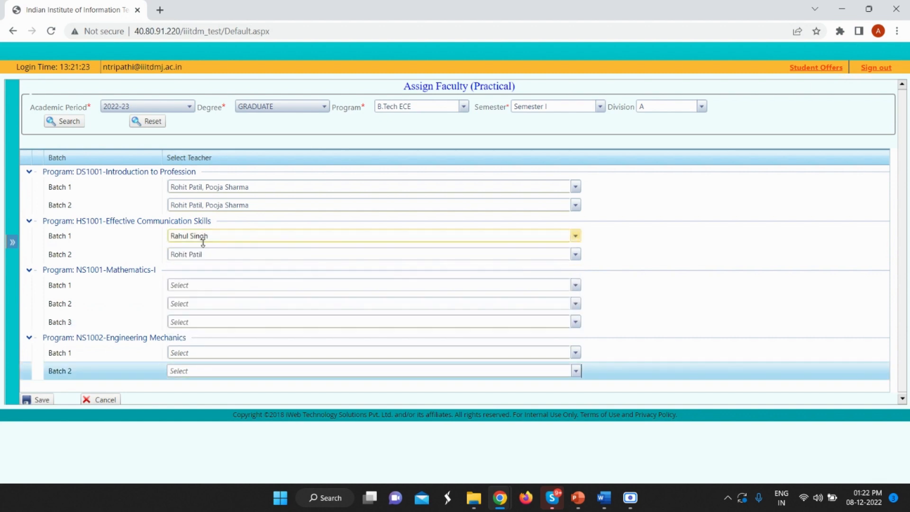
For NS1001-Mathematics-I, assign the fifth listed teacher to Batch 1, the second to Batch 2 and the fourth to Batch 3.
left_click(209, 284)
left_click(216, 369)
left_click(664, 348)
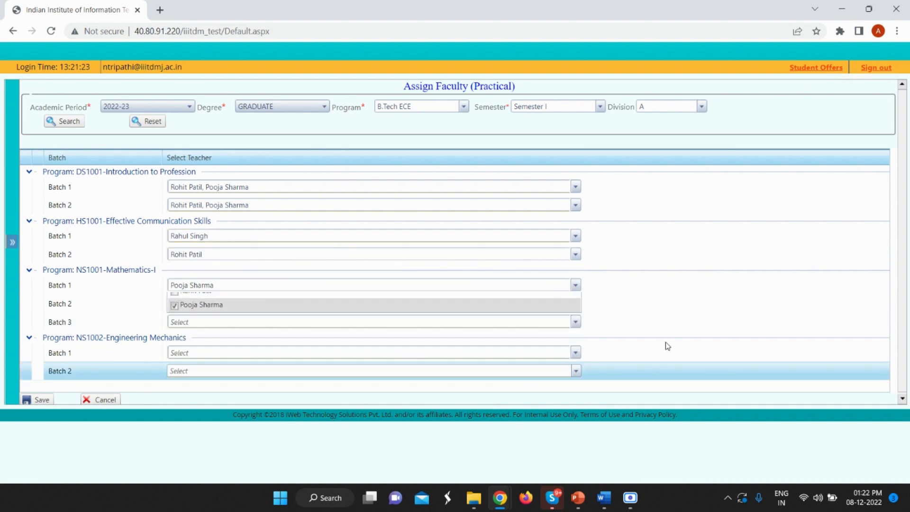
left_click(275, 298)
left_click(243, 346)
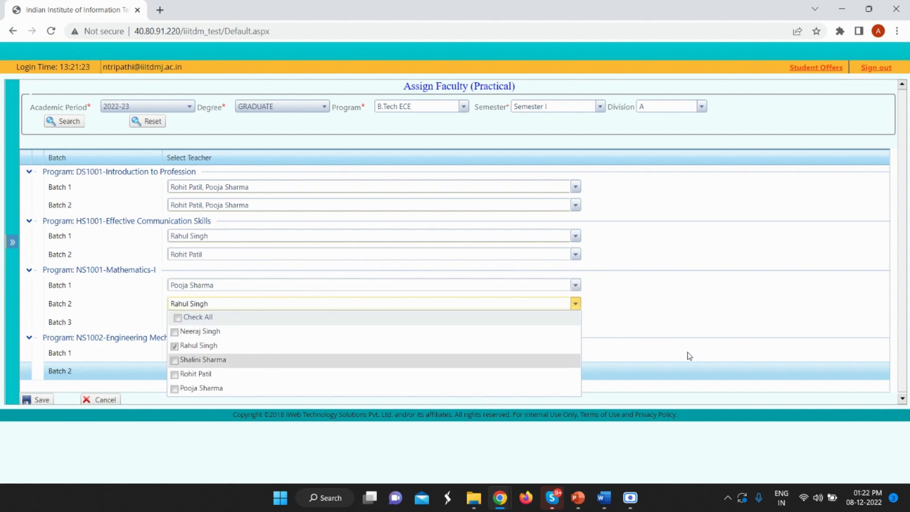
left_click(372, 300)
left_click(317, 321)
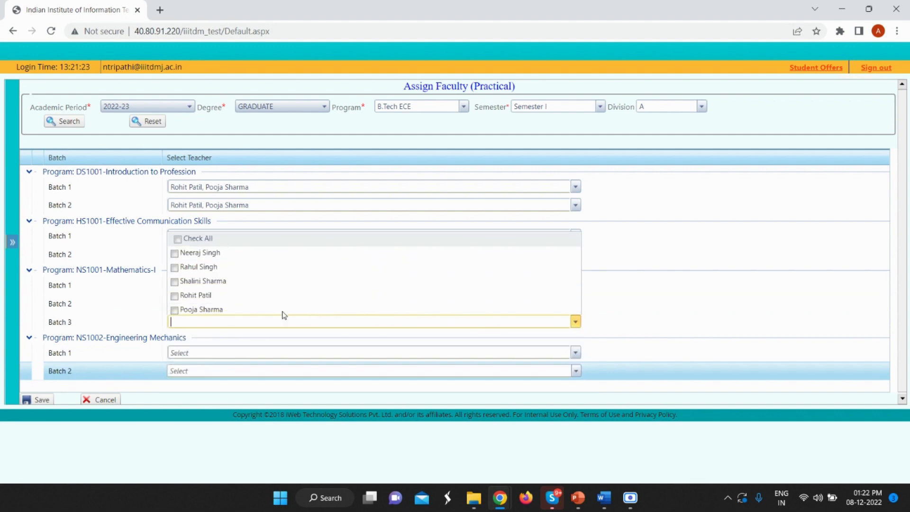
left_click(256, 295)
left_click(661, 332)
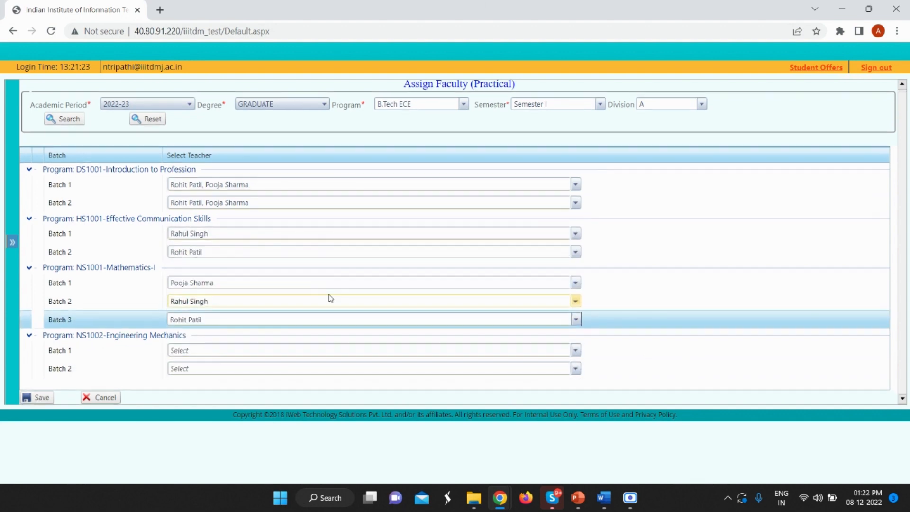
Assign the fourth listed teacher to Batch 1 and the fifth to Batch 2 of NS1002-Engineering Mechanics, and save the practical faculty assignments.
left_click(229, 351)
left_click(217, 321)
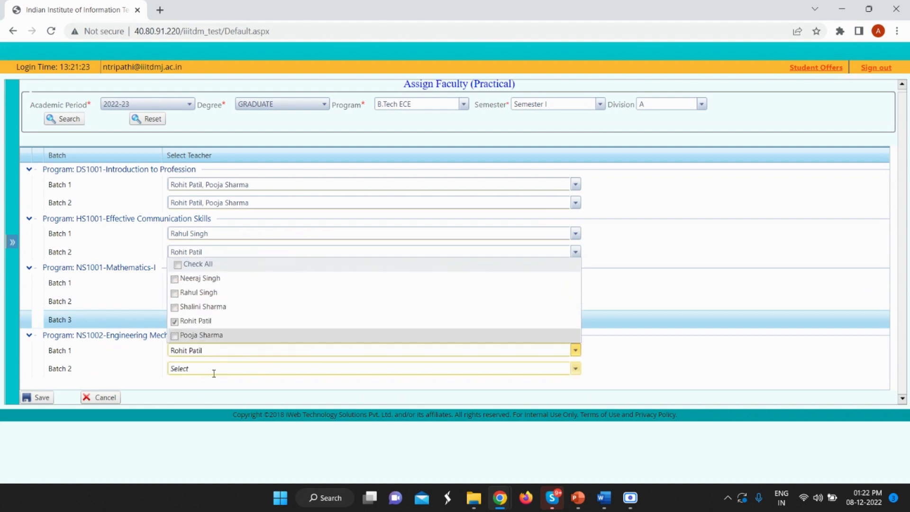
left_click(213, 370)
left_click(199, 354)
left_click(681, 345)
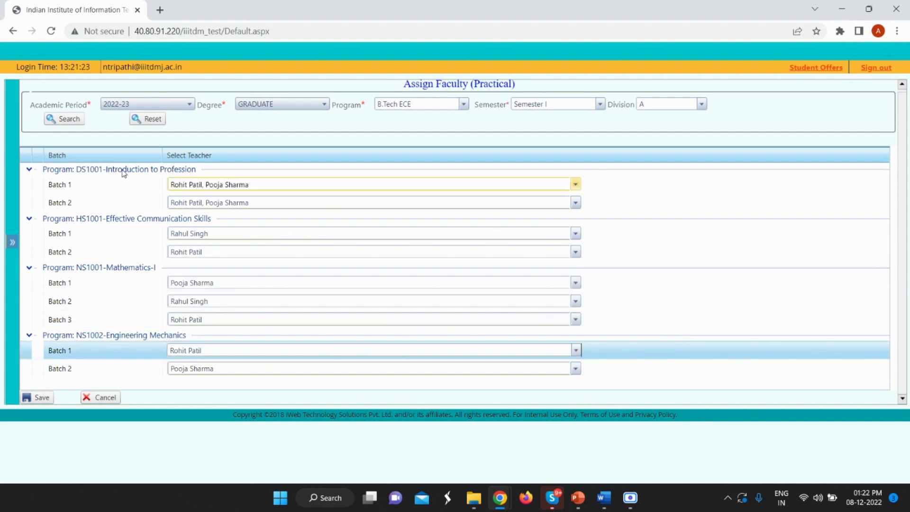
left_click(40, 401)
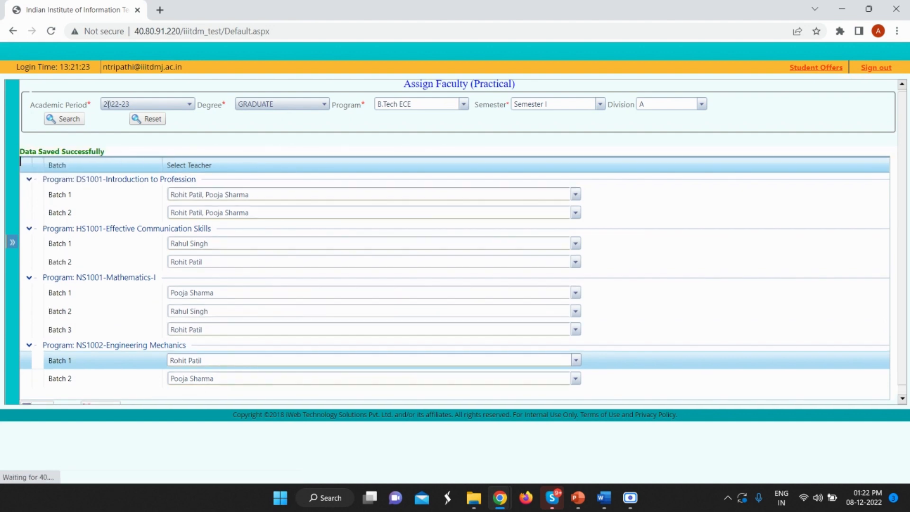
Open Assign Faculty (Theory) and search for the courses of 2022-23, GRADUATE, B.Tech ECE, Semester I, Division A.
left_click(11, 242)
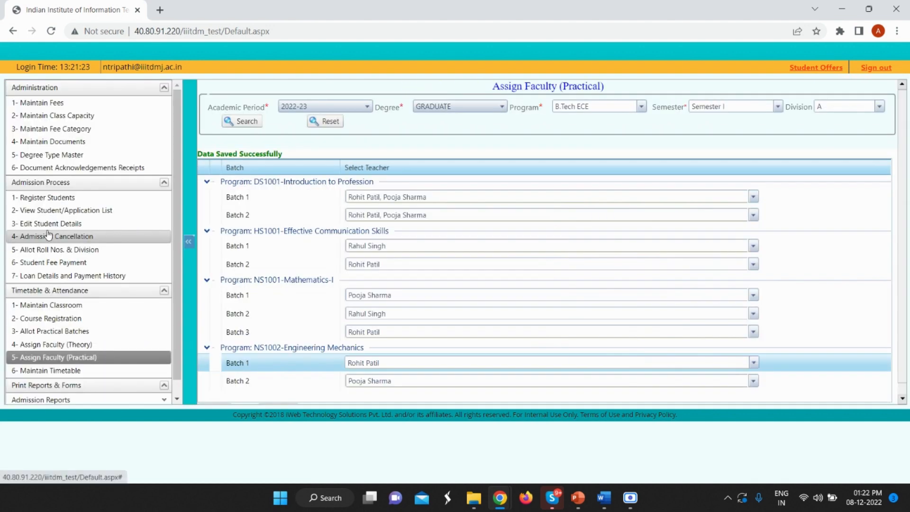
left_click(84, 346)
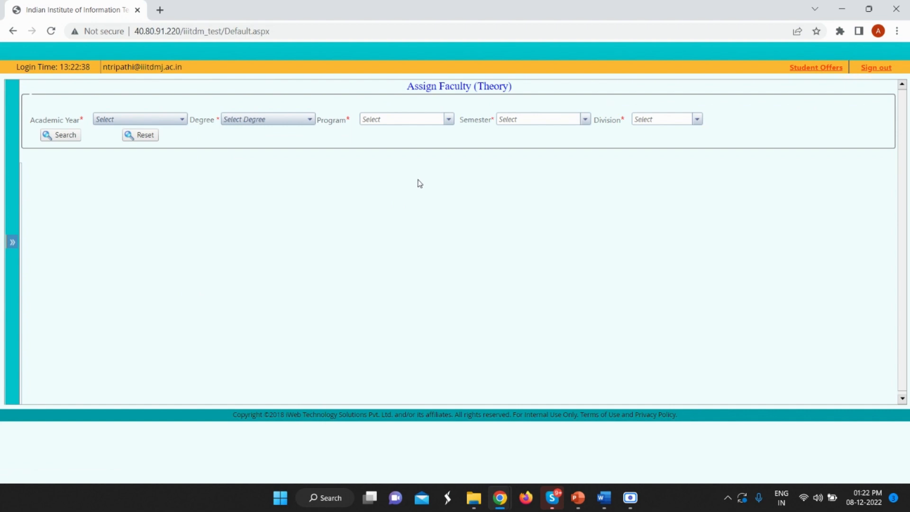
left_click(140, 120)
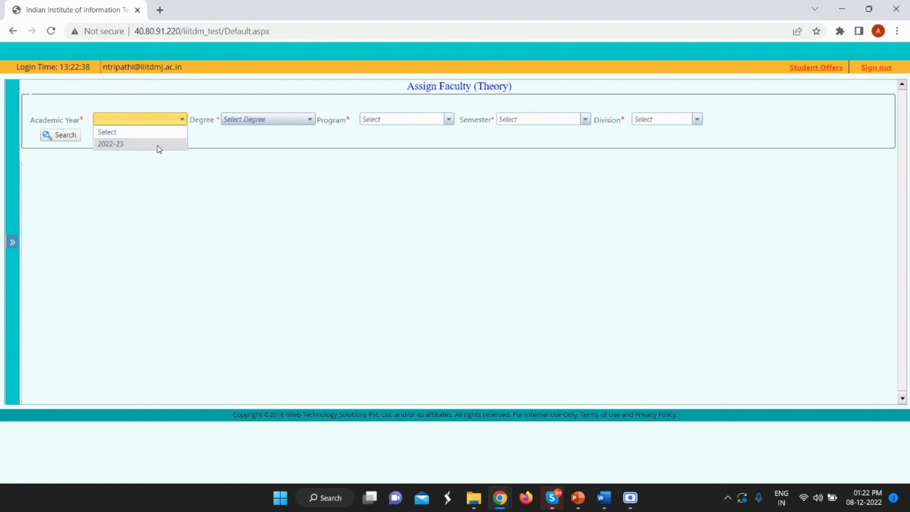
left_click(156, 141)
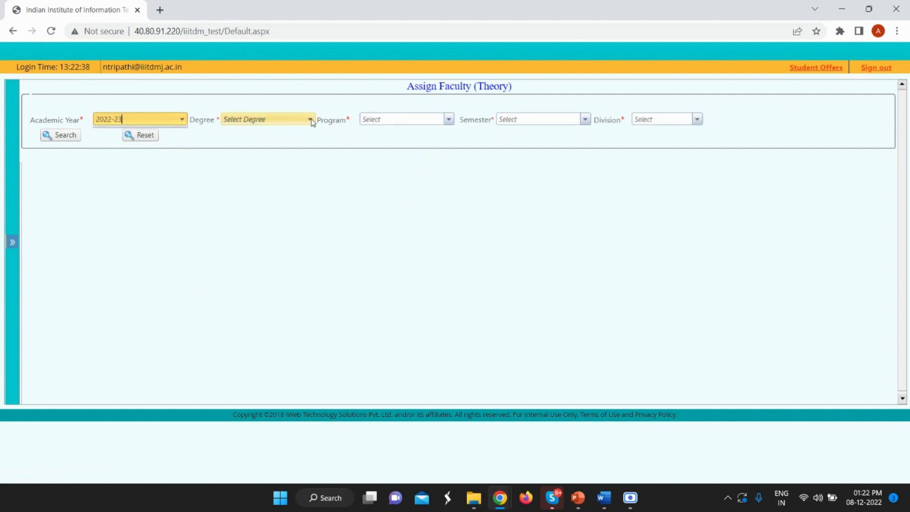
left_click(287, 116)
left_click(282, 141)
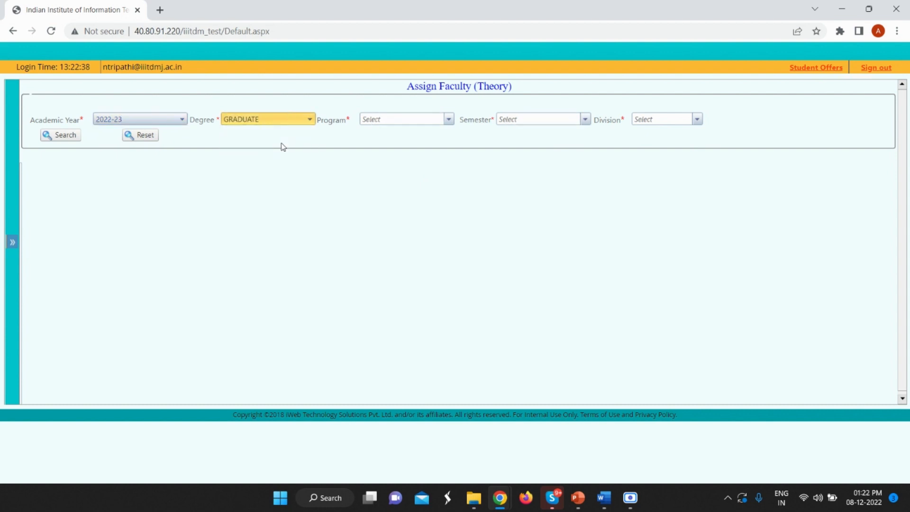
left_click(405, 119)
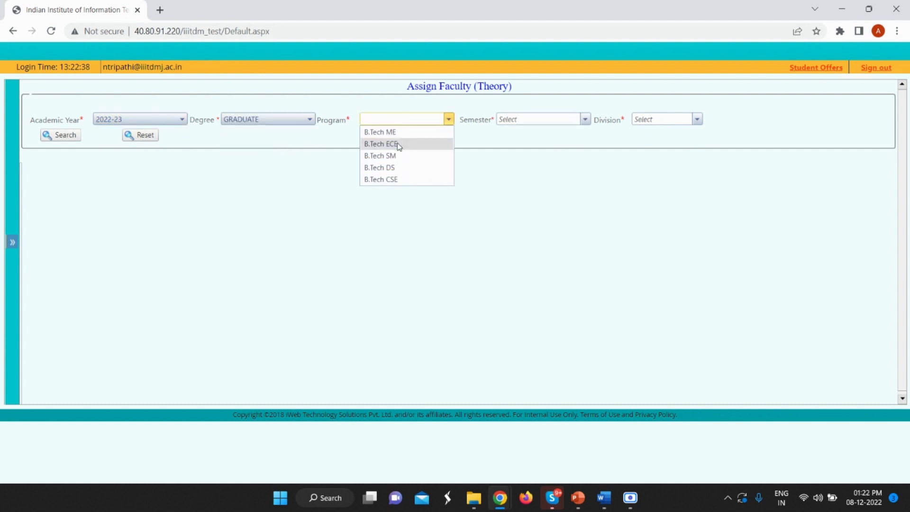
left_click(399, 145)
left_click(515, 120)
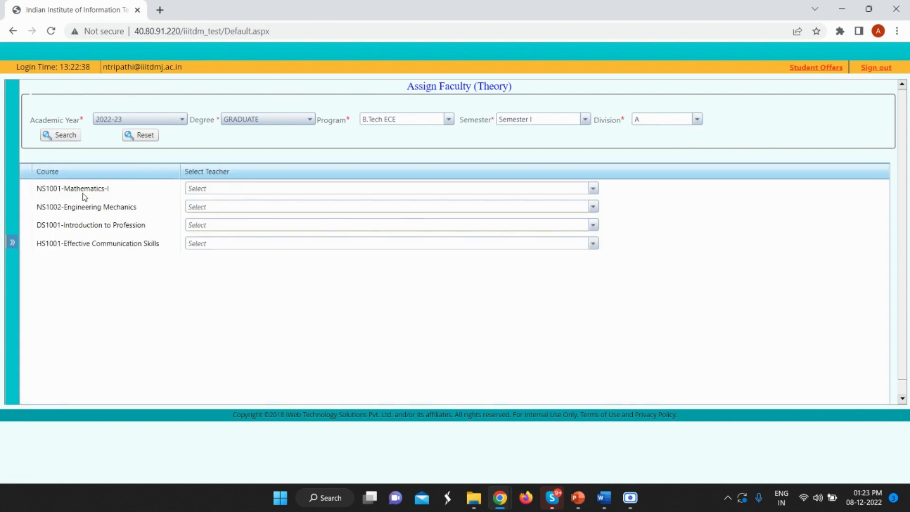
Assign the fourth and fifth listed teachers to the theory courses NS1001-Mathematics-I and NS1002-Engineering Mechanics.
left_click(266, 190)
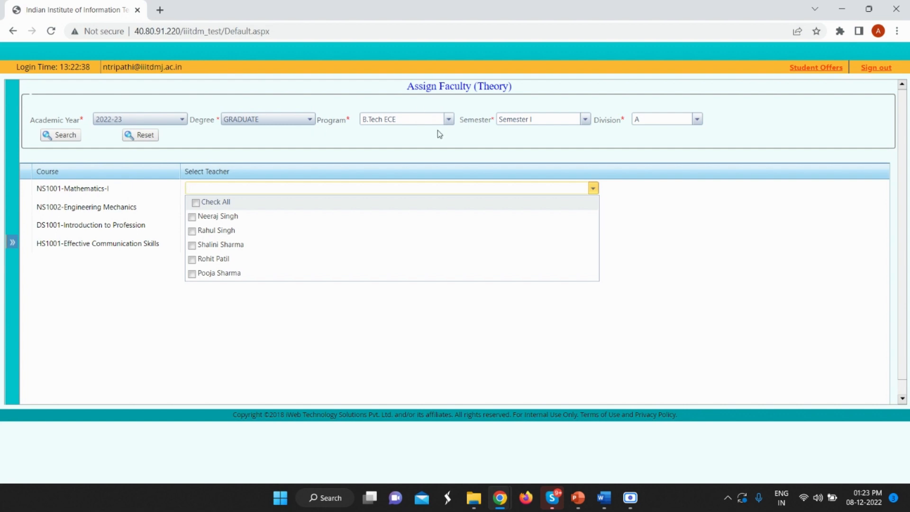
left_click(279, 321)
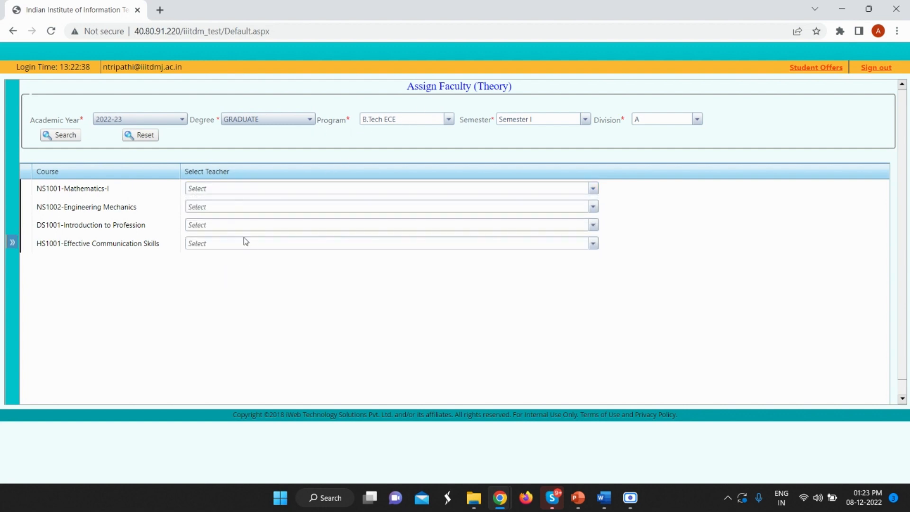
left_click(218, 188)
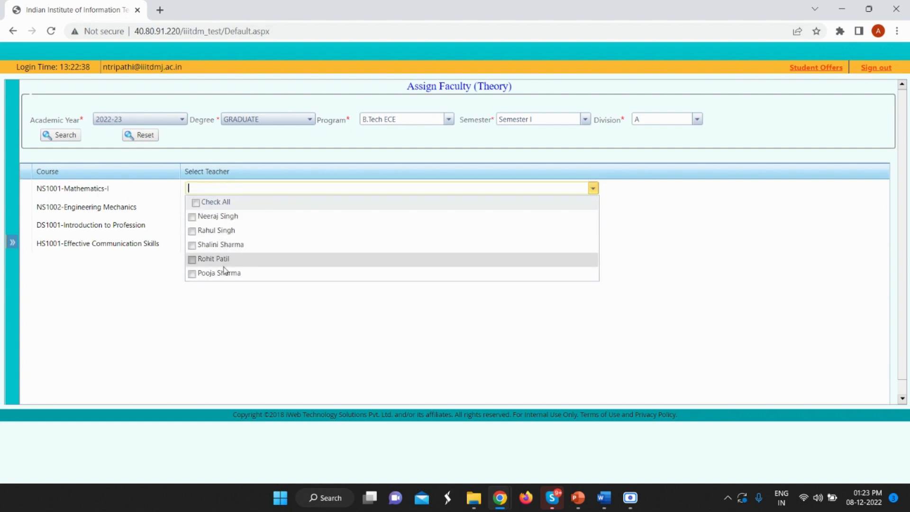
left_click(225, 272)
left_click(226, 260)
left_click(243, 313)
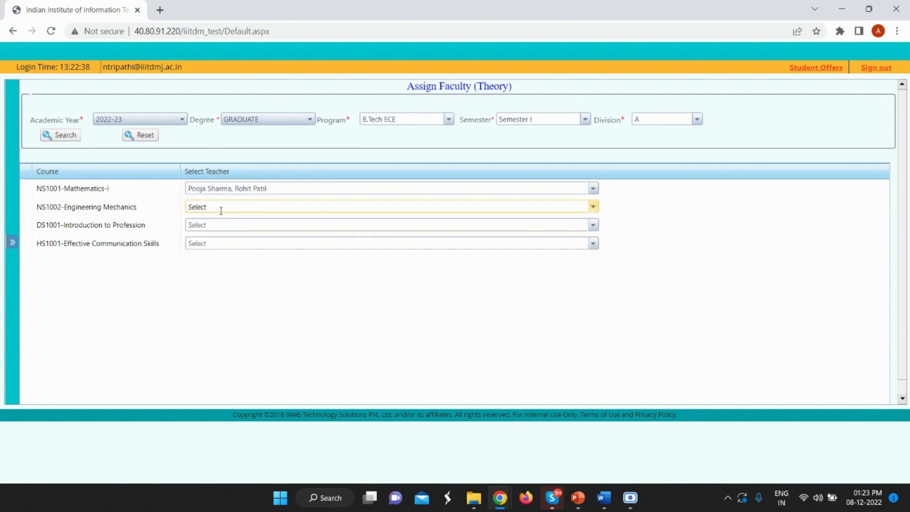
left_click(219, 208)
left_click(219, 275)
left_click(222, 290)
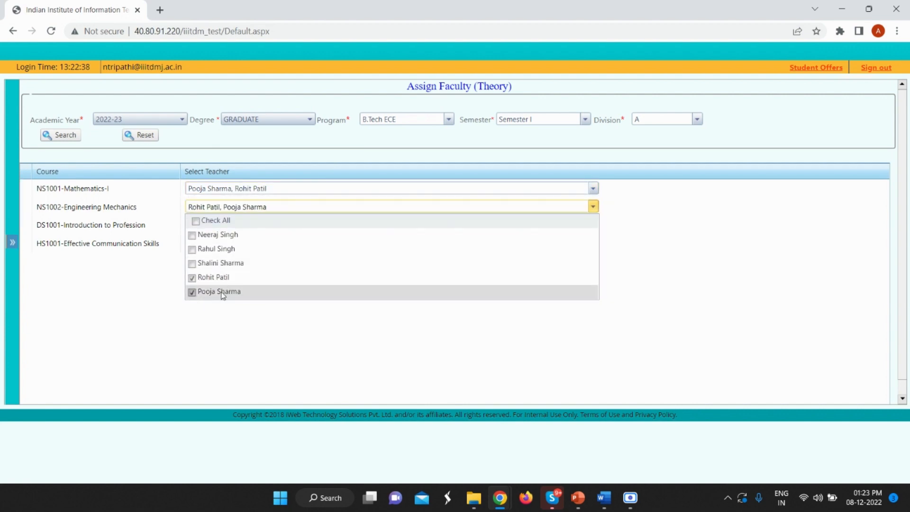
Assign the second listed teacher to DS1001-Introduction to Profession and the fifth to HS1001-Effective Communication Skills, and save the theory assignments.
left_click(217, 225)
left_click(223, 266)
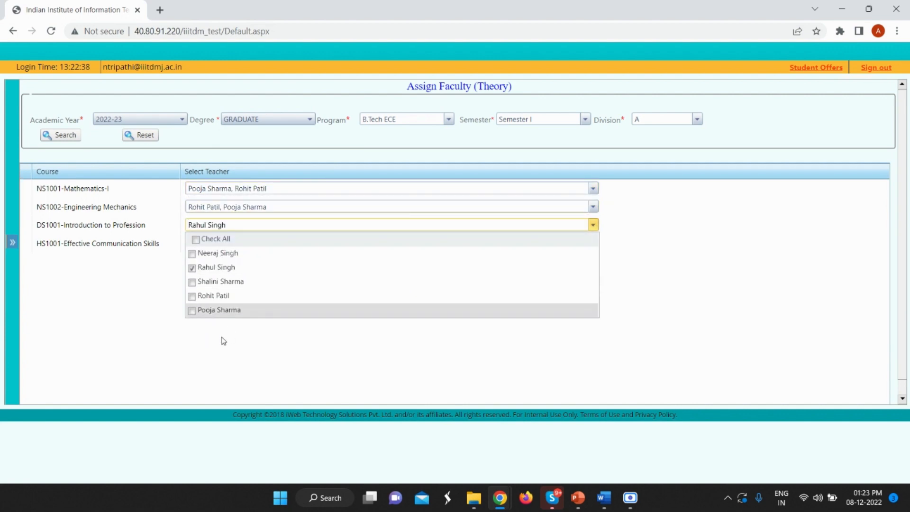
left_click(223, 340)
left_click(210, 244)
left_click(221, 327)
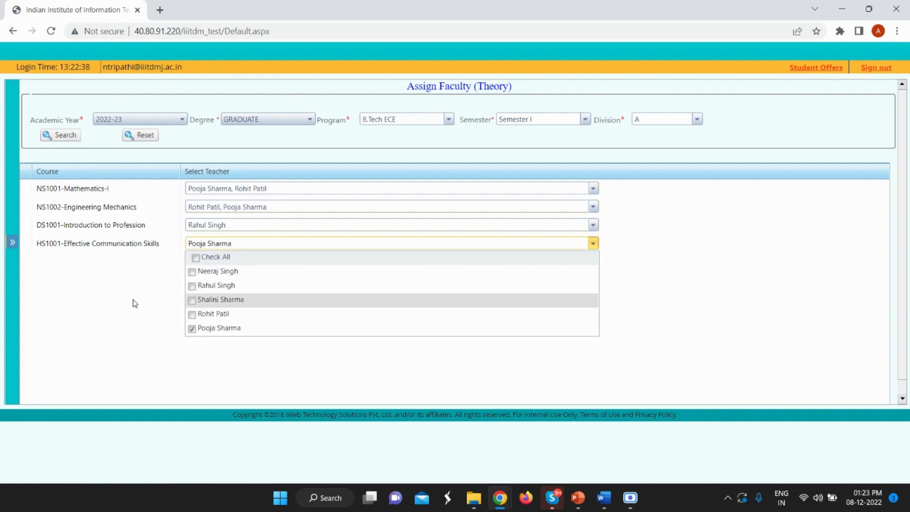
scroll(85, 266, "down", 1)
left_click(40, 397)
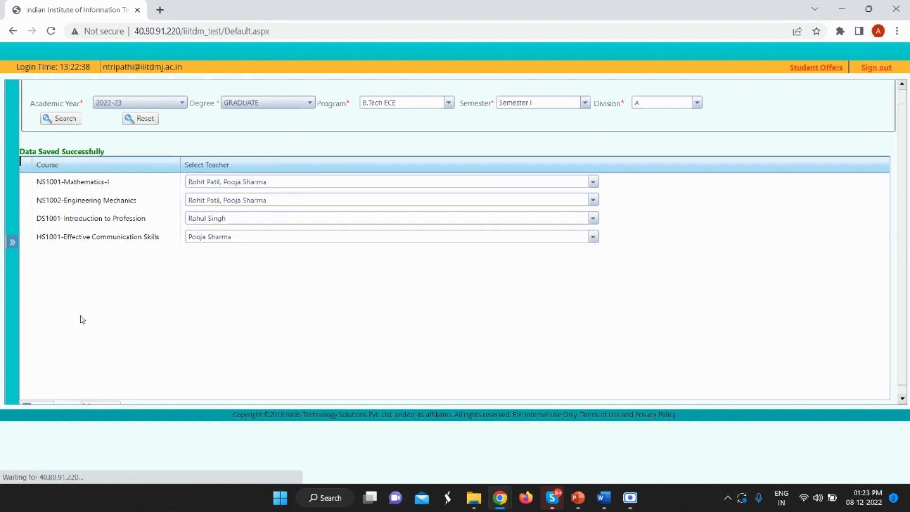
Open Maintain Timetable and set the new timetable's basic info to GRADUATE, B.Tech ECE, Semester I, Division A, class type Theory.
left_click(13, 243)
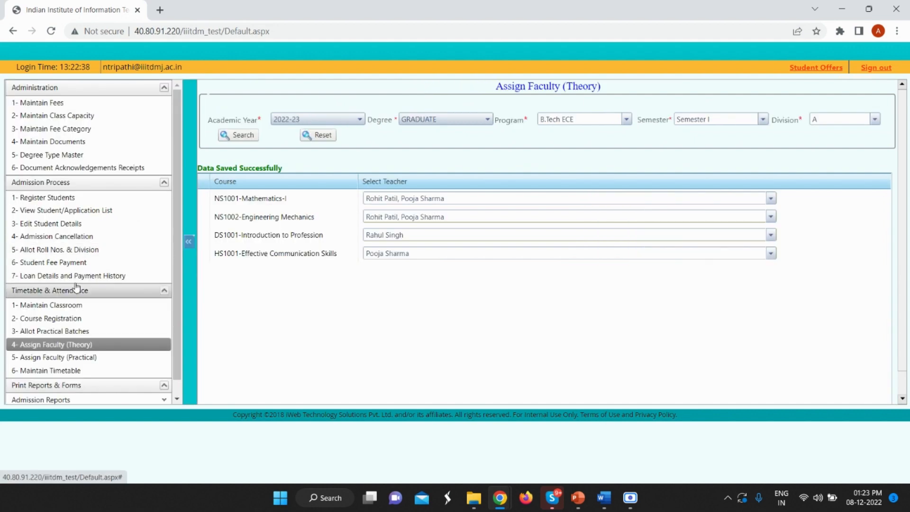
left_click(78, 371)
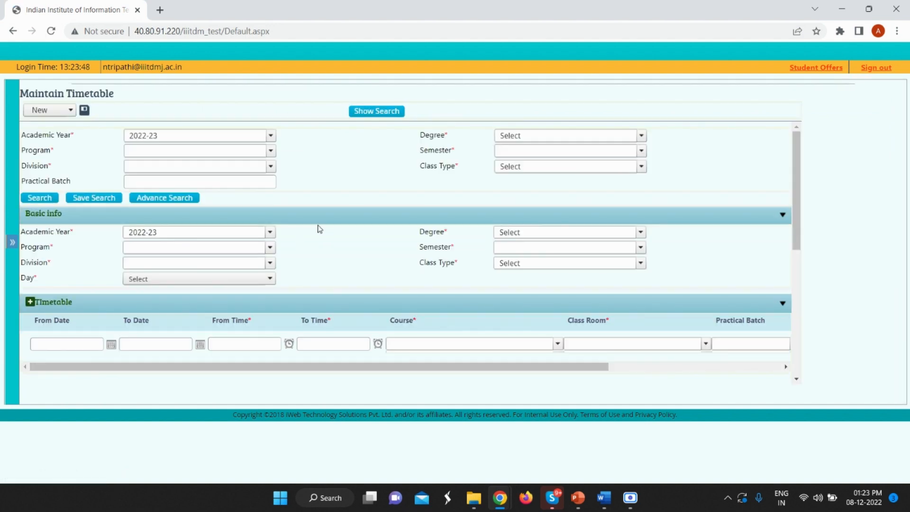
scroll(312, 226, "down", 1)
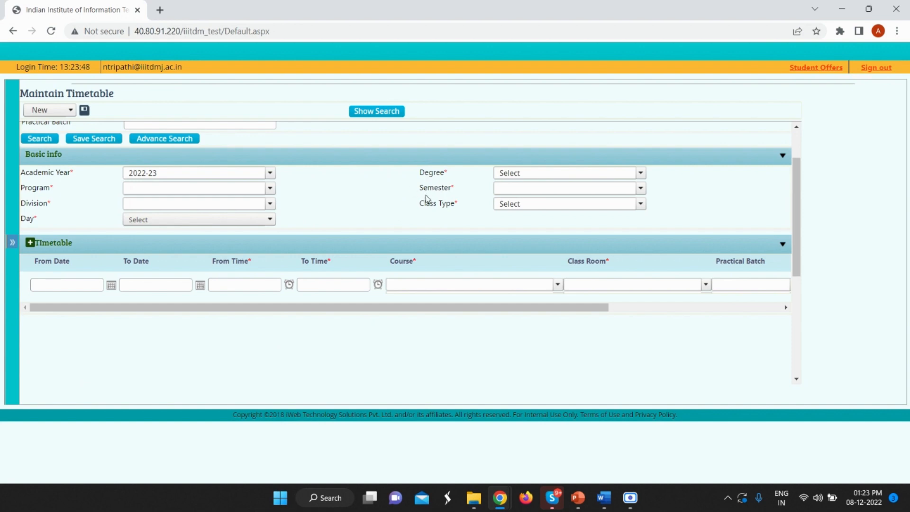
left_click(511, 173)
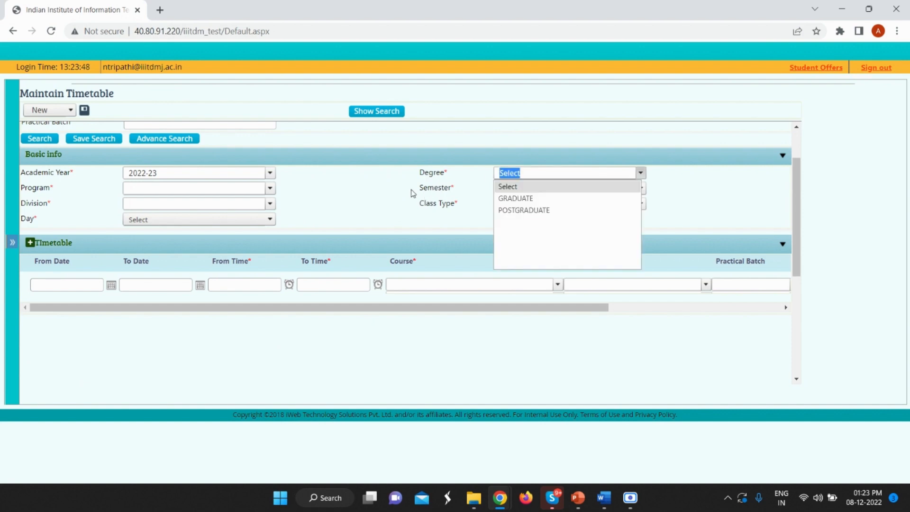
left_click(521, 195)
left_click(206, 188)
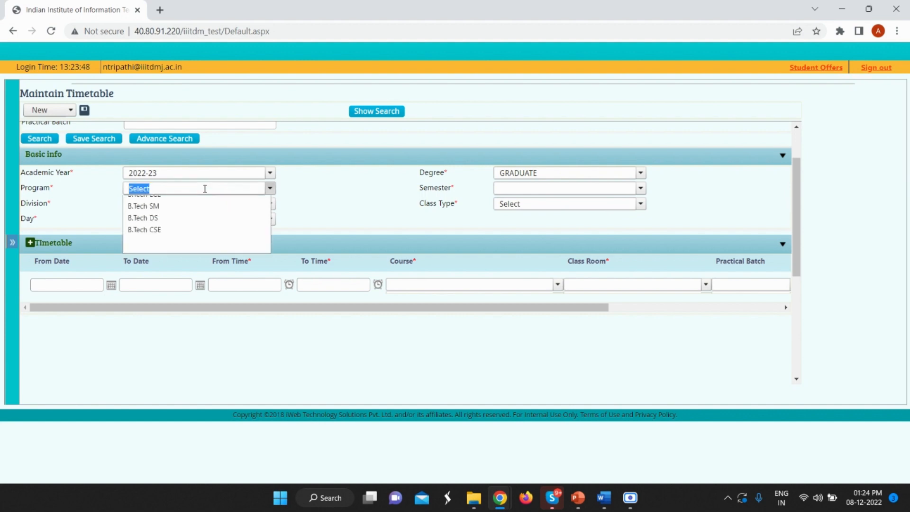
left_click(189, 226)
left_click(516, 189)
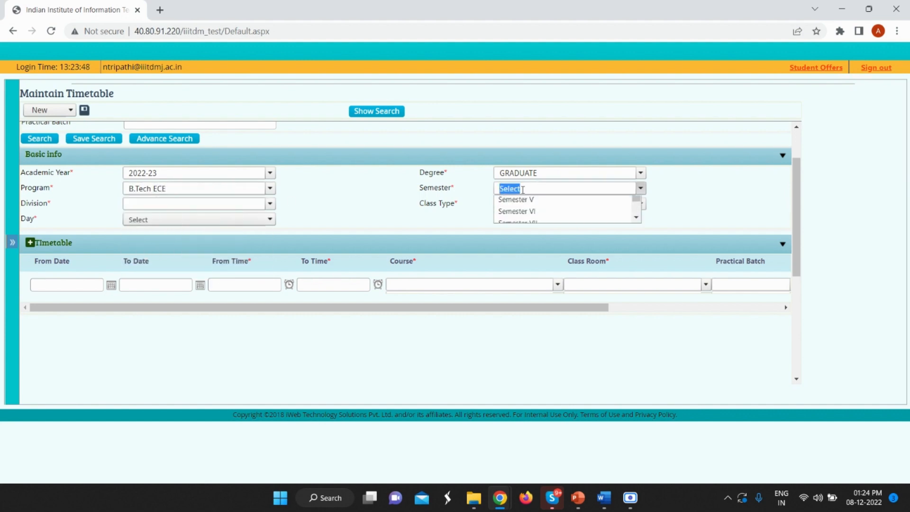
left_click(521, 211)
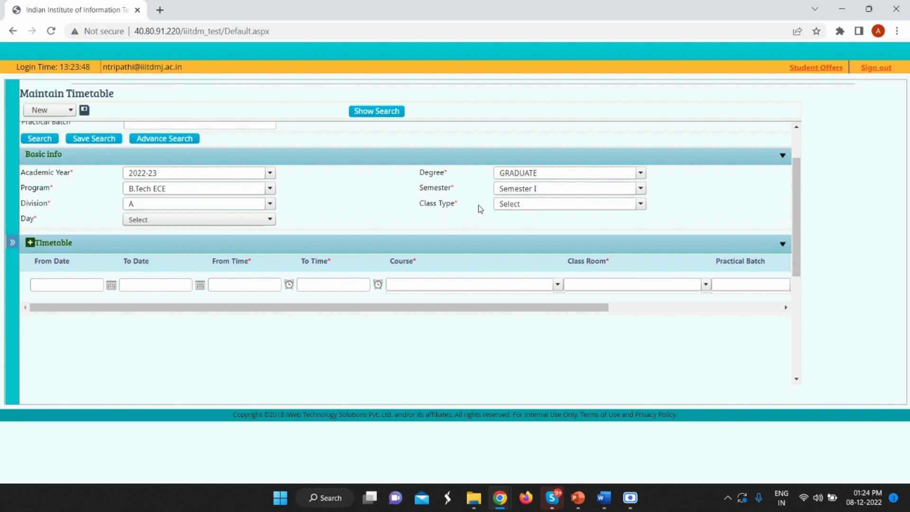
left_click(524, 204)
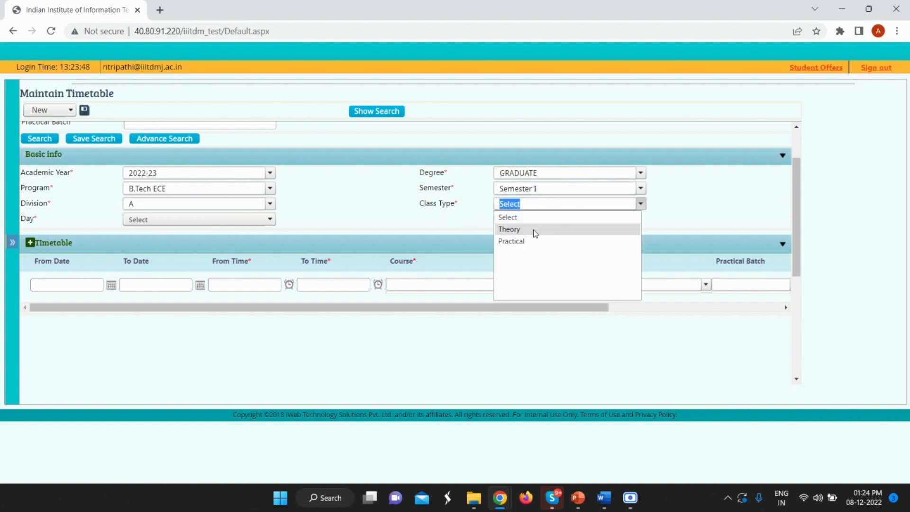
left_click(532, 229)
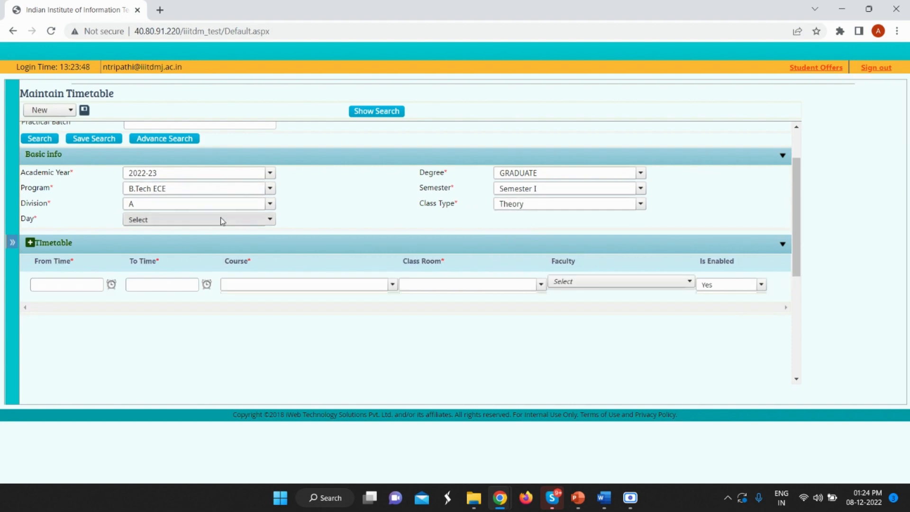
Set the timetable's day to Mon and the first slot's time from 07:00 AM to 08:00 AM.
left_click(222, 220)
left_click(199, 256)
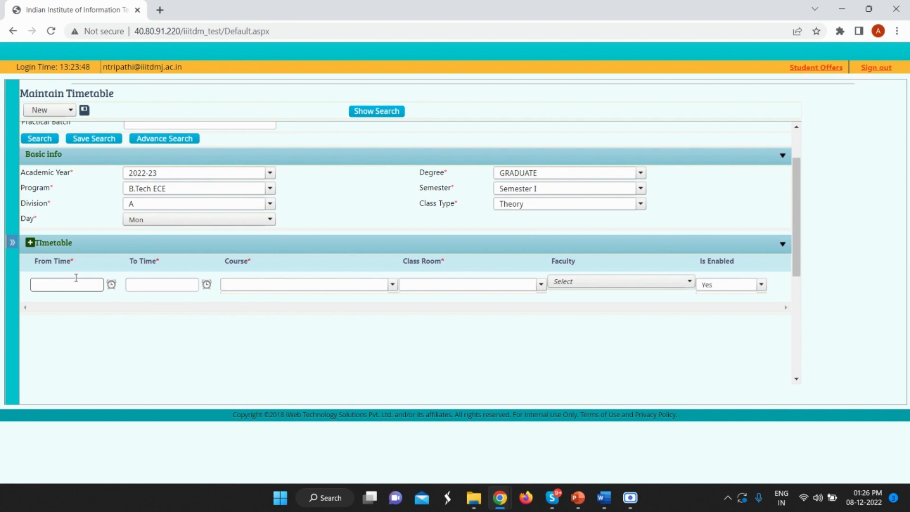
left_click(73, 284)
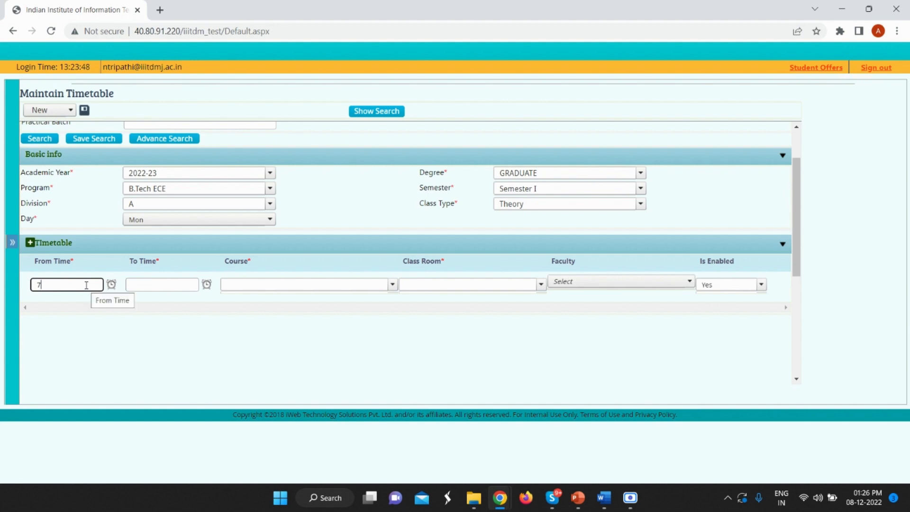
left_click(111, 284)
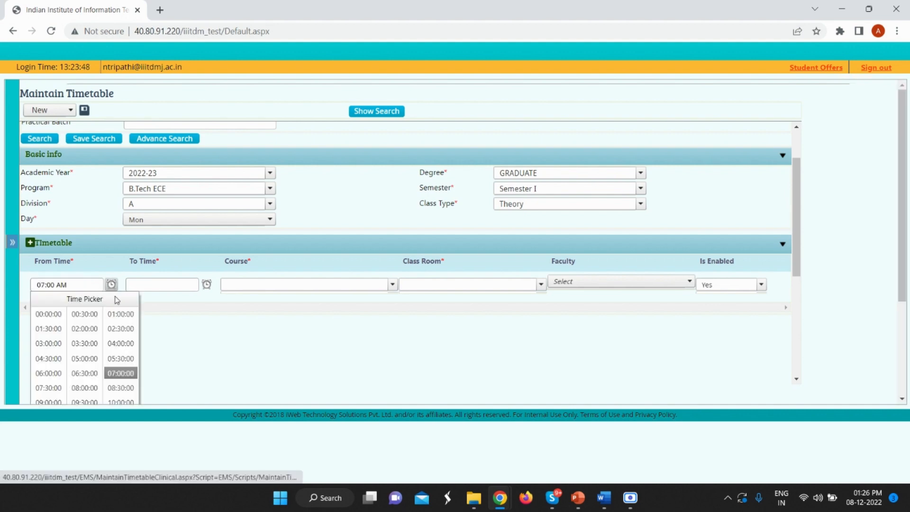
left_click(154, 285)
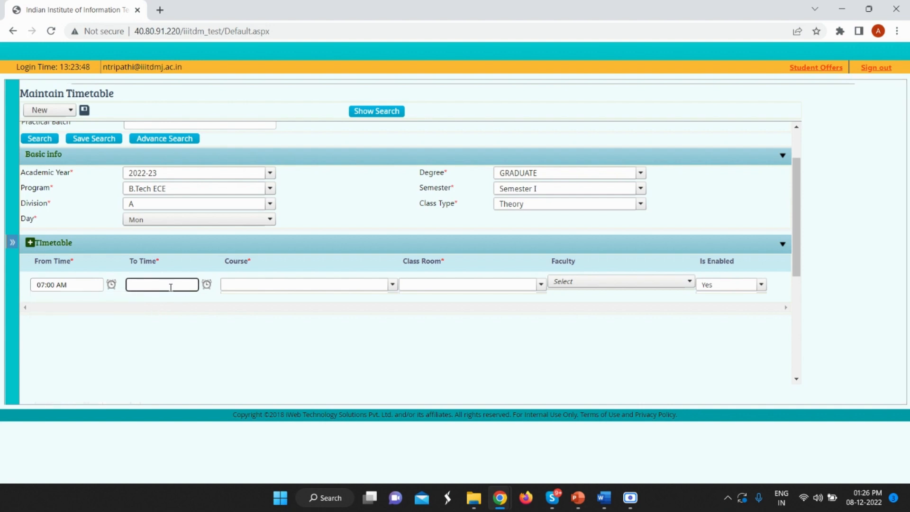
left_click(219, 322)
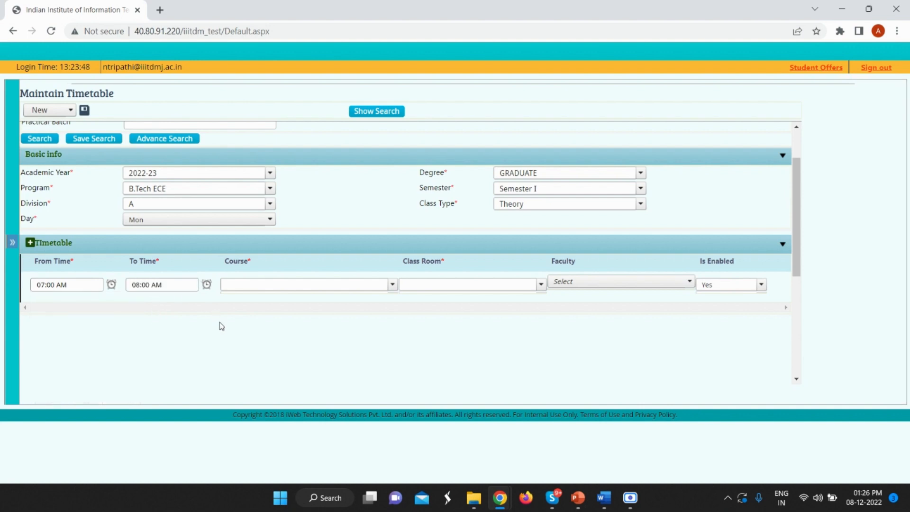
Fill the 07:00 AM slot with course (NS1001) Mathematics-I, class room LH 4 and the second listed teacher.
left_click(274, 286)
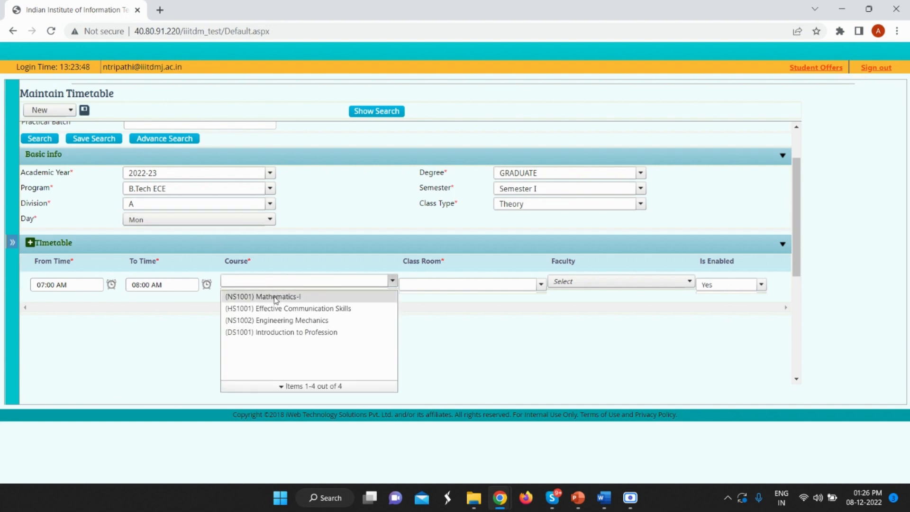
left_click(276, 298)
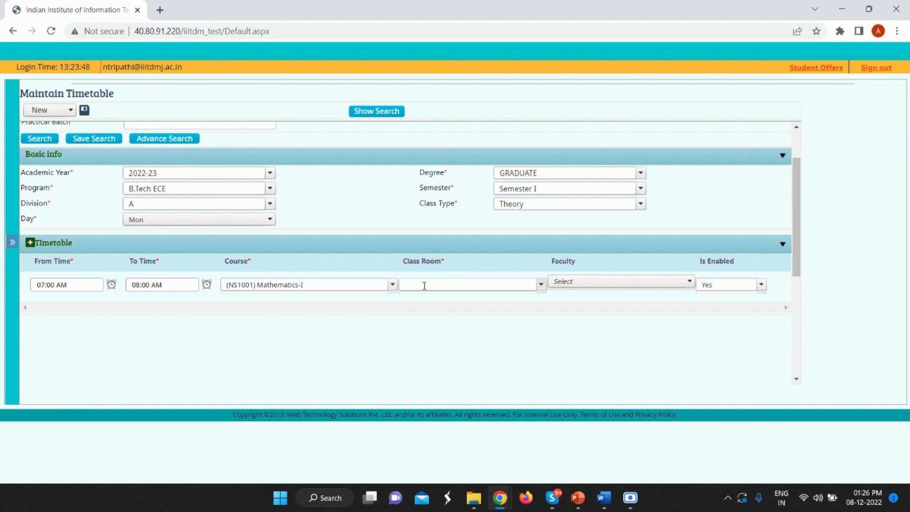
left_click(422, 284)
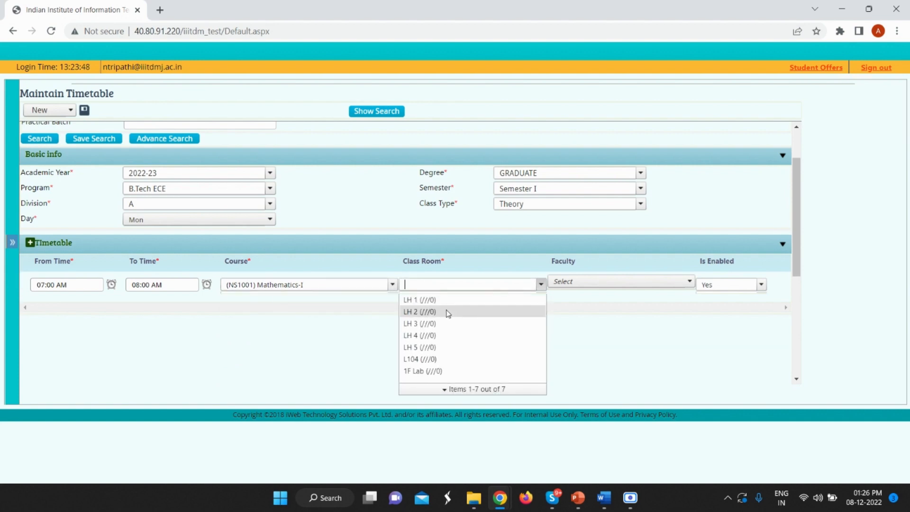
left_click(434, 335)
left_click(595, 283)
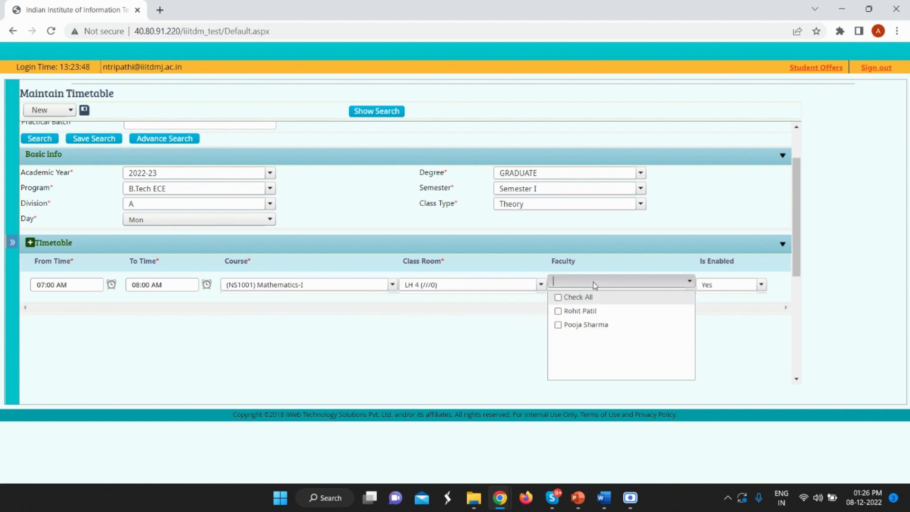
left_click(587, 325)
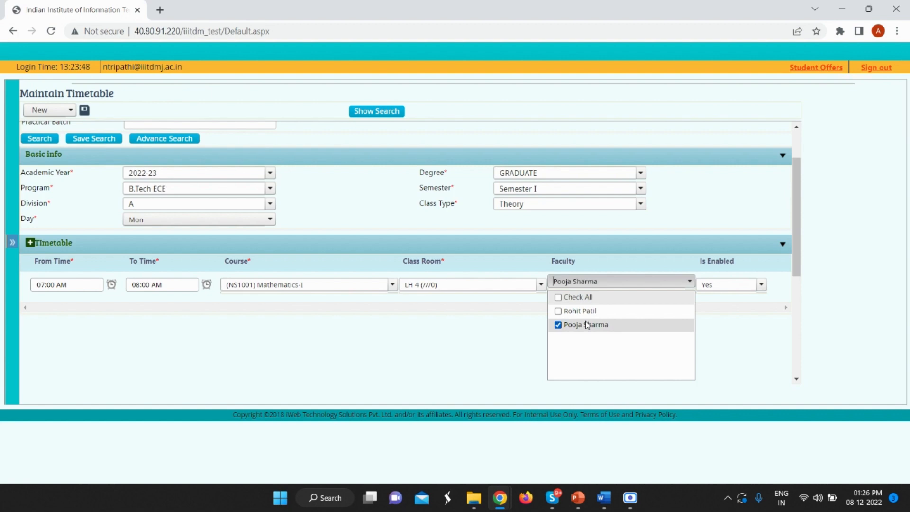
left_click(724, 345)
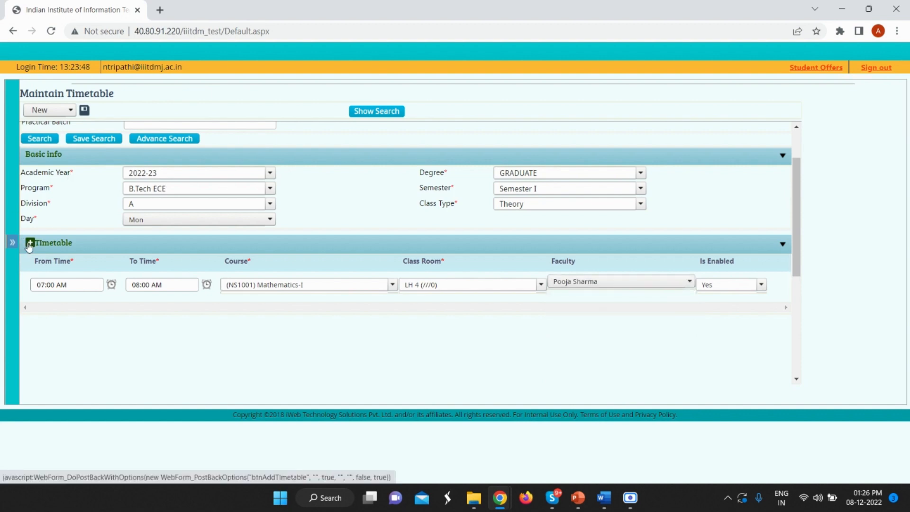
Add a second timetable row running from 08:00 AM to 09:00 AM.
left_click(30, 244)
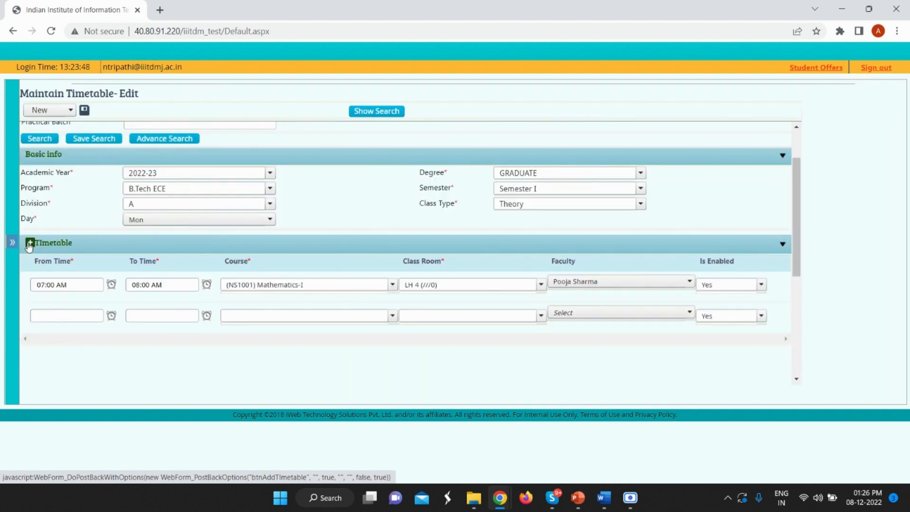
left_click(75, 316)
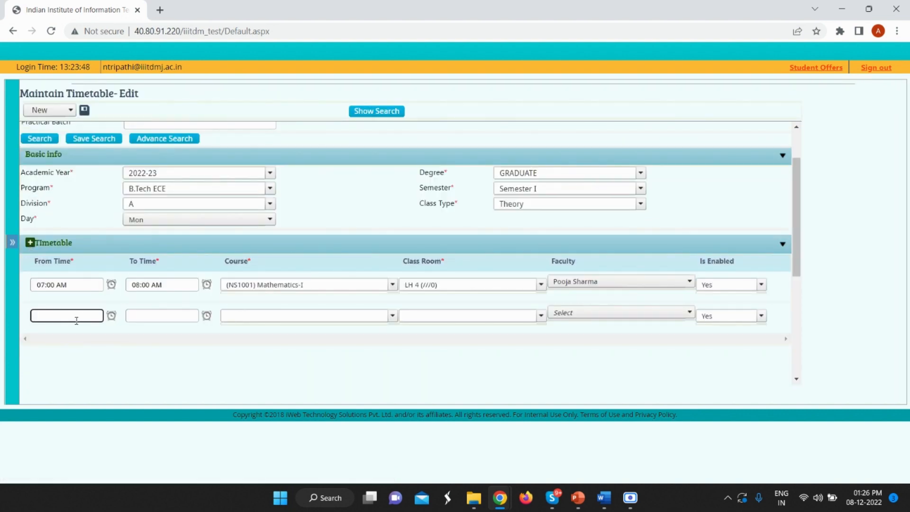
type("8")
left_click(129, 314)
Fill the 08:00 AM slot with (HS1001) Effective Communication Skills, class room LH 5 and the only listed teacher.
left_click(294, 316)
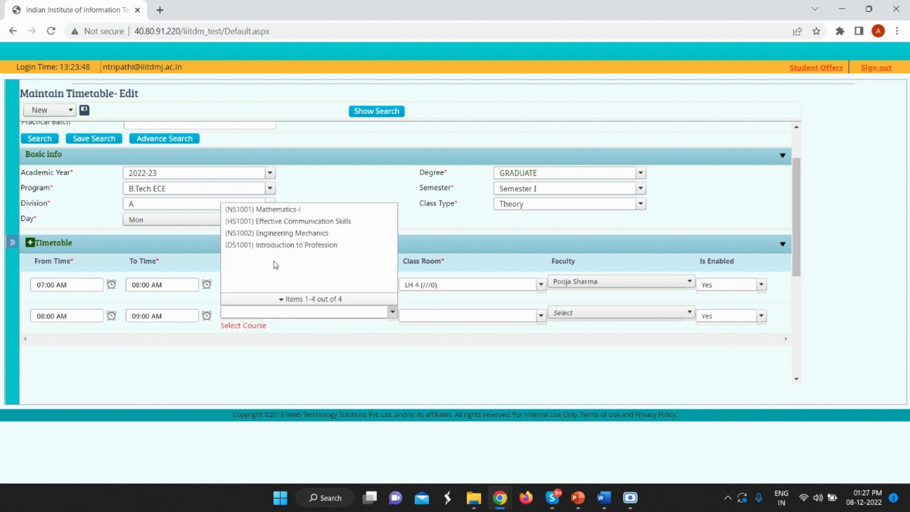
left_click(280, 223)
left_click(435, 316)
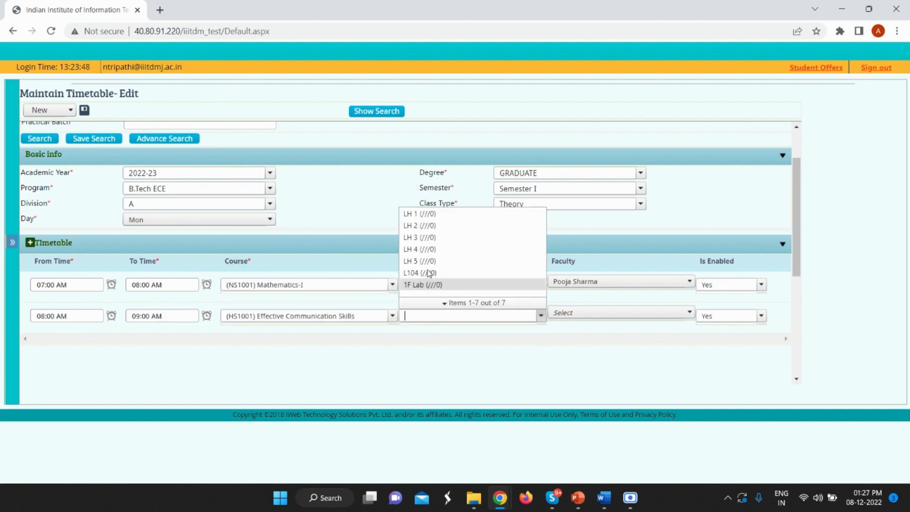
left_click(616, 317)
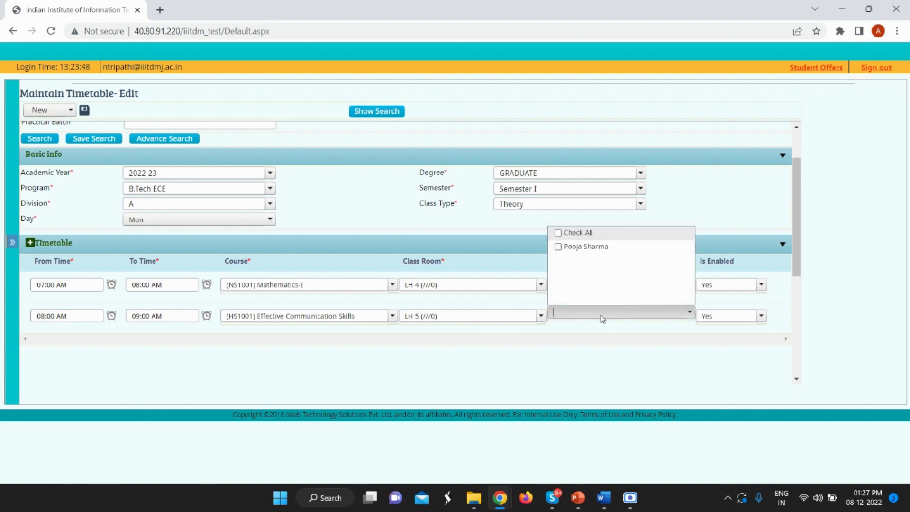
left_click(601, 237)
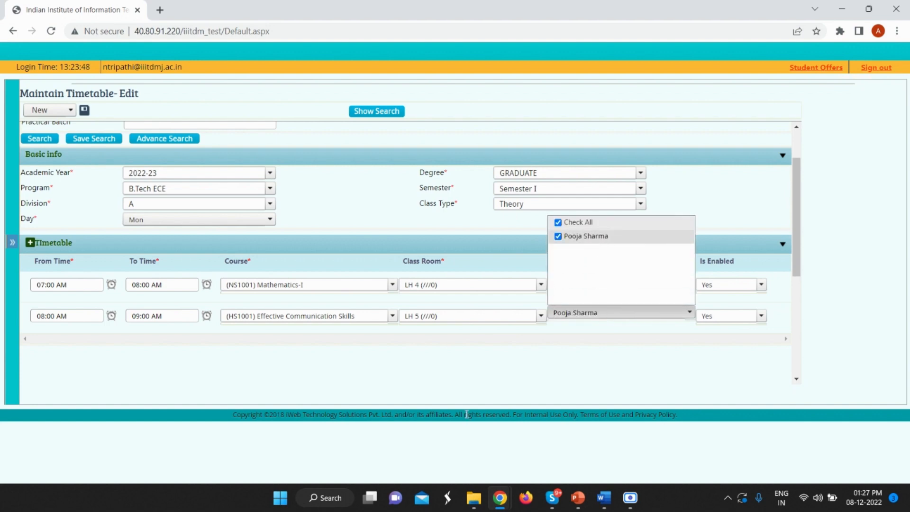
left_click(444, 356)
Add a third timetable row running from 10:00 AM to 11:00 AM.
left_click(30, 243)
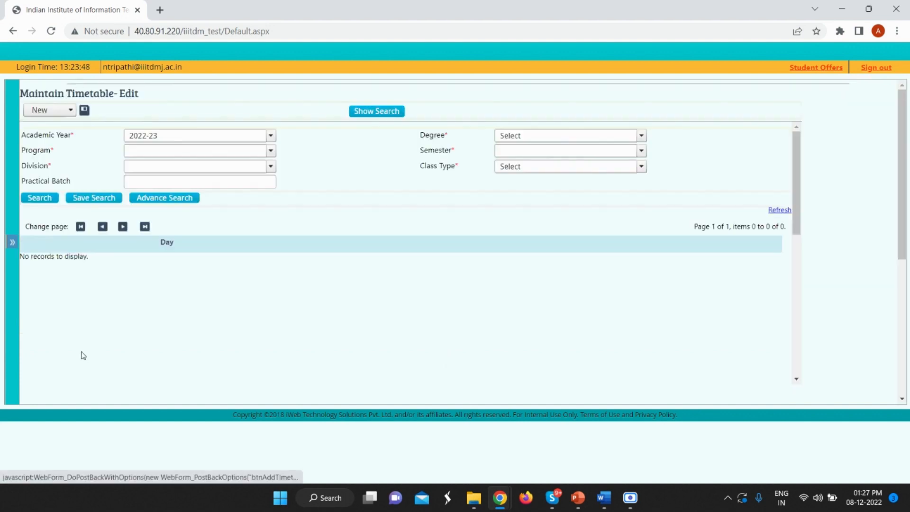
left_click(59, 346)
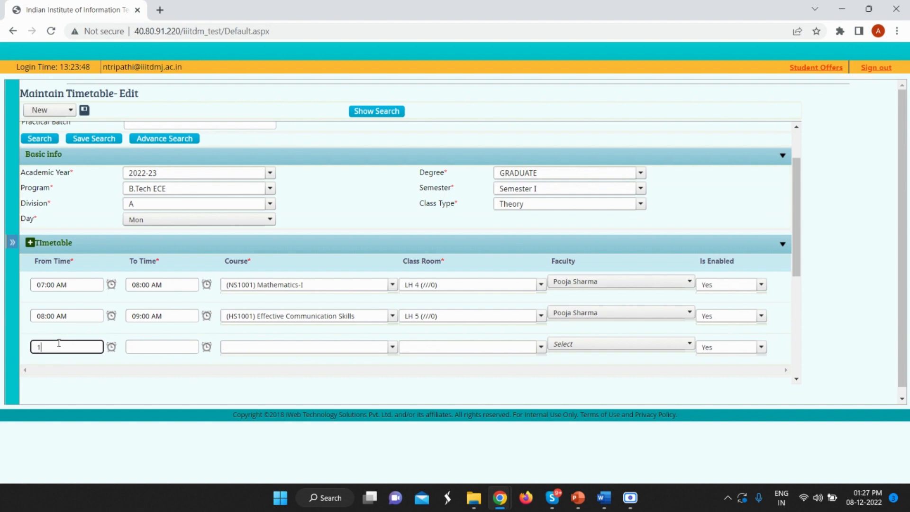
left_click(173, 349)
type("11")
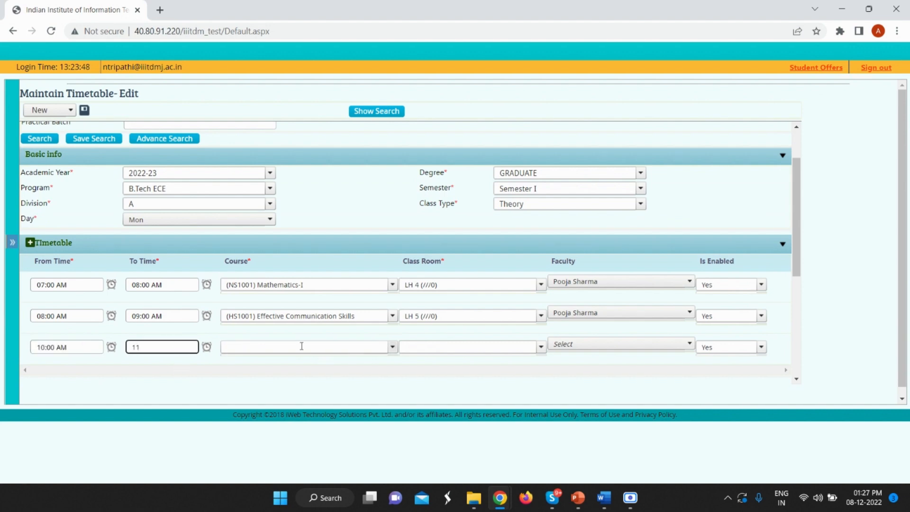
Fill the 10:00 AM slot with (NS1002) Engineering Mechanics, class room LH 5 and the first listed teacher, and save the timetable.
left_click(303, 346)
left_click(429, 350)
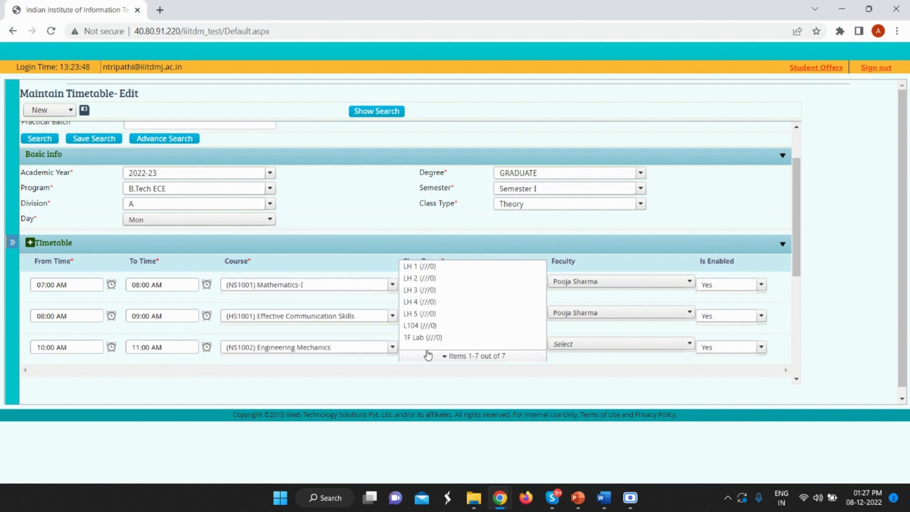
left_click(426, 293)
left_click(573, 344)
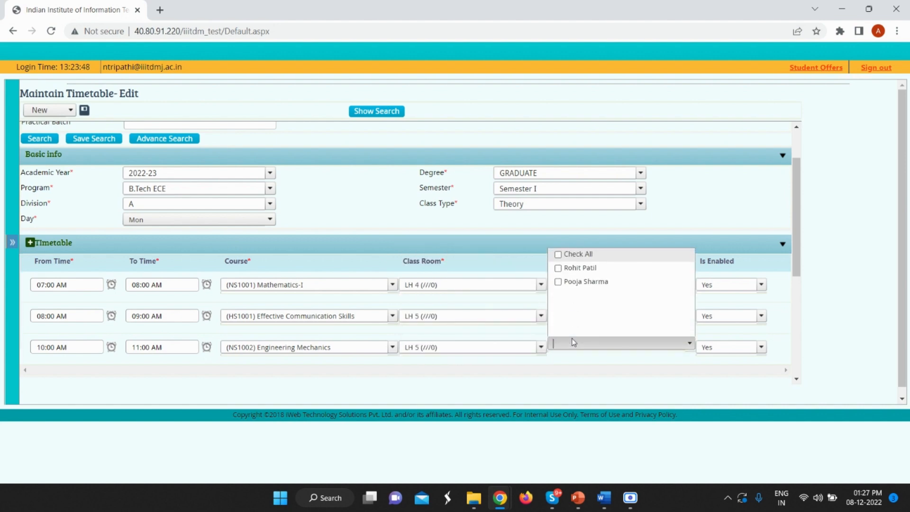
left_click(585, 272)
left_click(593, 390)
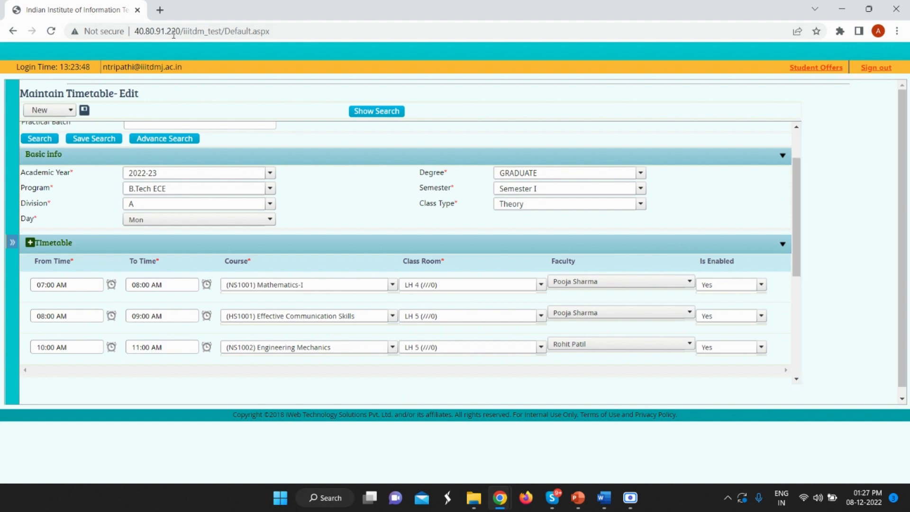
left_click(85, 112)
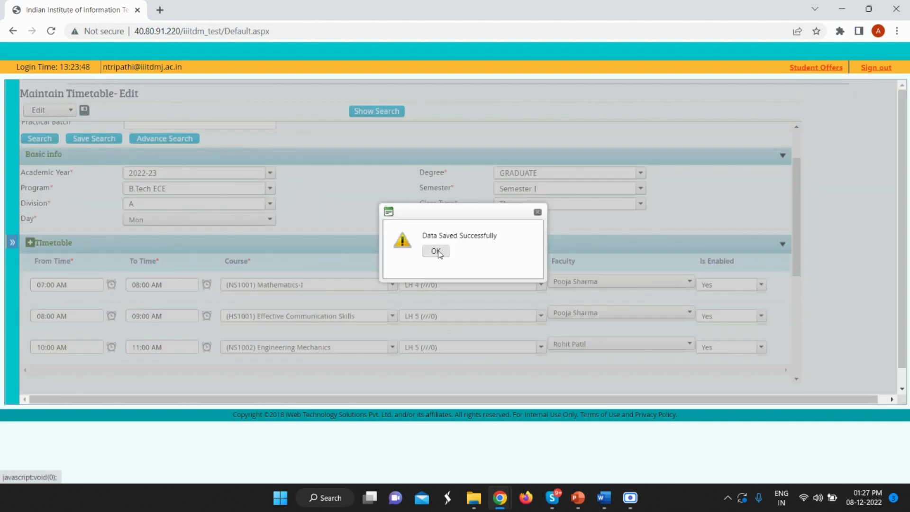
left_click(435, 251)
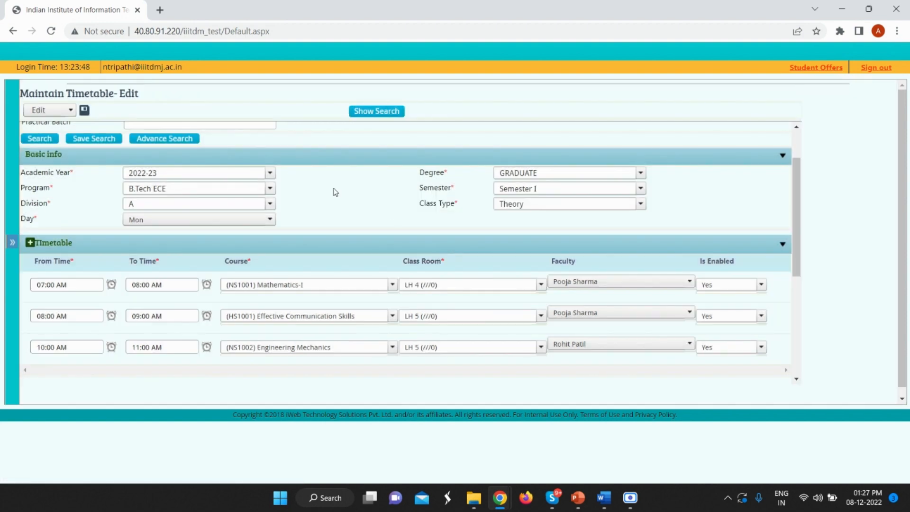
Show the timetable search criteria and set the degree to GRADUATE.
scroll(372, 199, "up", 2)
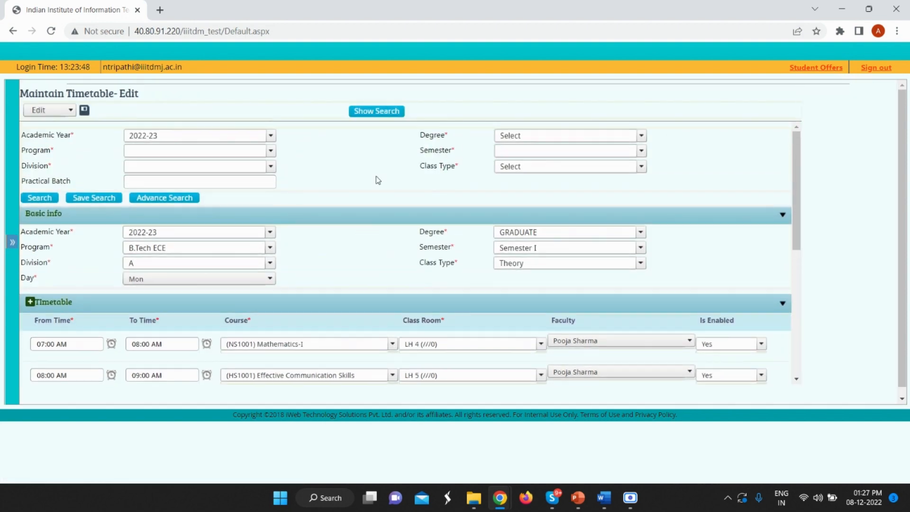
left_click(378, 112)
left_click(378, 112)
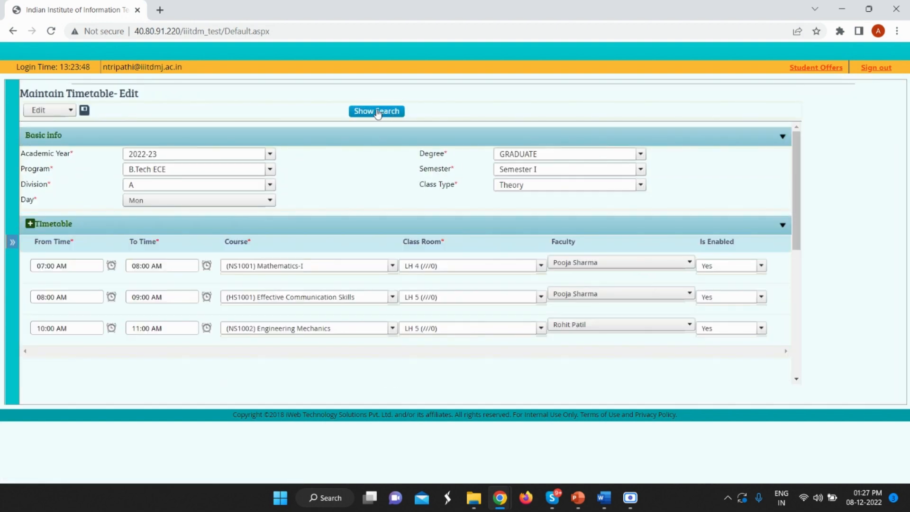
left_click(377, 112)
left_click(561, 155)
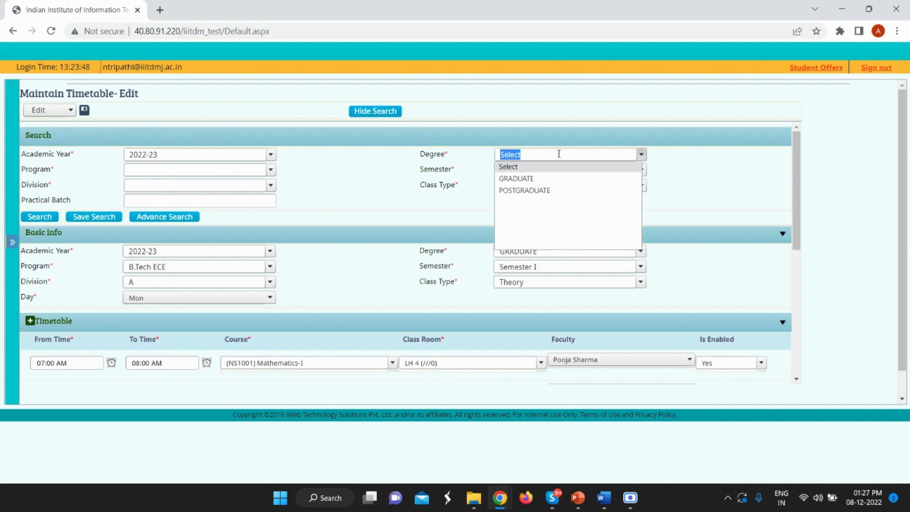
left_click(189, 171)
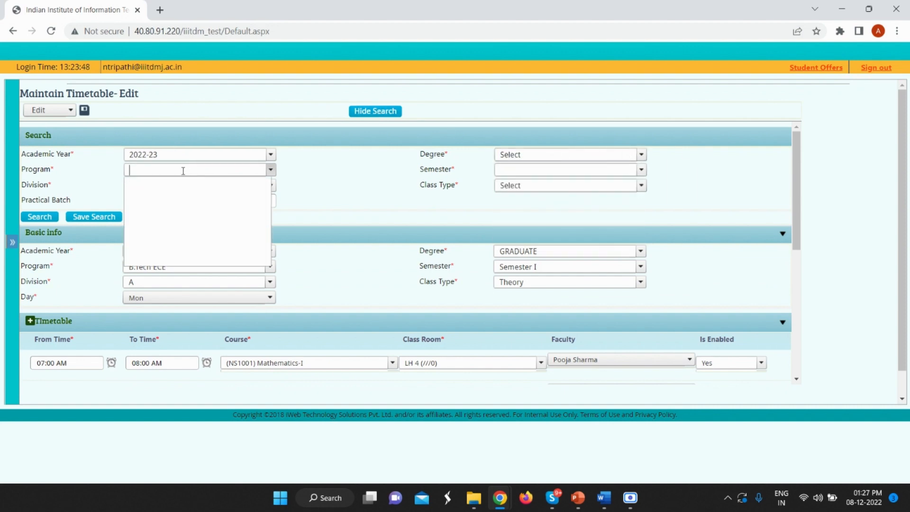
left_click(512, 155)
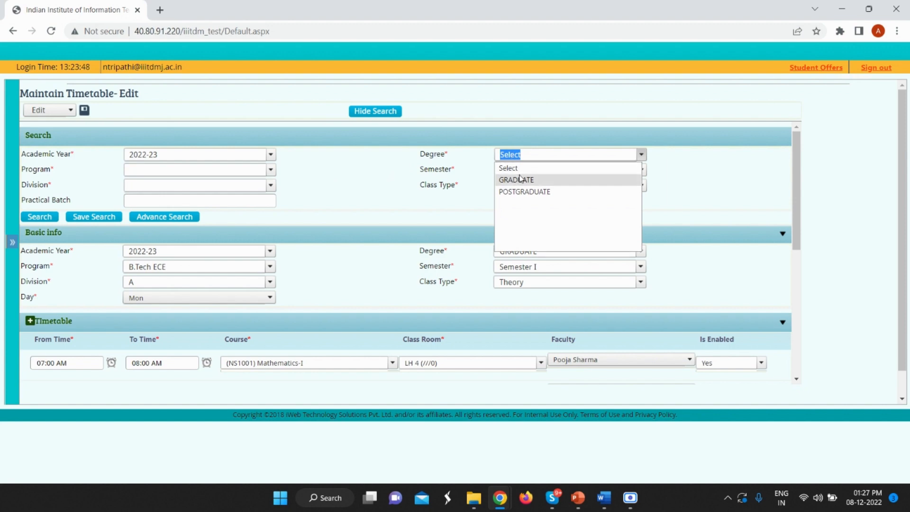
left_click(517, 179)
Search the timetables for B.Tech ECE, Semester I, Division A, class type Theory.
left_click(198, 171)
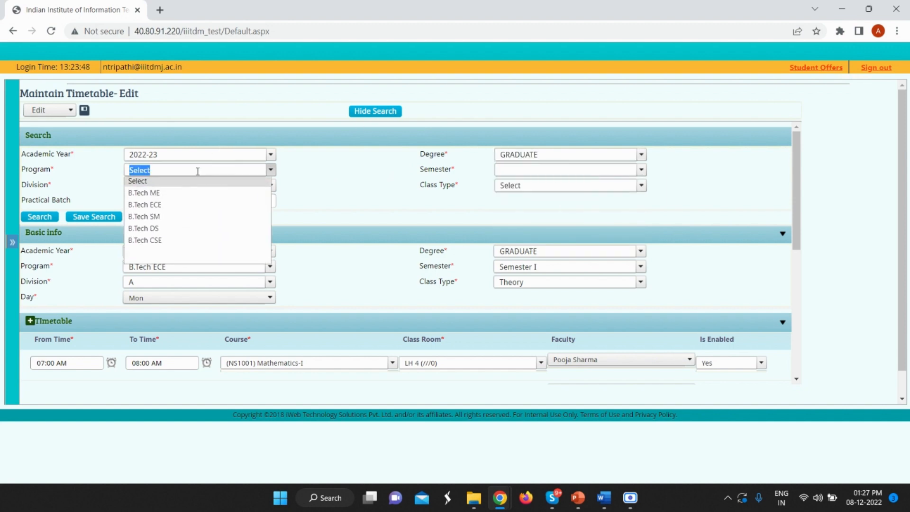
left_click(191, 205)
left_click(534, 169)
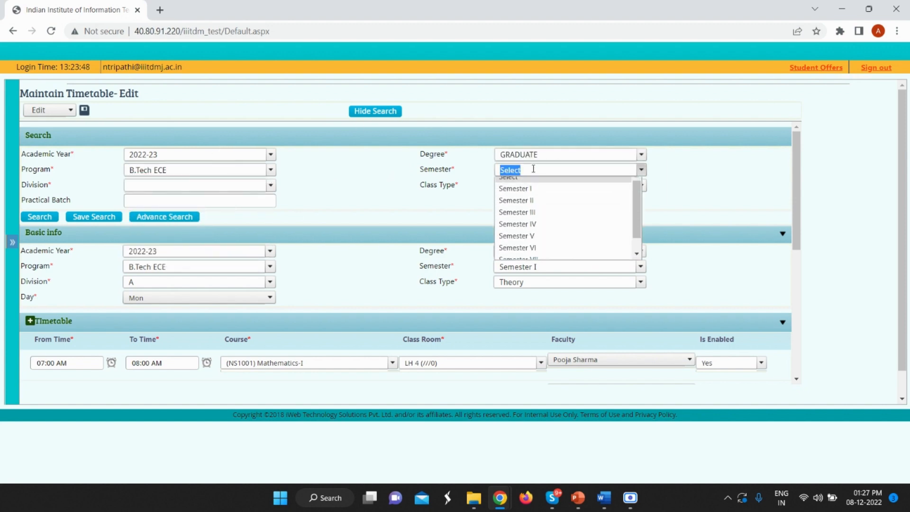
left_click(517, 189)
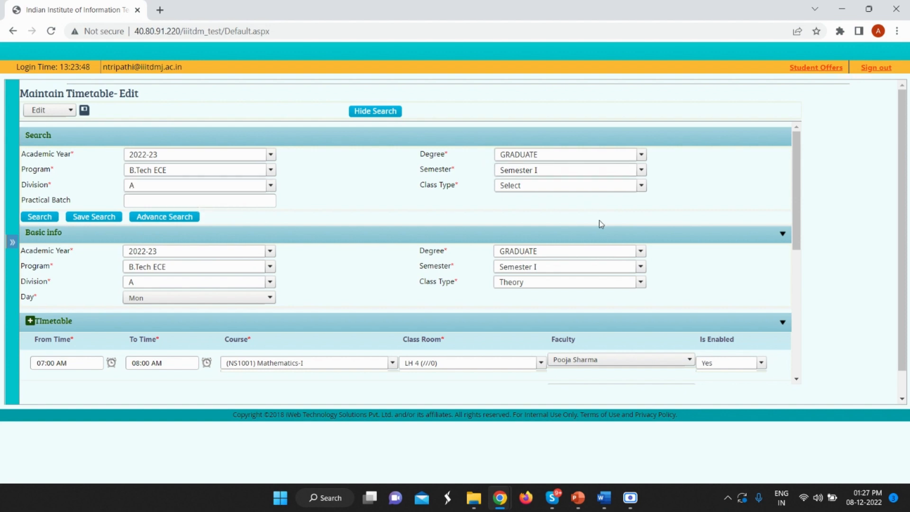
left_click(543, 185)
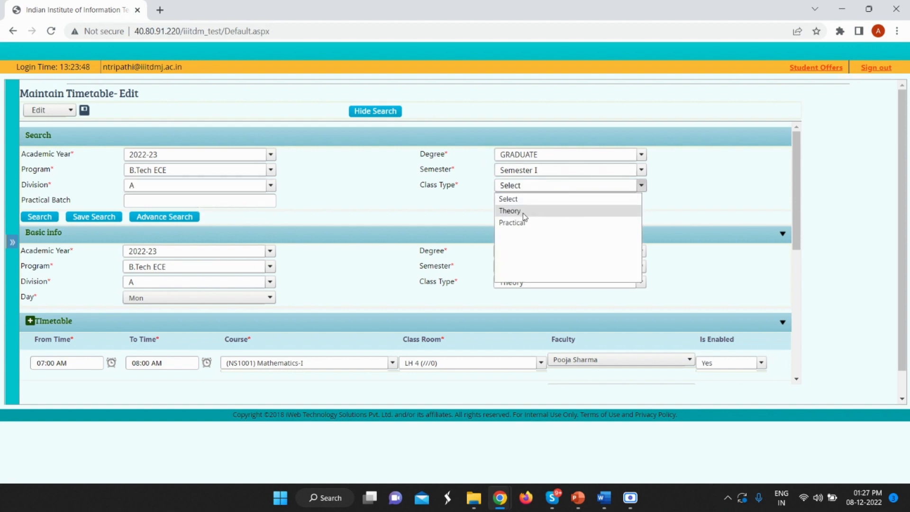
left_click(521, 212)
left_click(40, 217)
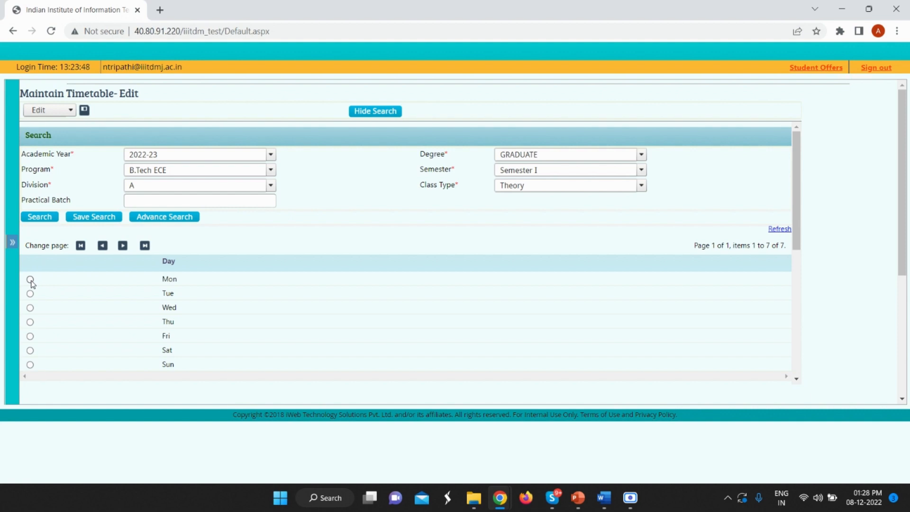
Disable the 10:00 AM Engineering Mechanics slot in the Monday timetable and save the change.
left_click(30, 280)
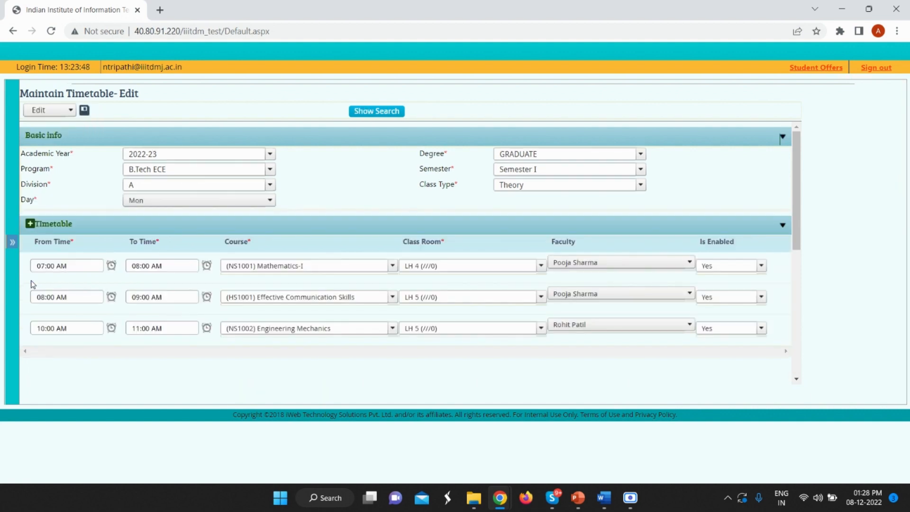
scroll(364, 242, "down", 2)
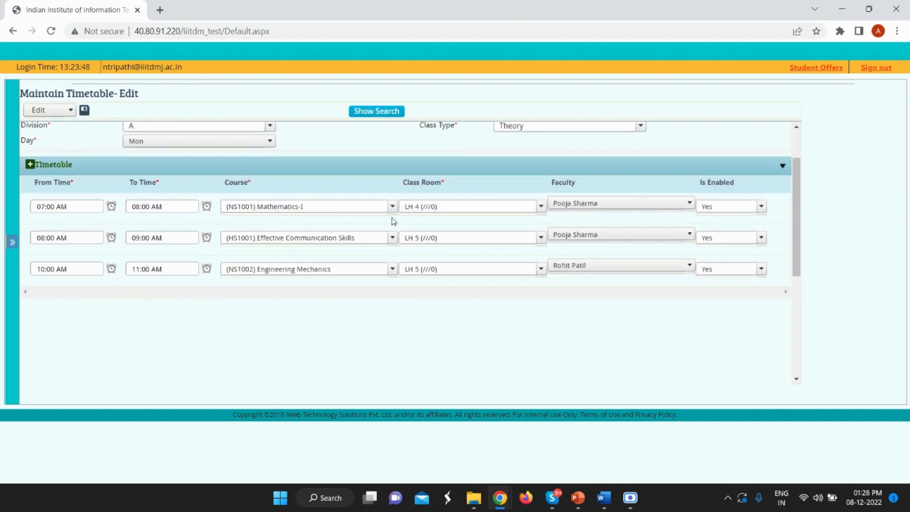
scroll(353, 254, "up", 2)
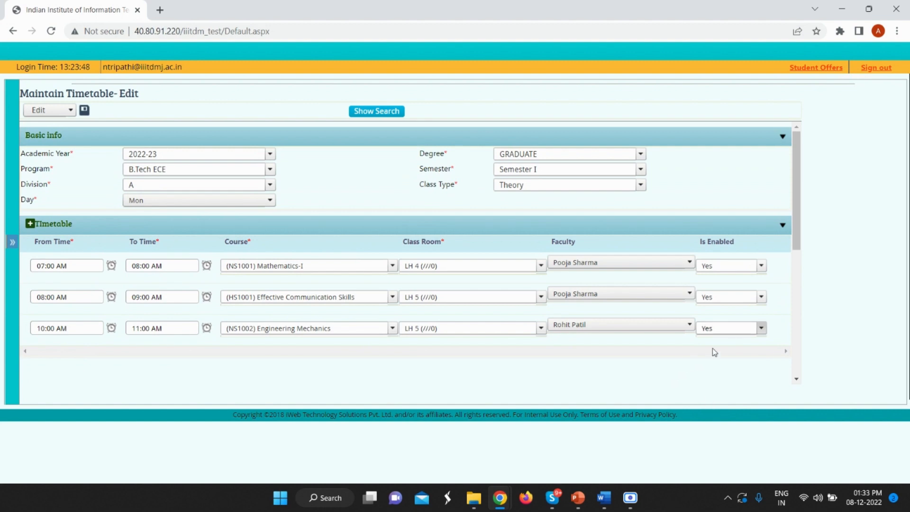
left_click(726, 329)
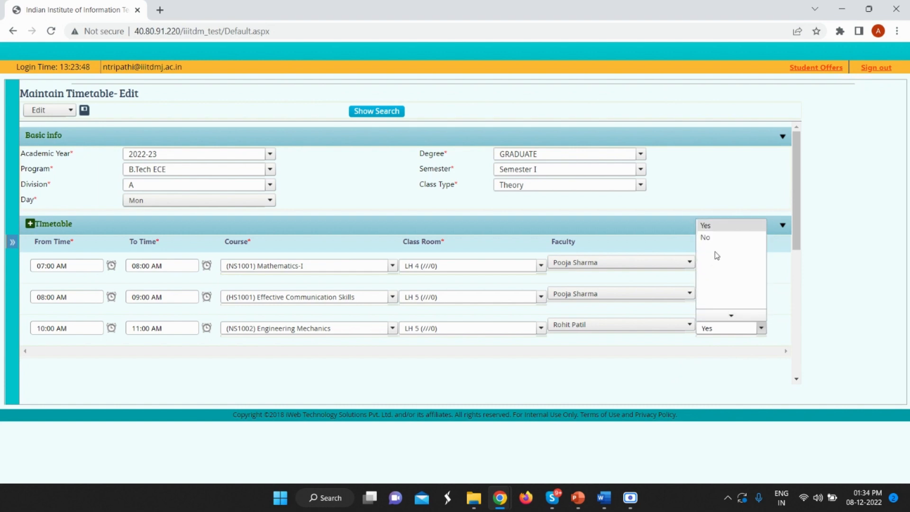
left_click(707, 237)
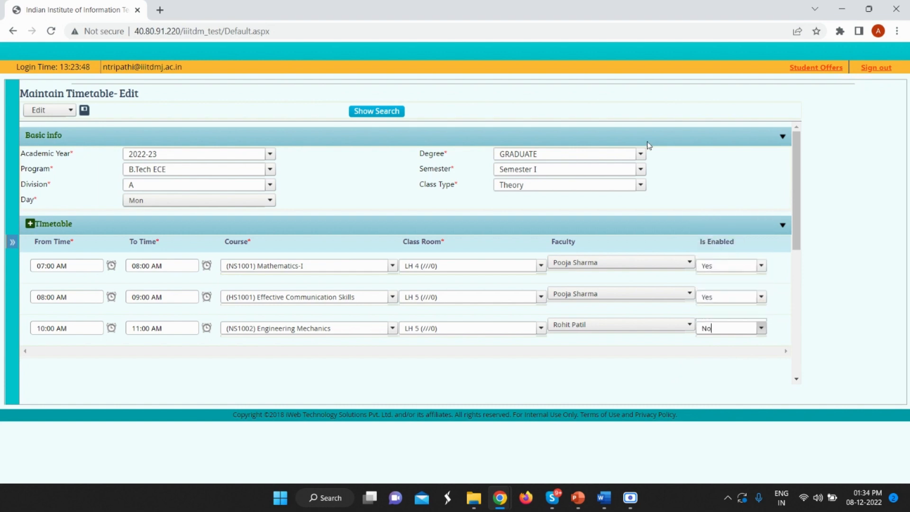
left_click(85, 110)
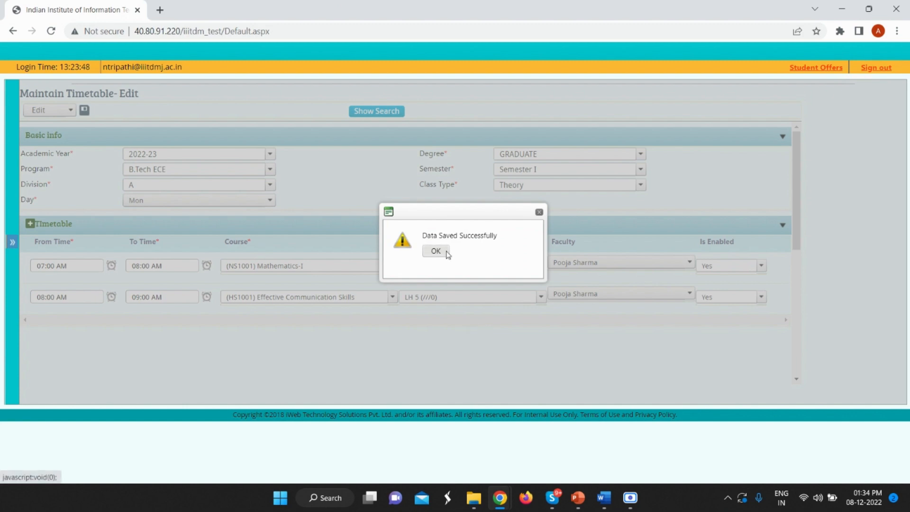
left_click(436, 251)
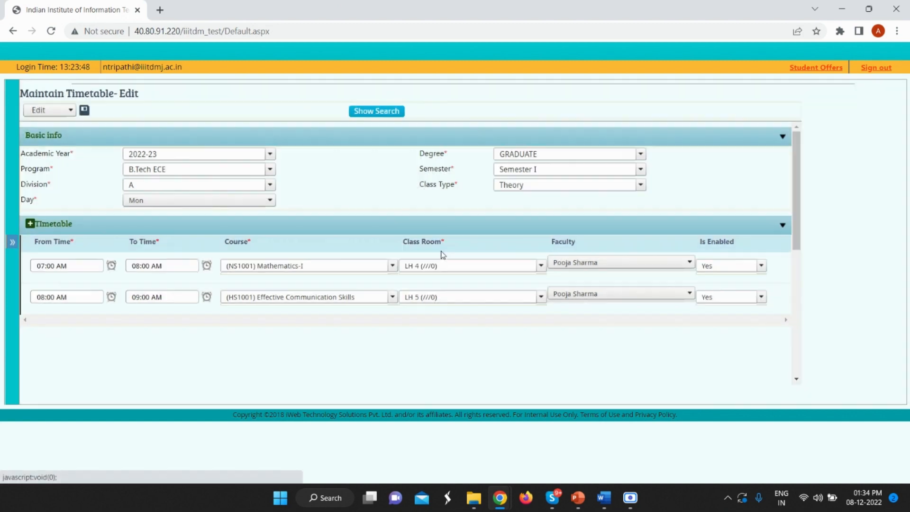
Assign only the first listed teacher to the 07:00 AM Mathematics-I slot and save the timetable.
left_click(623, 266)
left_click(603, 290)
left_click(605, 303)
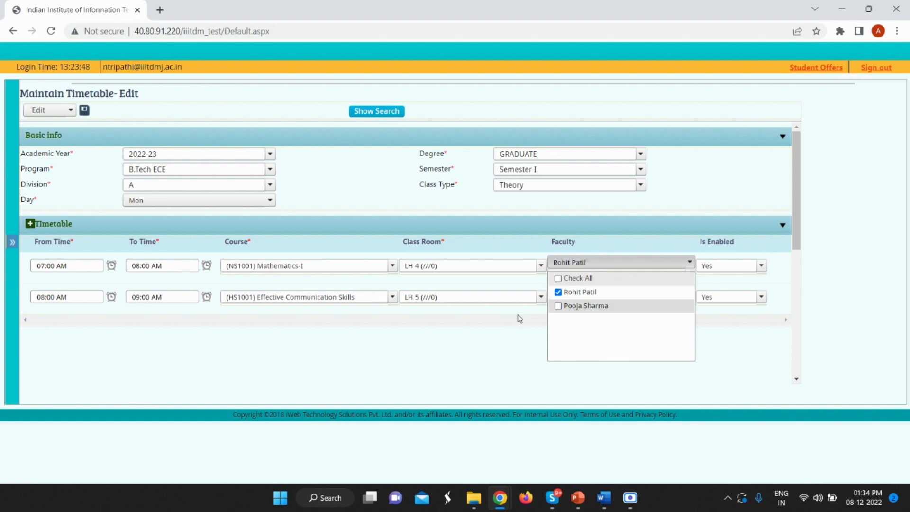
left_click(518, 315)
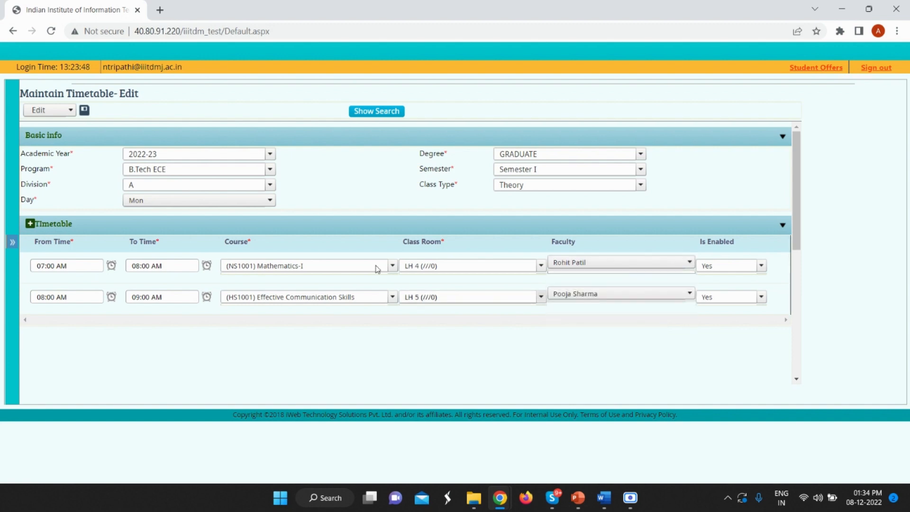
left_click(85, 110)
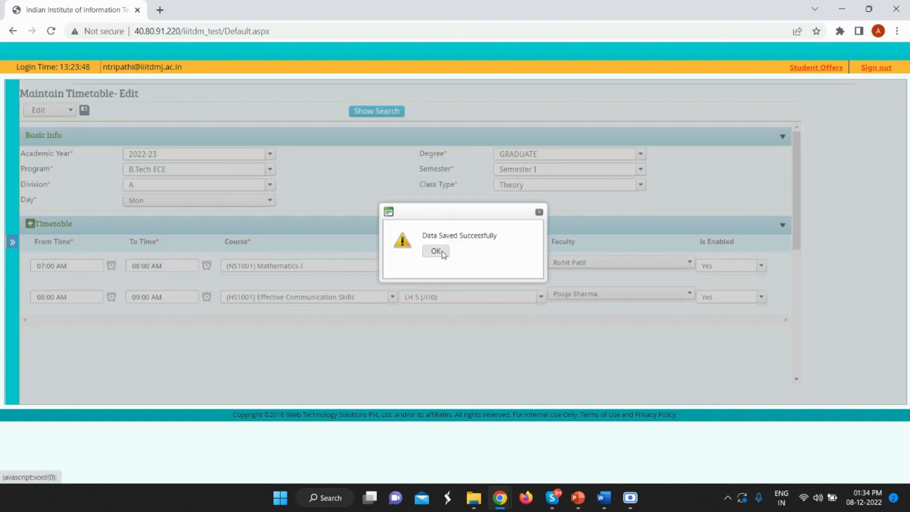
left_click(436, 251)
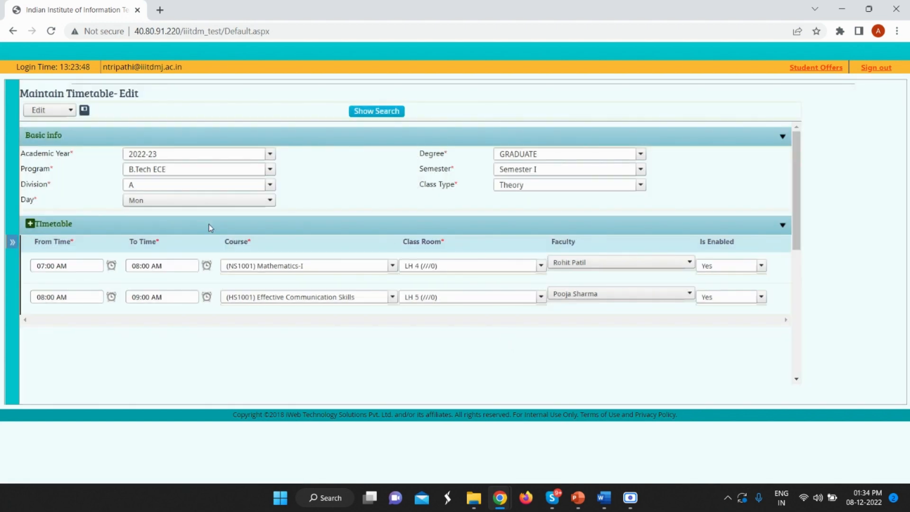
Start a new timetable with degree GRADUATE, program B.Tech ECE, Semester I, Division A, class type Practical and day Mon.
left_click(8, 241)
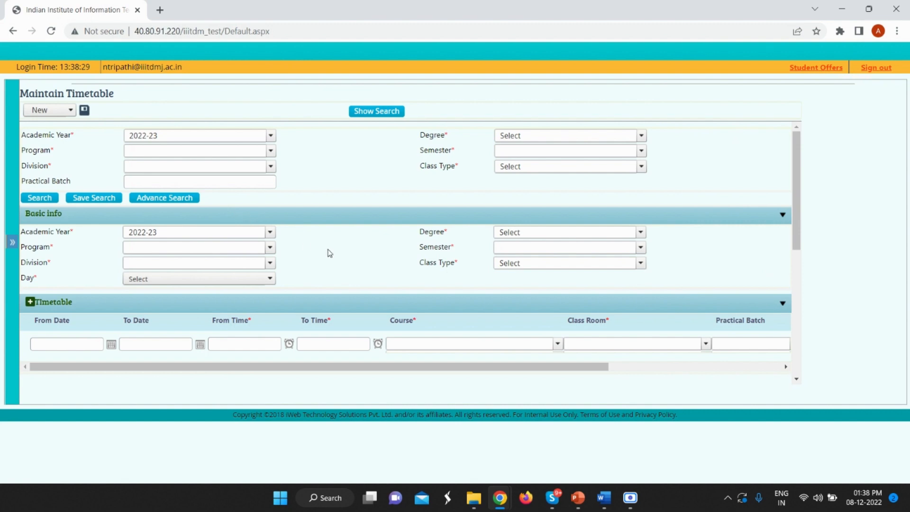
left_click(536, 232)
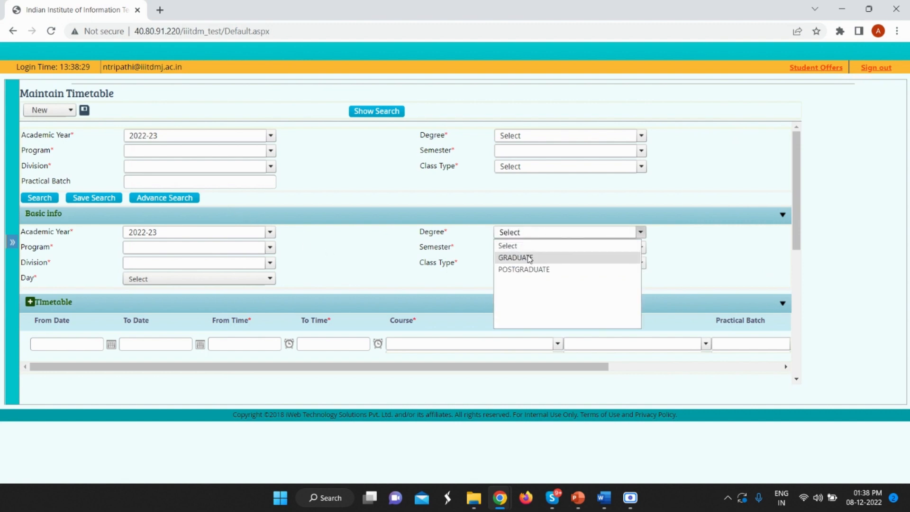
left_click(530, 258)
left_click(245, 247)
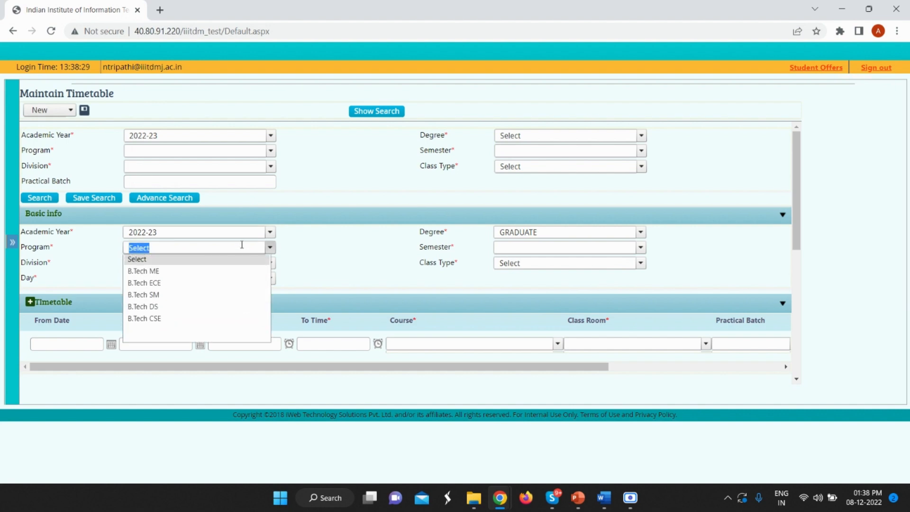
left_click(211, 286)
left_click(501, 247)
left_click(514, 273)
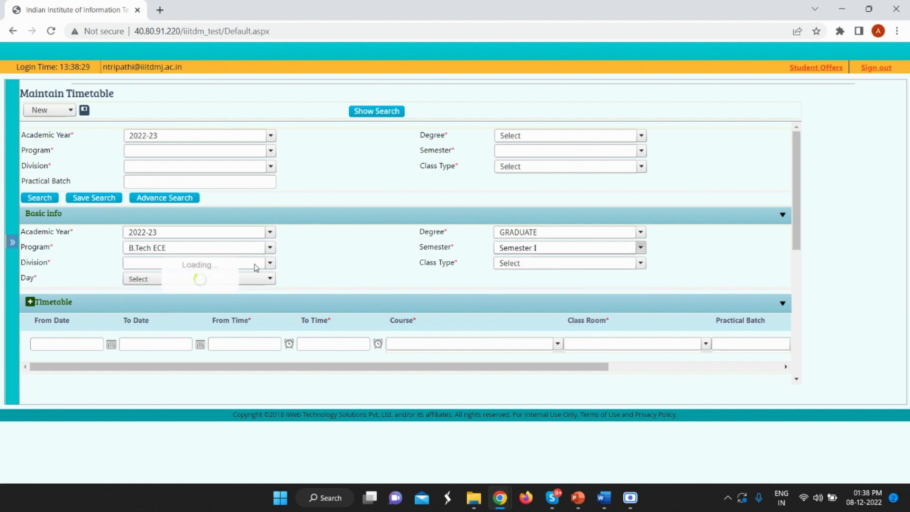
left_click(527, 264)
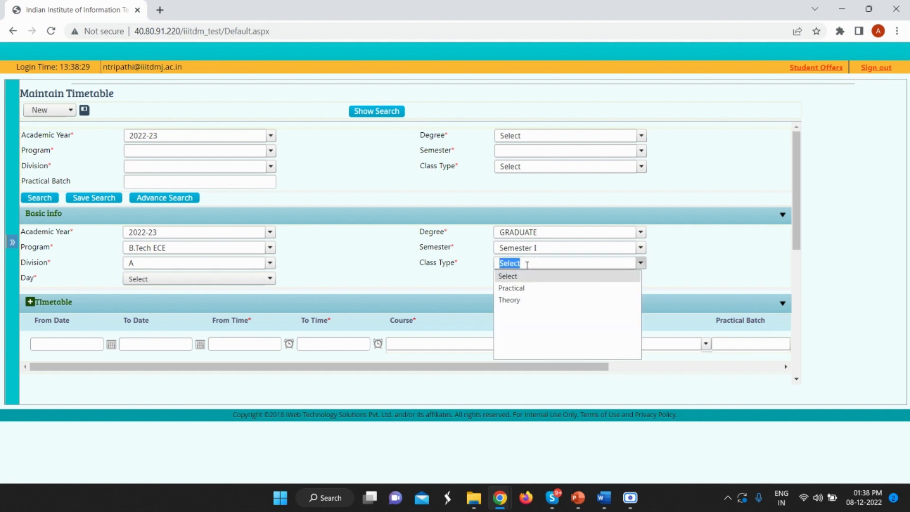
left_click(525, 289)
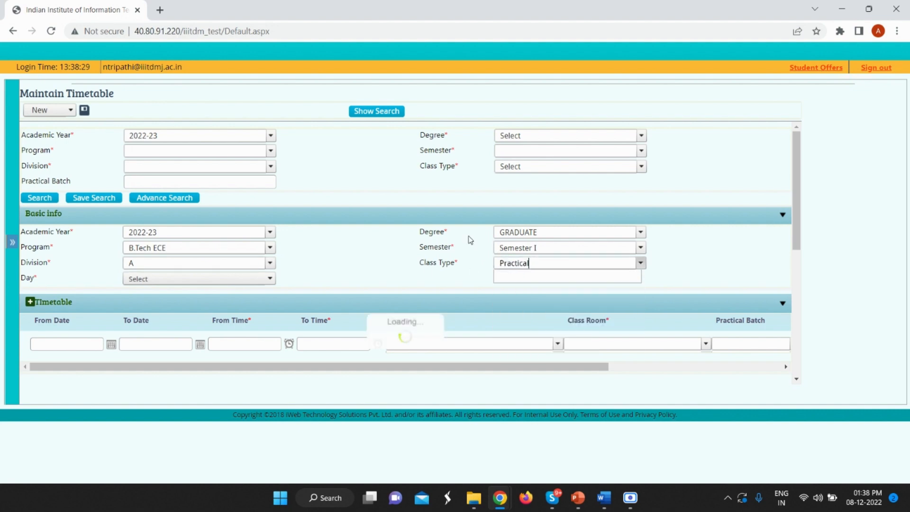
left_click(142, 281)
left_click(143, 315)
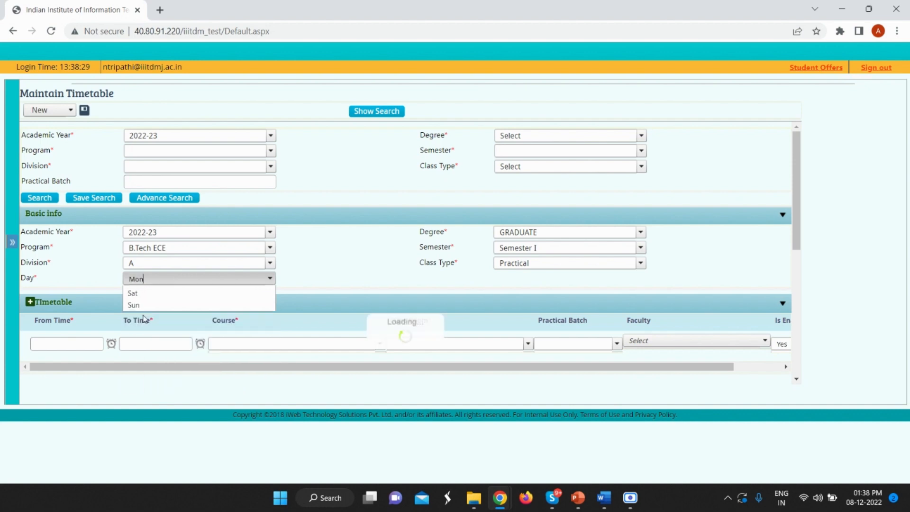
Try to schedule the first practical slot from 07:00 AM to 08:00 AM.
left_click(74, 345)
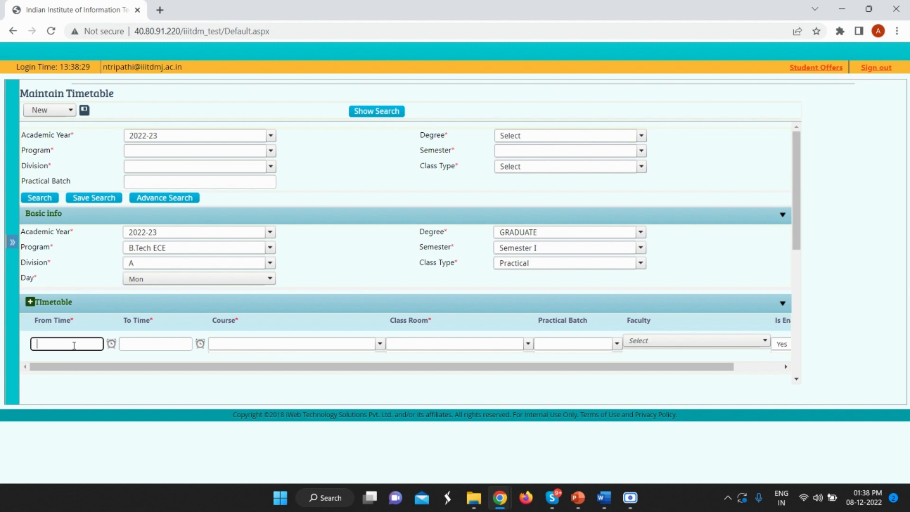
type("7")
left_click(146, 344)
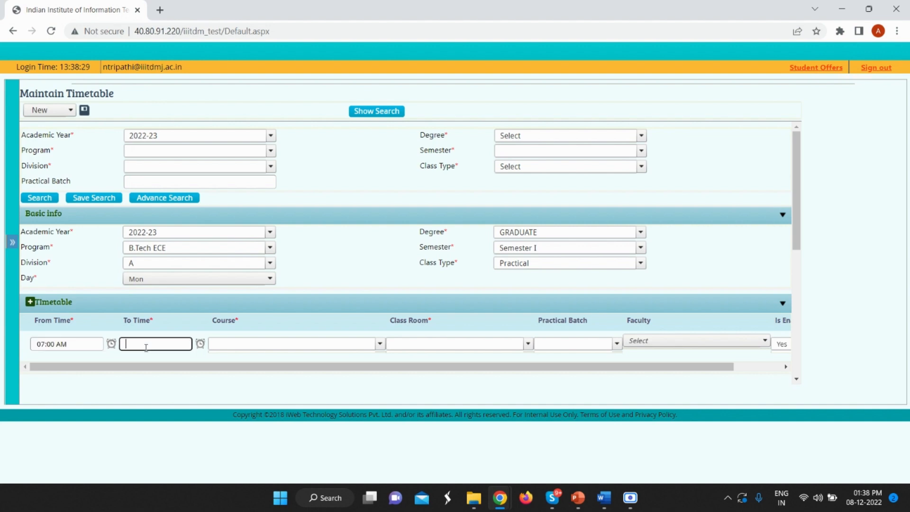
type("8")
left_click(259, 341)
left_click(247, 224)
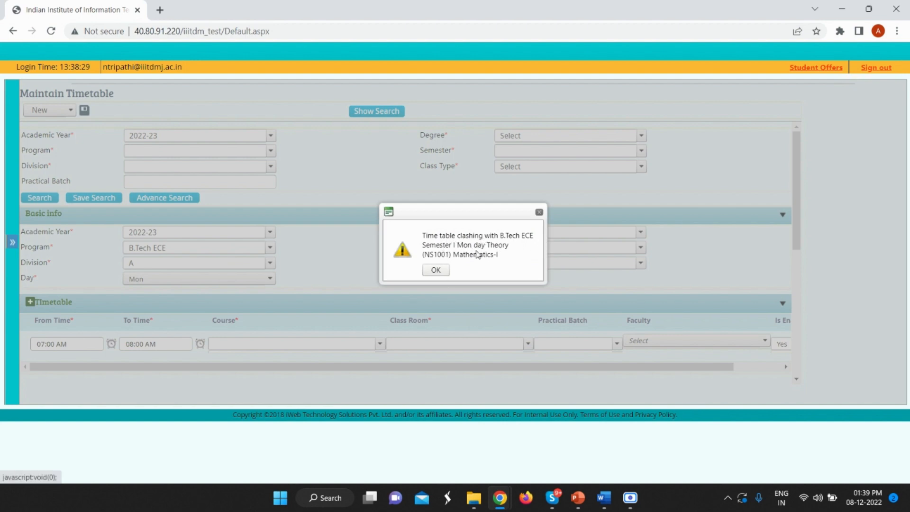
left_click(435, 270)
Set the first practical slot to run from 12:00 PM to 01:00 PM.
left_click_drag(79, 344, 35, 334)
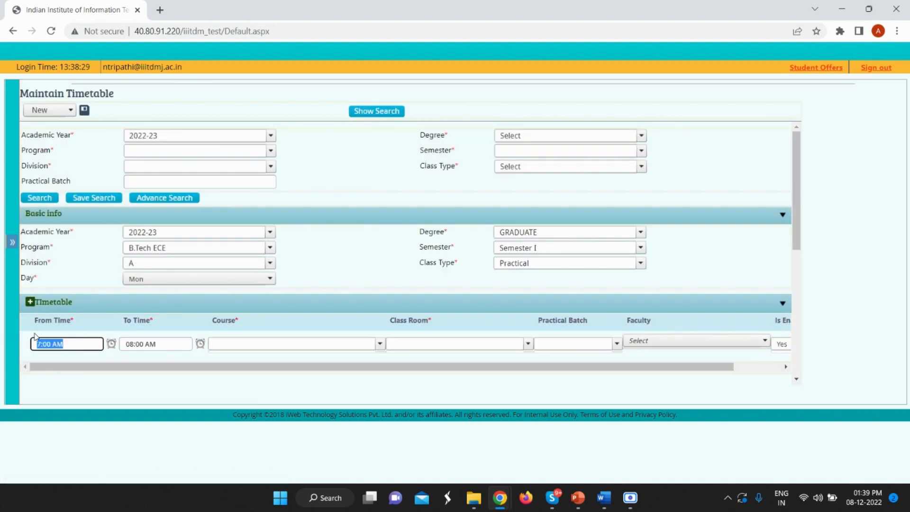
type("12")
key("Tab")
type("13")
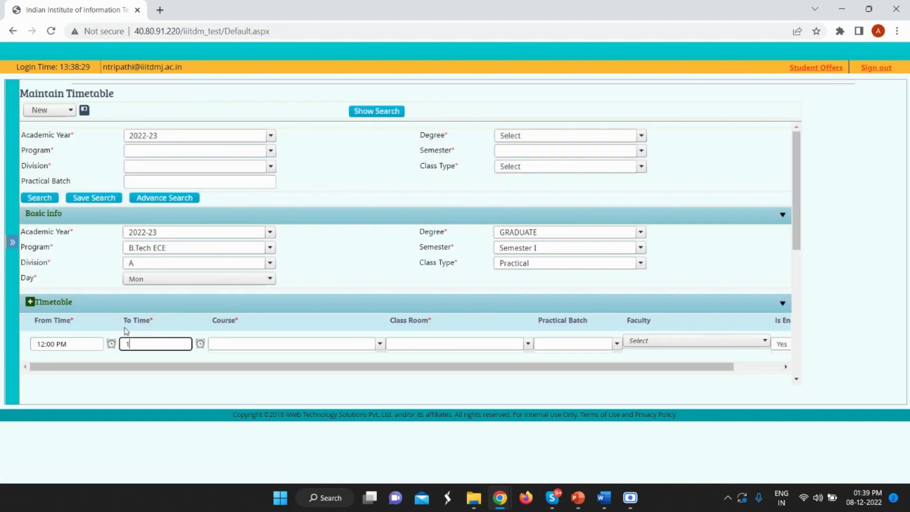
Fill the first practical slot with (NS1002) Engineering Mechanics, class room 1F Lab, Batch 1 and the listed teacher.
left_click(278, 342)
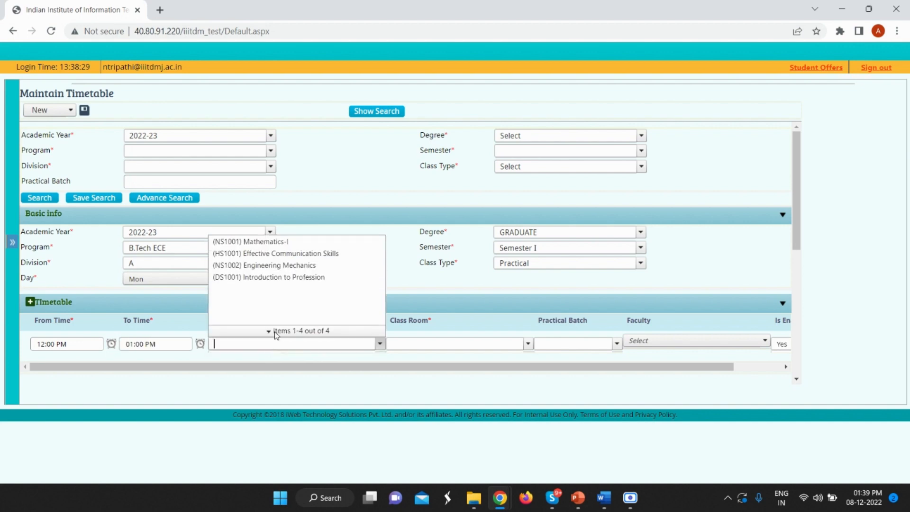
left_click(264, 265)
left_click(474, 344)
left_click(451, 313)
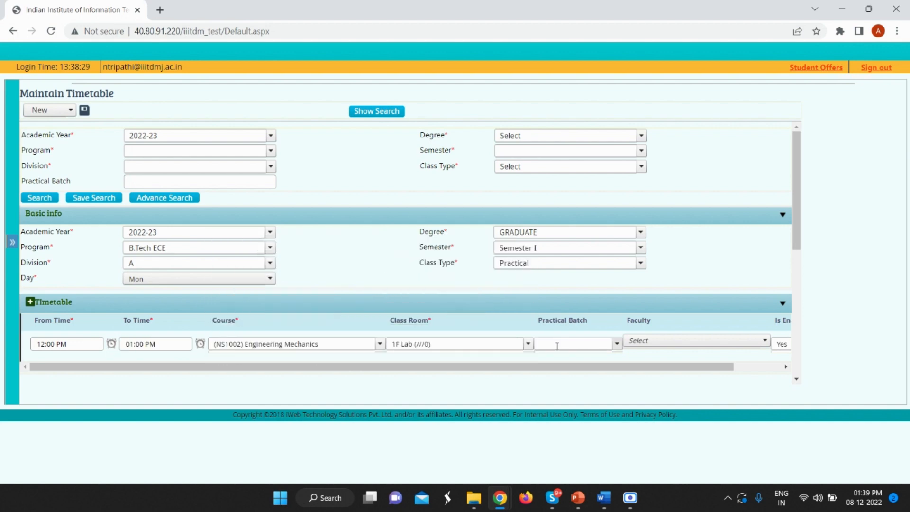
left_click(560, 343)
left_click(555, 259)
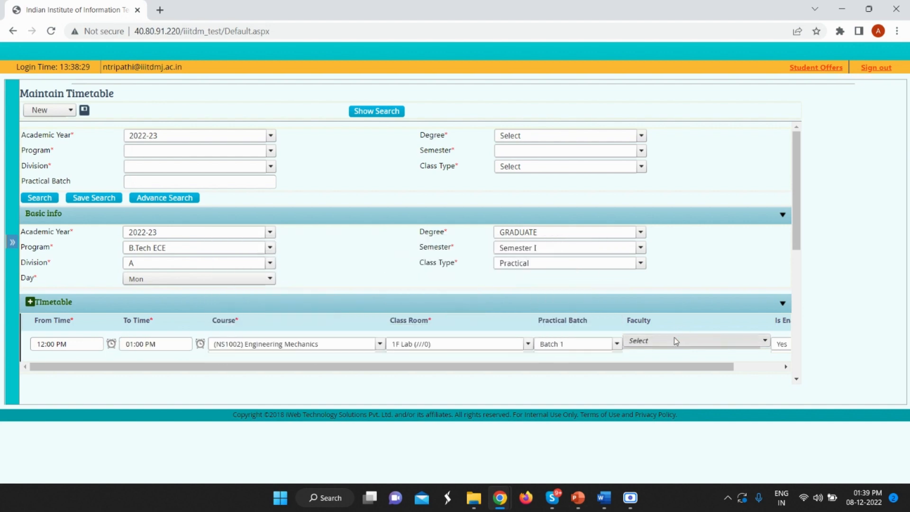
left_click(674, 340)
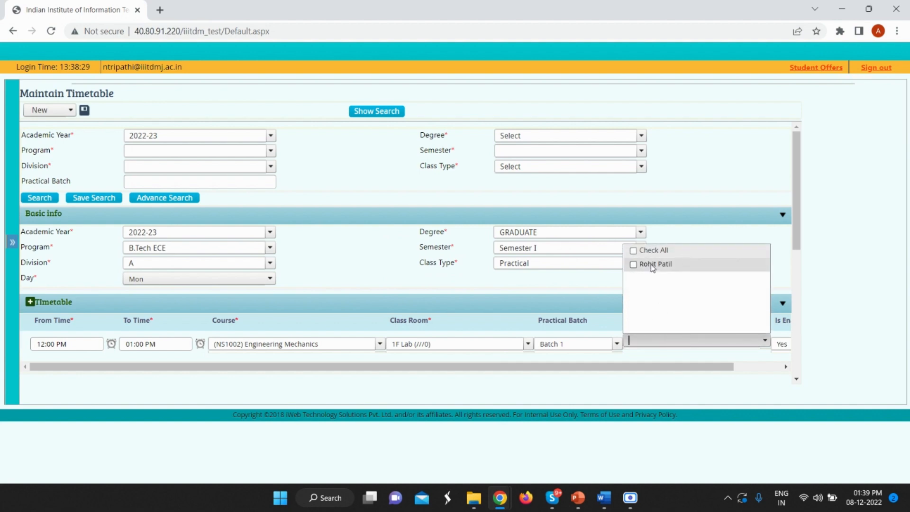
left_click(652, 264)
left_click(628, 353)
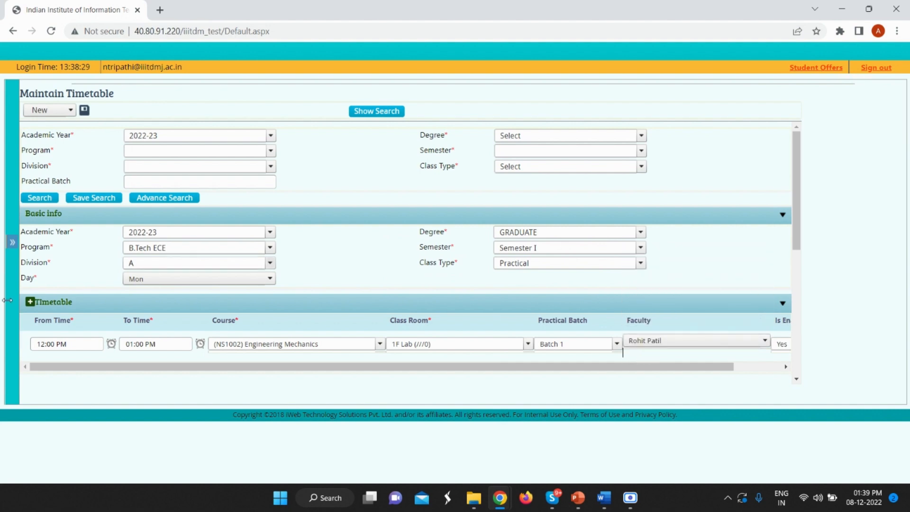
Add a second practical row running from 12:00 PM to 01:00 PM.
left_click(30, 302)
left_click(72, 375)
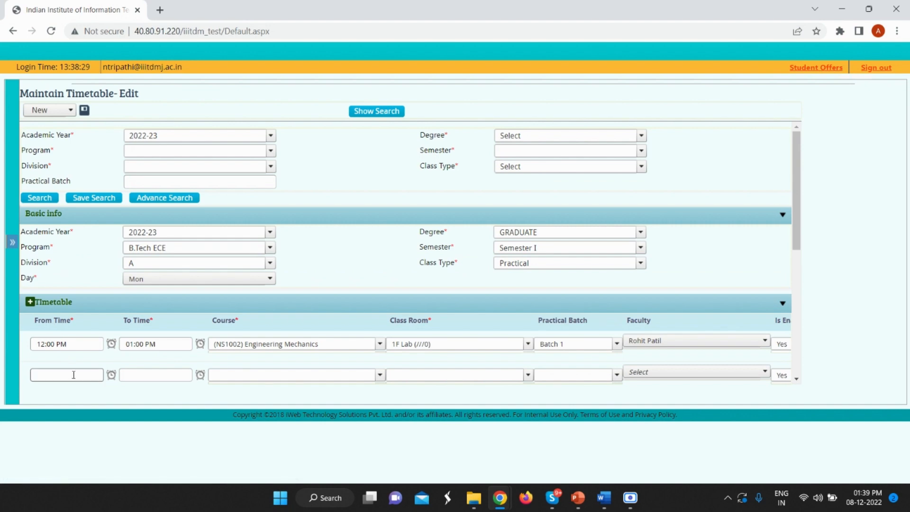
left_click(138, 376)
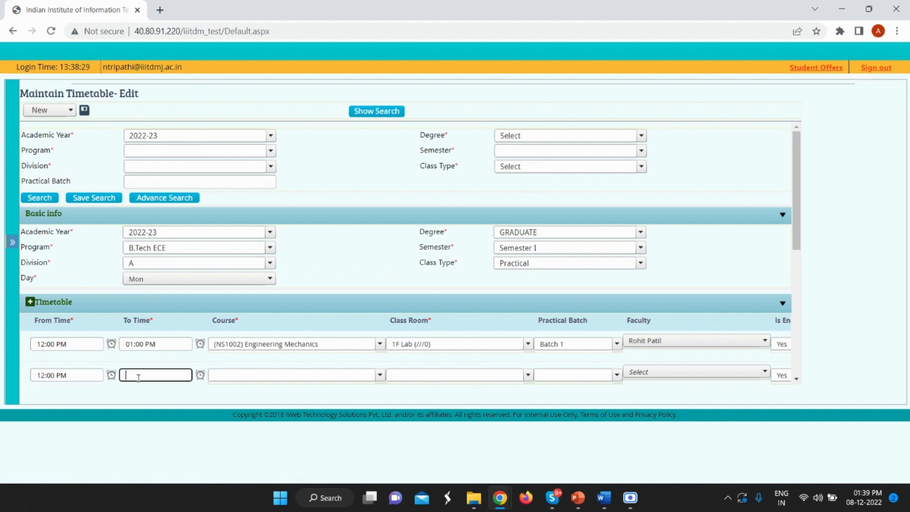
Fill the second practical row with (NS1001) Mathematics-I, class room 1F Lab, Batch 2 and the listed teacher.
left_click(239, 382)
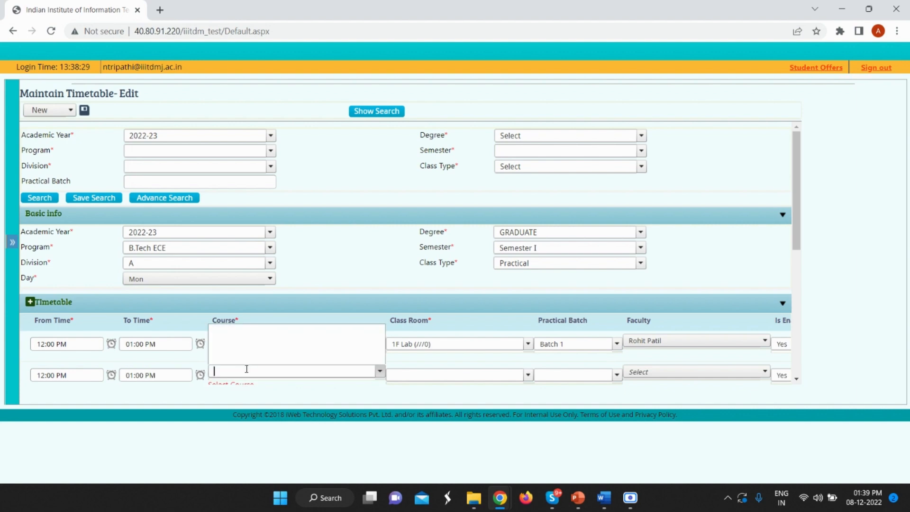
left_click(250, 268)
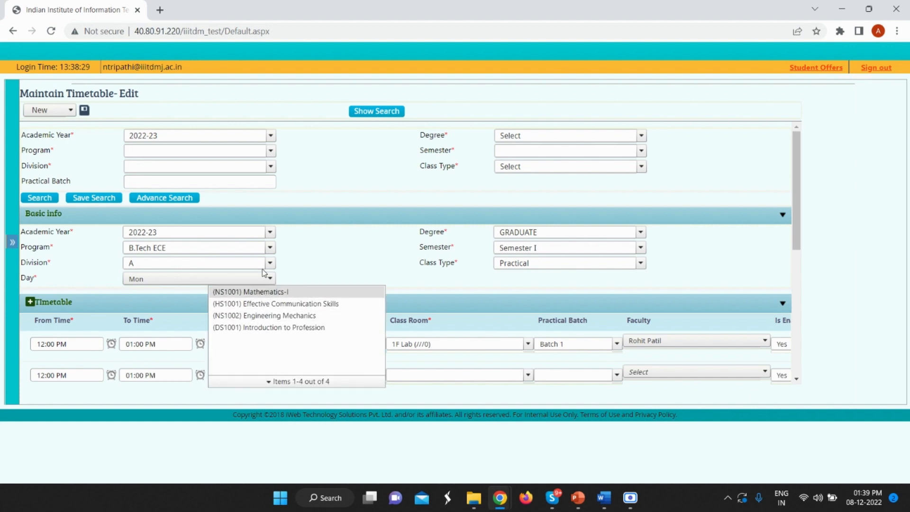
left_click(407, 376)
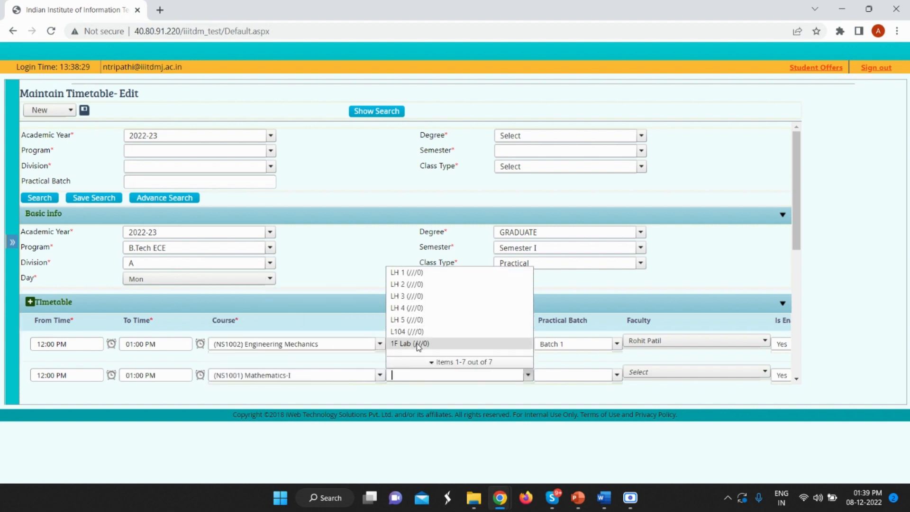
left_click(418, 344)
left_click(576, 373)
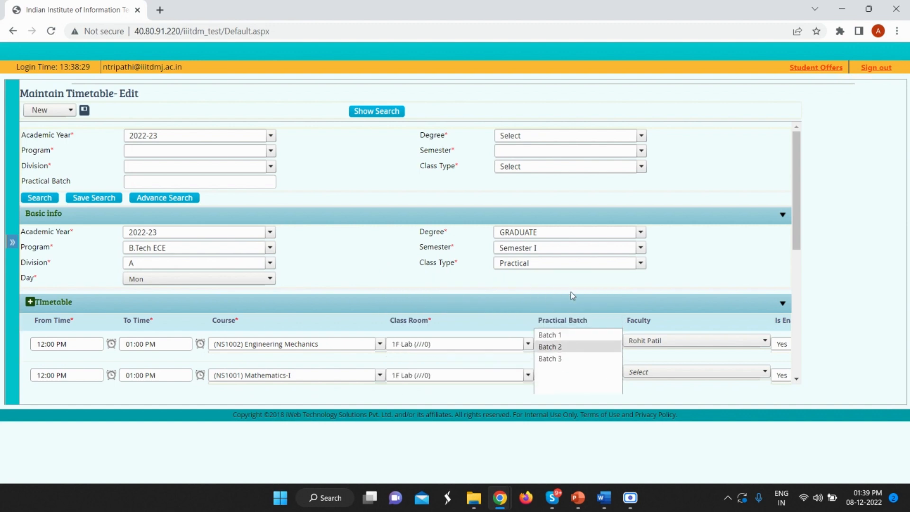
left_click(559, 345)
left_click(639, 374)
left_click(647, 295)
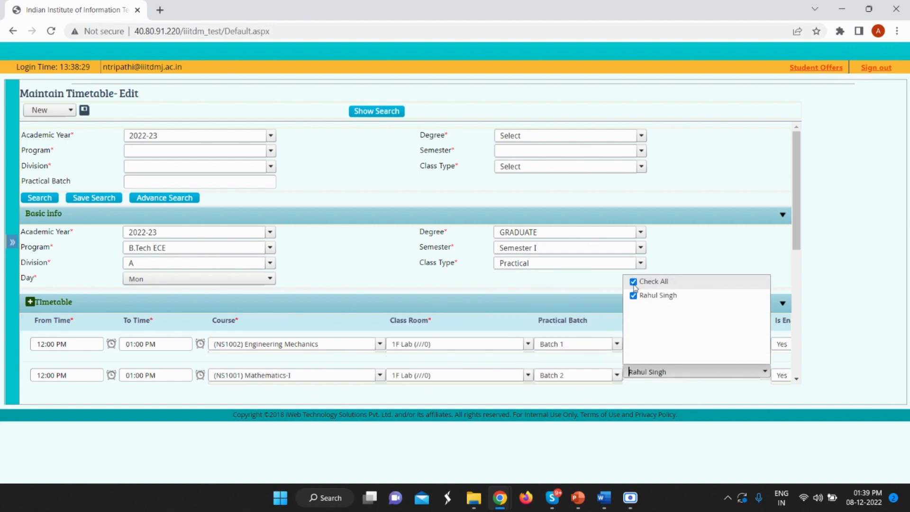
Add a third practical row to the Monday timetable, running from 01:00 PM to 02:00 PM.
left_click(374, 281)
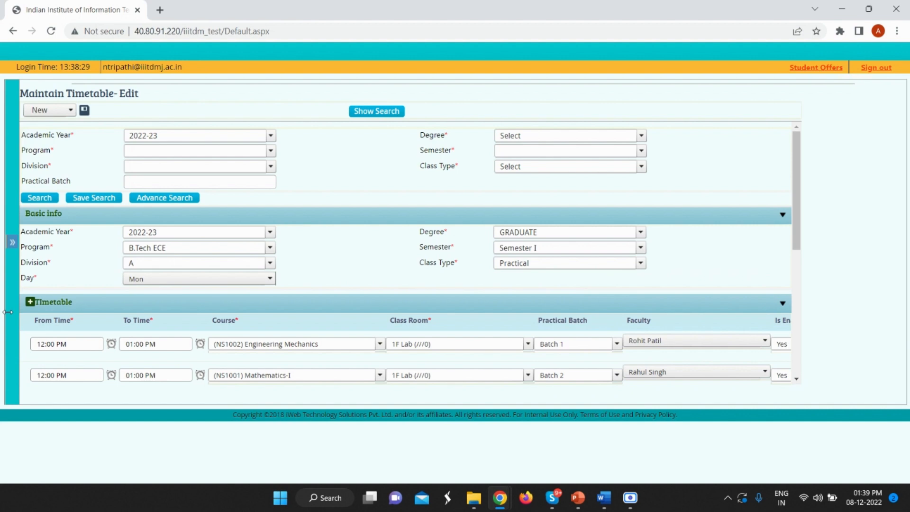
left_click(31, 302)
scroll(59, 351, "down", 3)
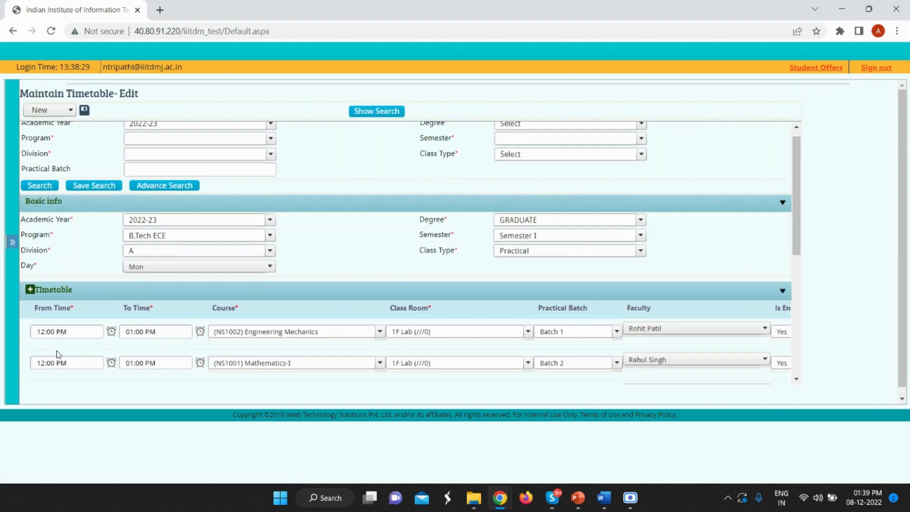
left_click(53, 289)
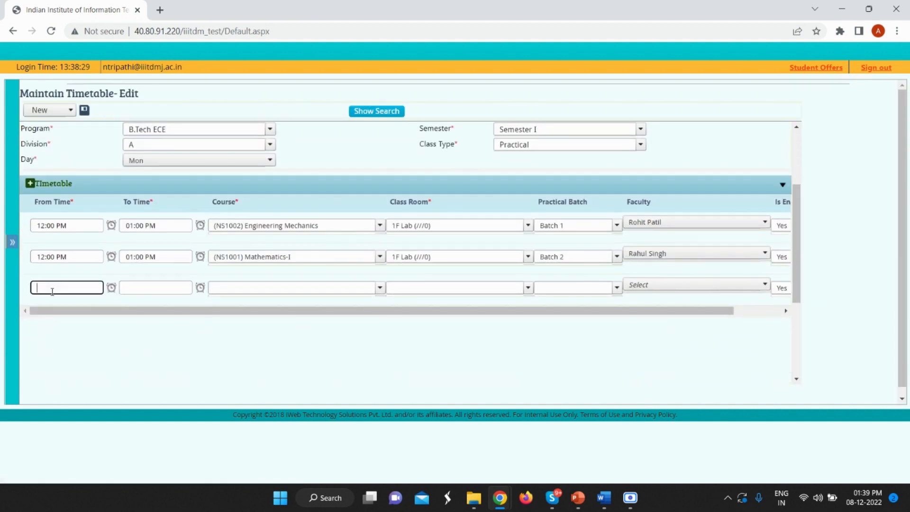
type("13")
left_click(152, 288)
type("14")
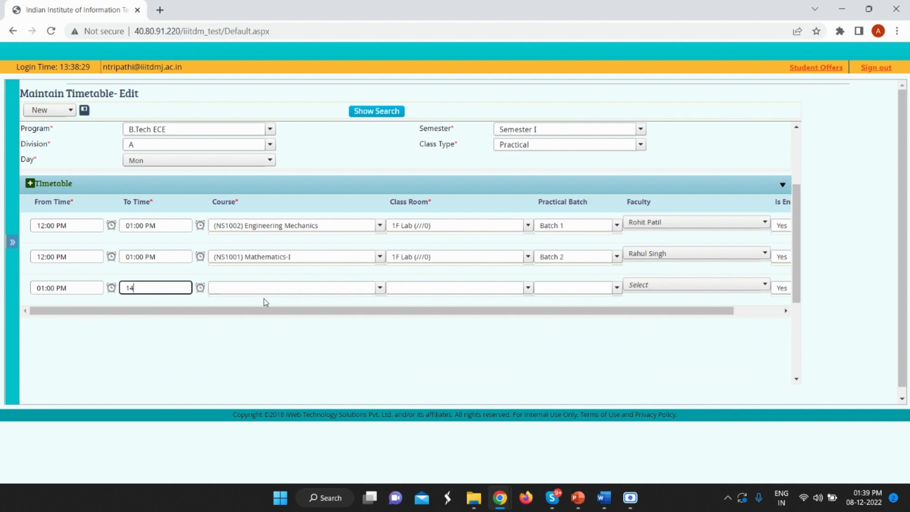
Fill the third practical row with (HS1001) Effective Communication Skills, class room 1F Lab, Batch 1 and the listed teacher.
left_click(266, 288)
left_click(266, 312)
left_click(401, 288)
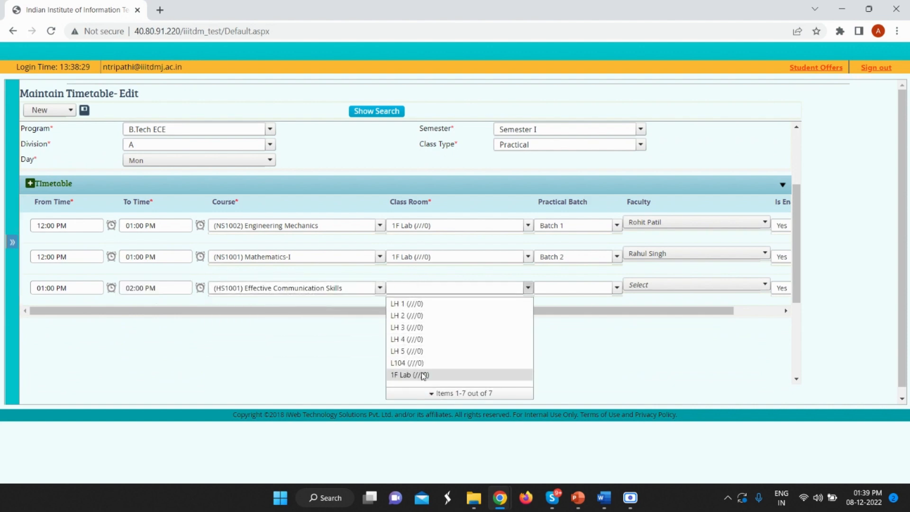
left_click(424, 375)
left_click(571, 288)
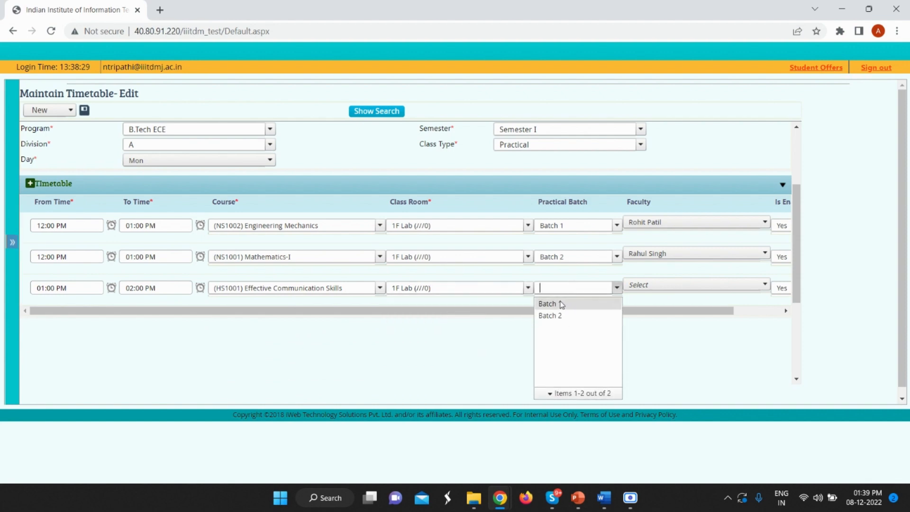
left_click(549, 303)
left_click(662, 284)
left_click(634, 314)
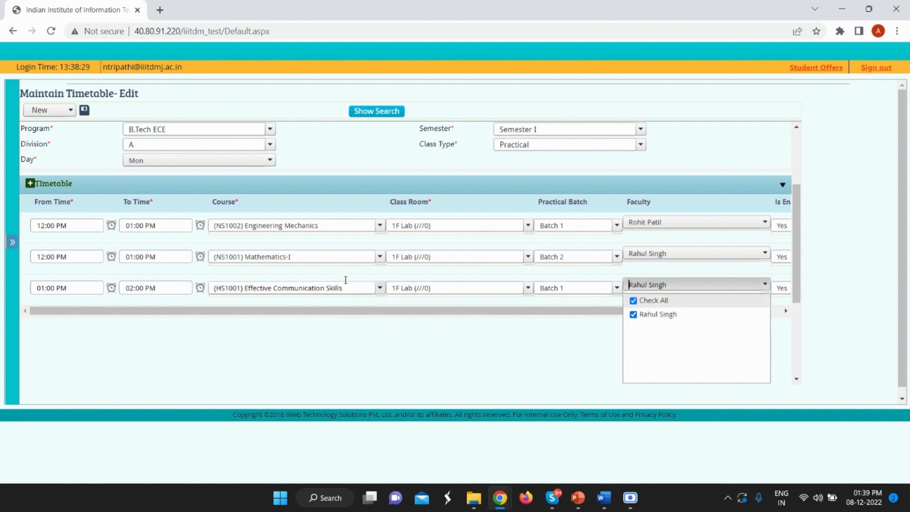
left_click(337, 349)
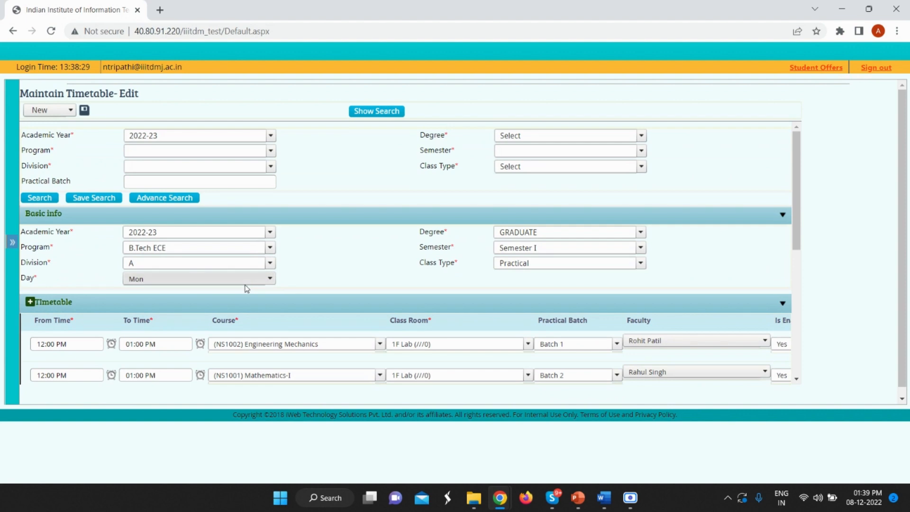
Save the new Monday practical timetable for B.Tech ECE Semester I, Division A.
left_click(85, 111)
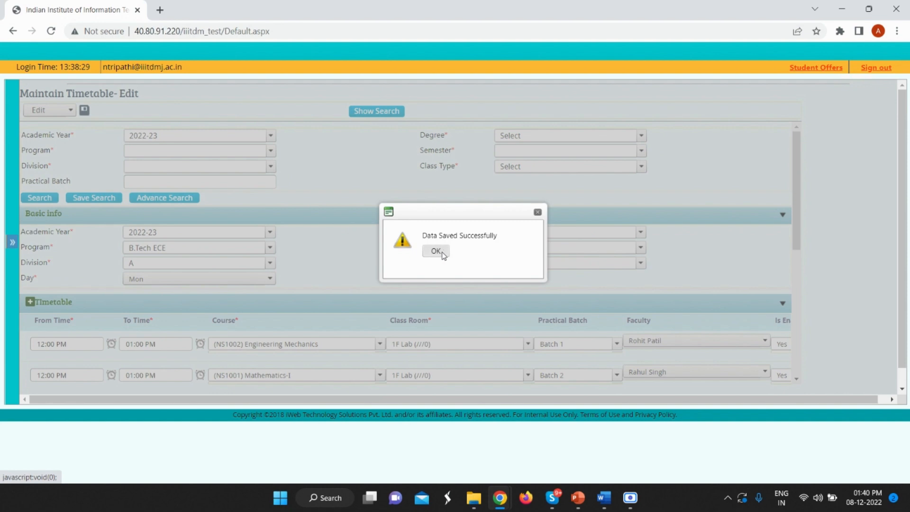
left_click(437, 252)
scroll(337, 258, "down", 2)
scroll(337, 258, "up", 2)
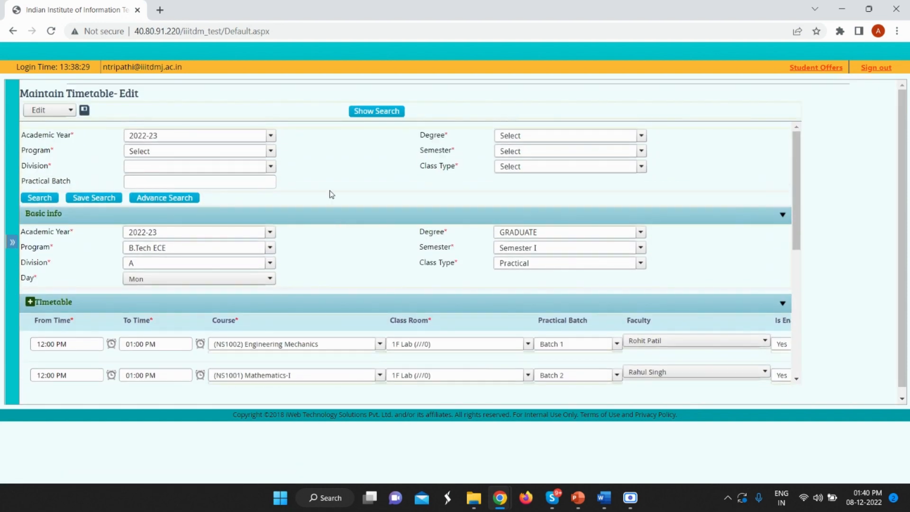
Set the timetable search criteria to degree GRADUATE, program B.Tech ECE and Semester I.
left_click(548, 135)
left_click(545, 160)
left_click(191, 150)
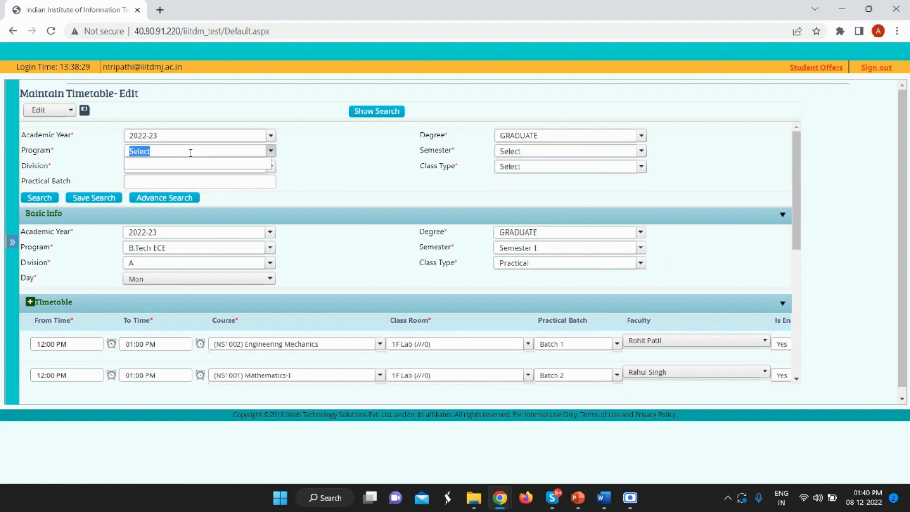
left_click(182, 187)
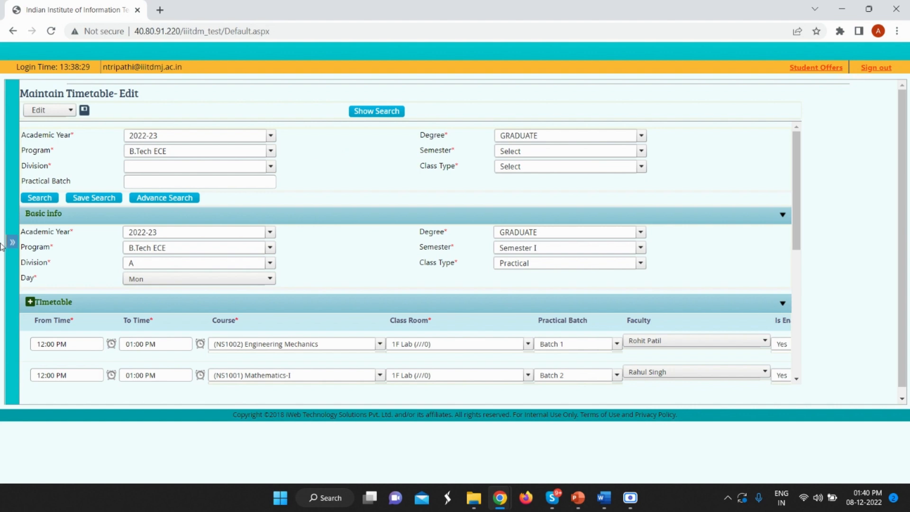
left_click(552, 150)
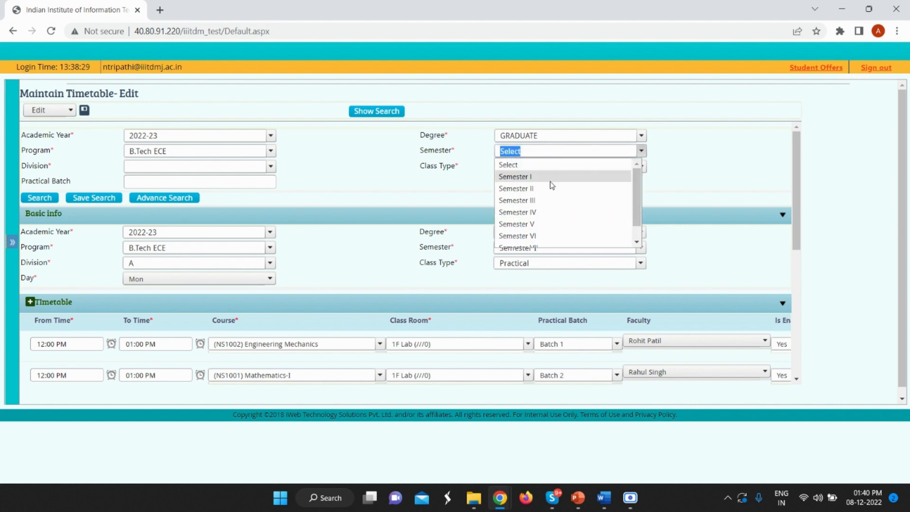
left_click(545, 179)
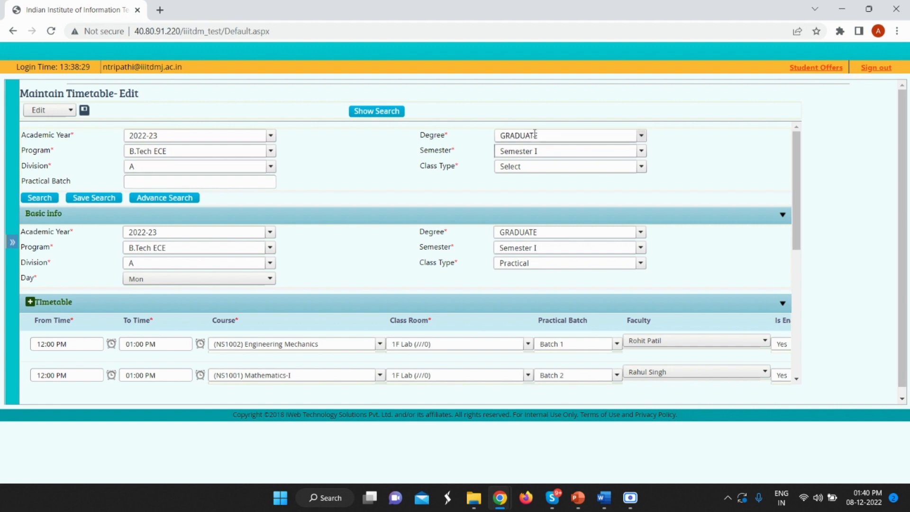
Search for timetables with class type Practical and open the Monday entry for editing.
left_click(531, 166)
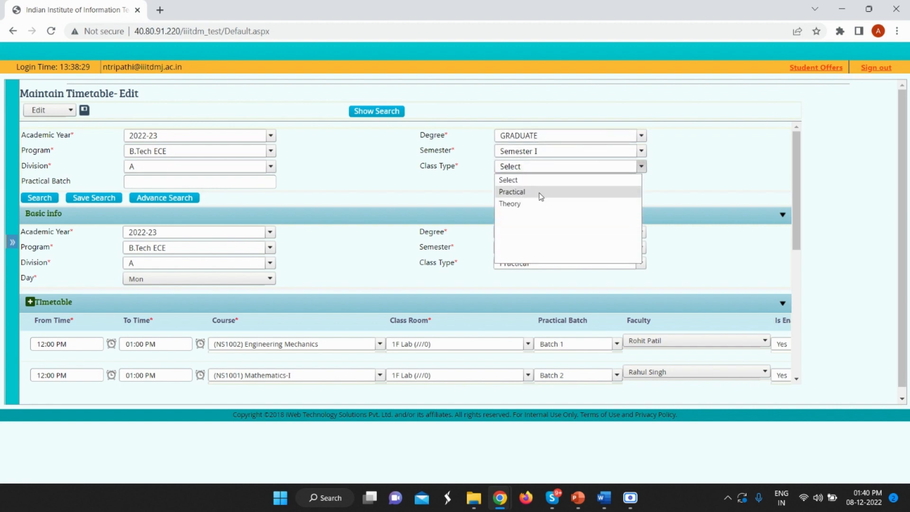
left_click(541, 192)
left_click(46, 200)
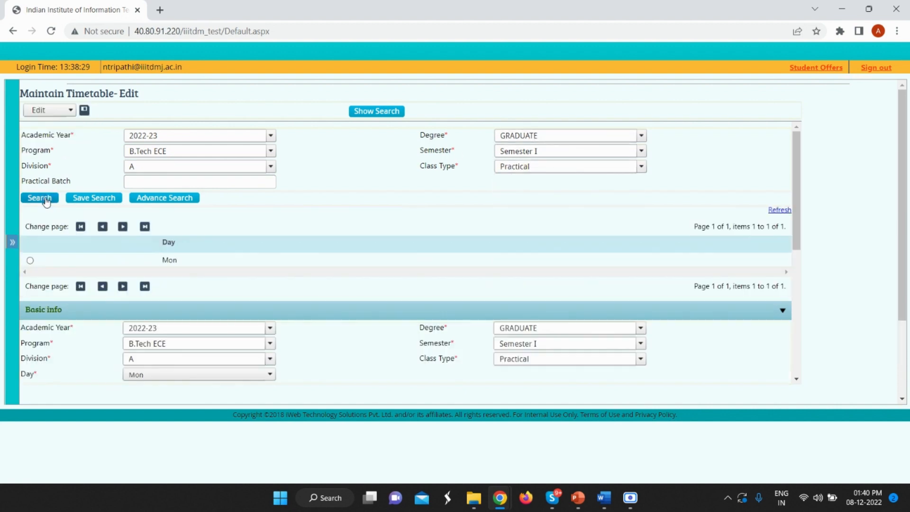
left_click(31, 260)
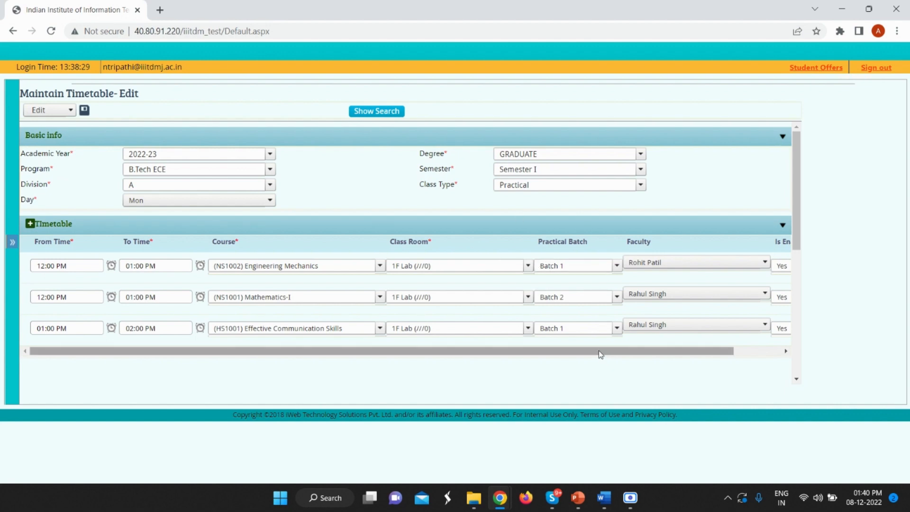
Disable the (NS1001) Mathematics-I row for Batch 2 and save the practical timetable.
left_click_drag(599, 353, 676, 359)
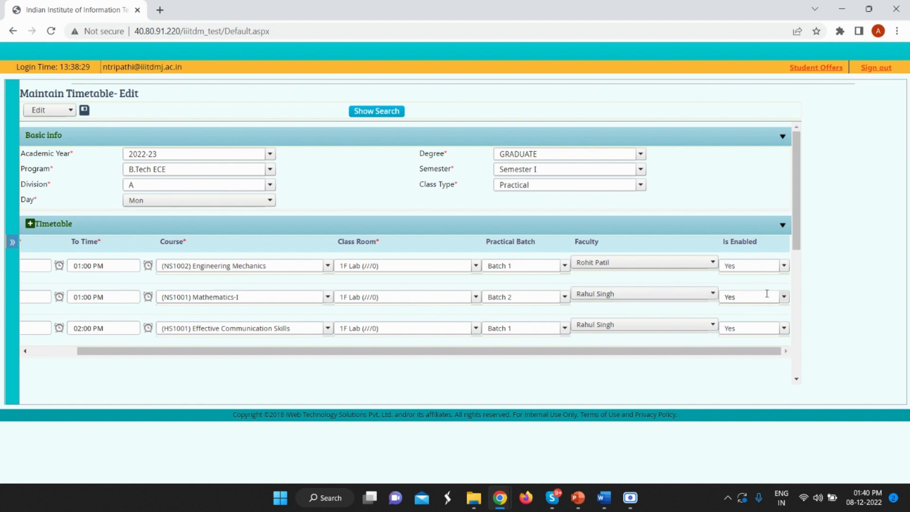
left_click(785, 295)
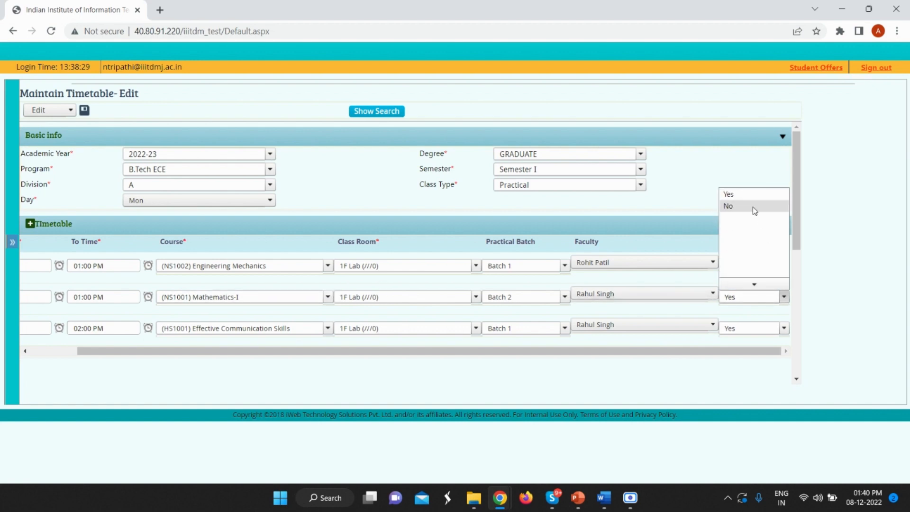
left_click(753, 207)
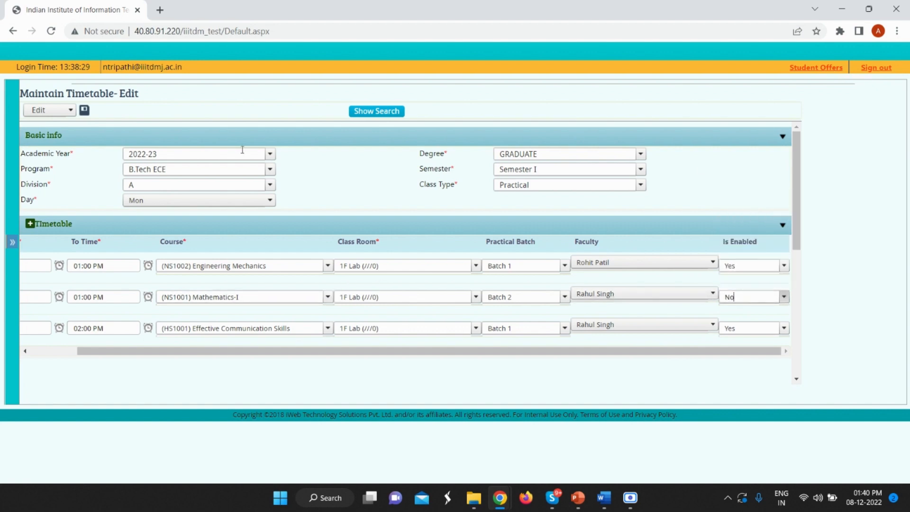
left_click(84, 111)
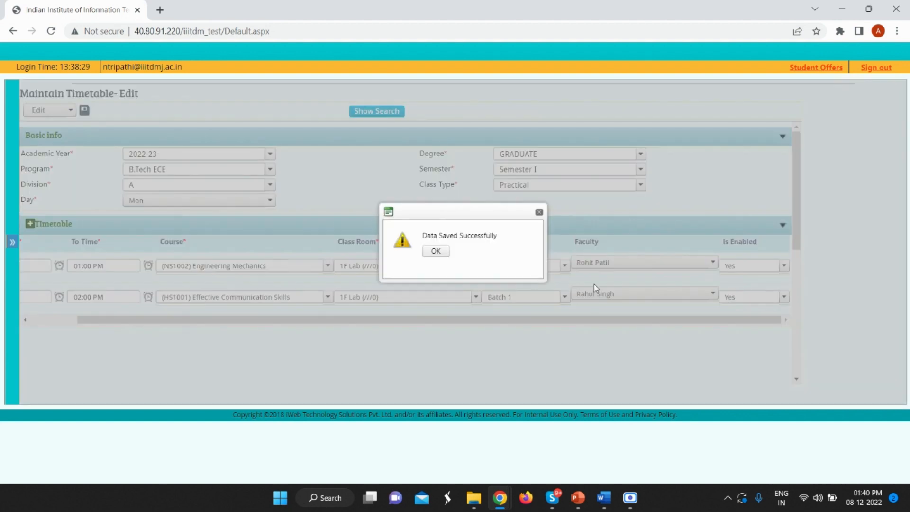
left_click(436, 251)
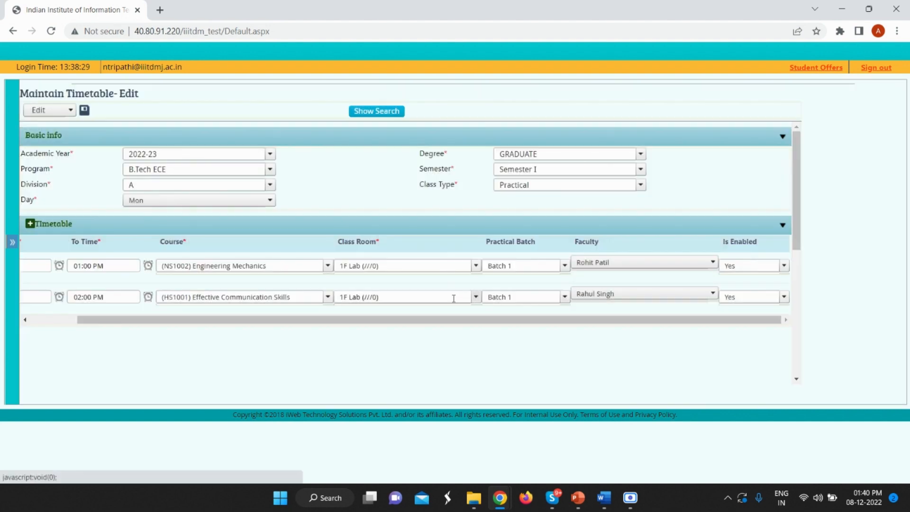
left_click_drag(464, 319, 414, 319)
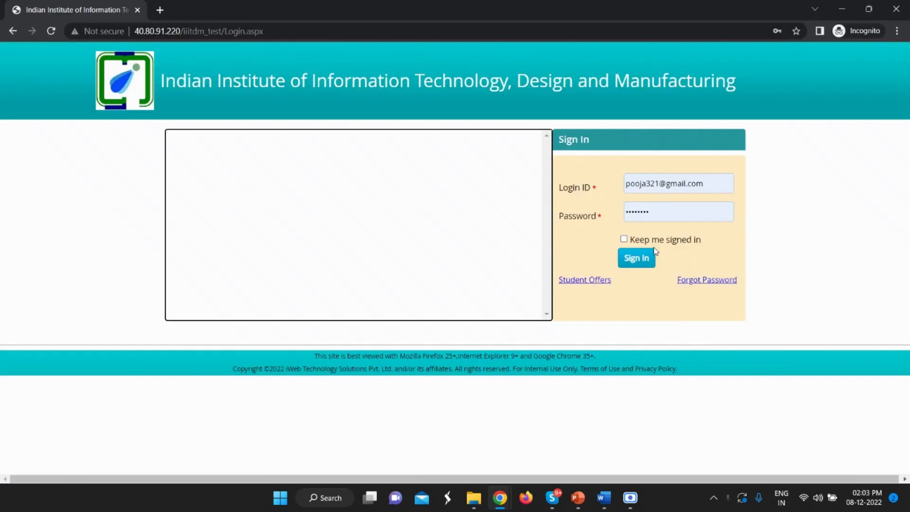
Sign in to the faculty account in the incognito browser window and open that teacher's own timetable.
left_click(646, 260)
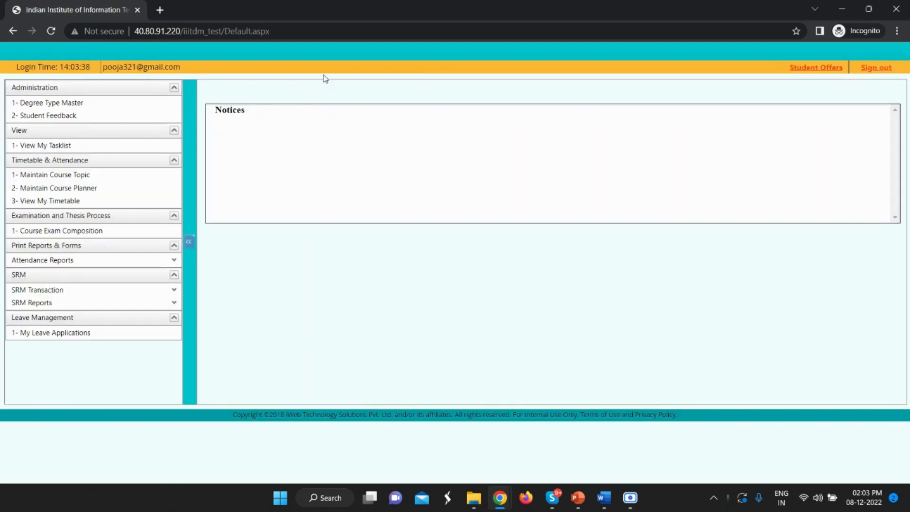
left_click(92, 204)
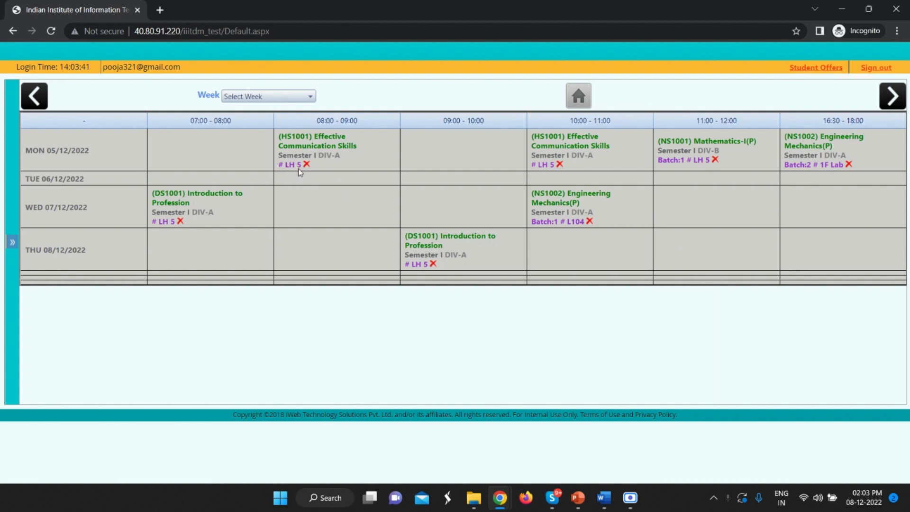
Open attendance for Monday's 08:00-09:00 (HS1001) Effective Communication Skills lecture and choose Mark Absent as the marking mode.
left_click(310, 147)
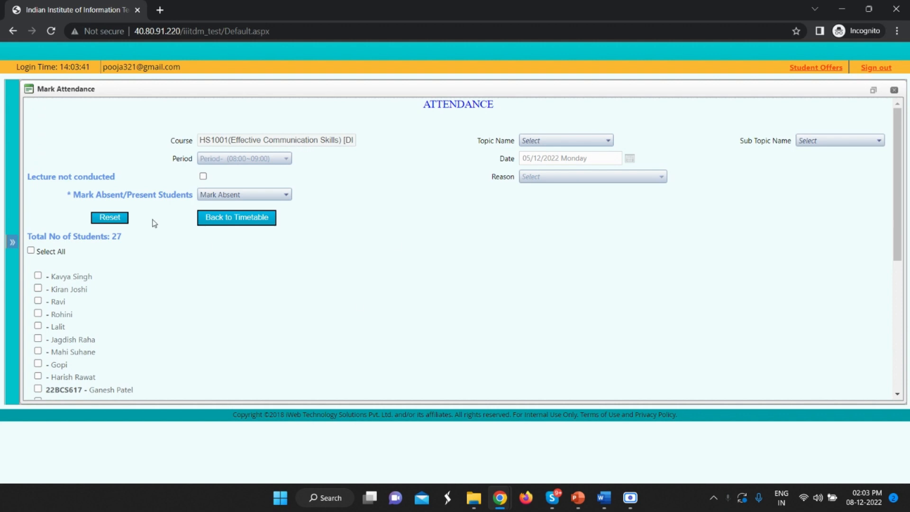
scroll(322, 236, "down", 3)
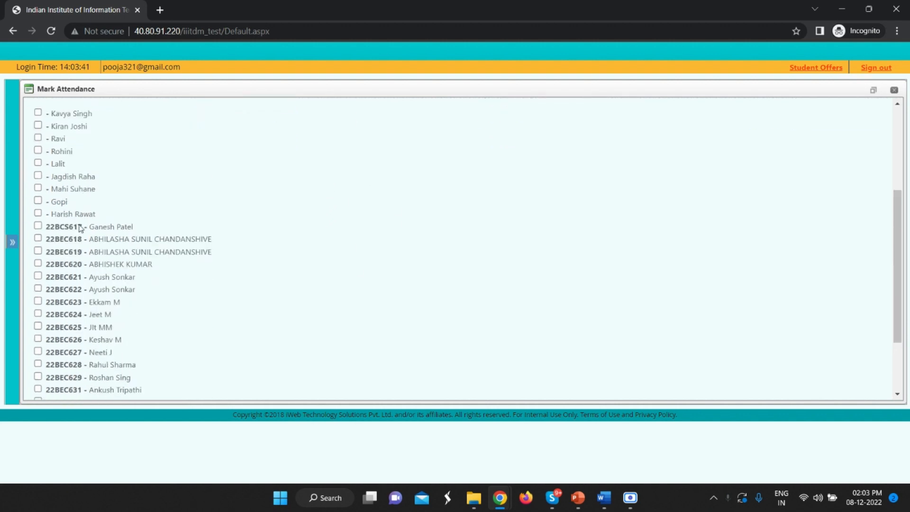
scroll(95, 283, "down", 1)
scroll(94, 282, "up", 4)
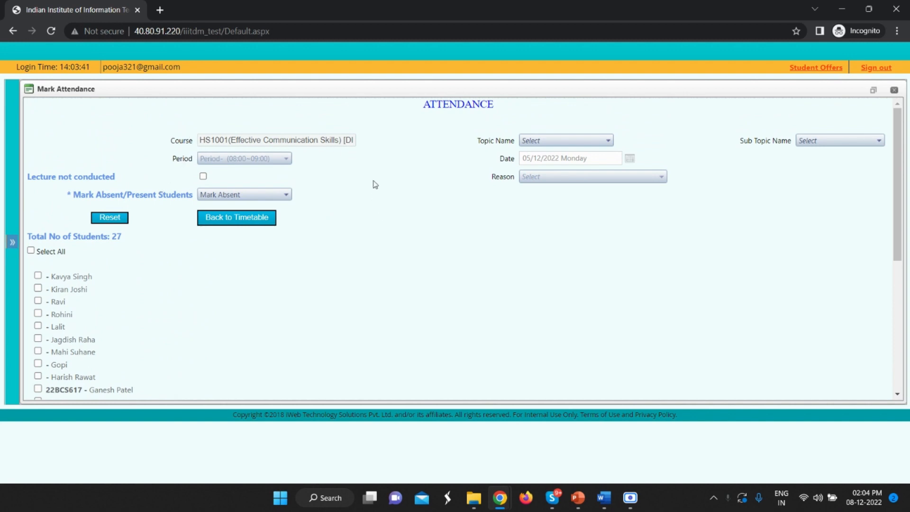
left_click(272, 195)
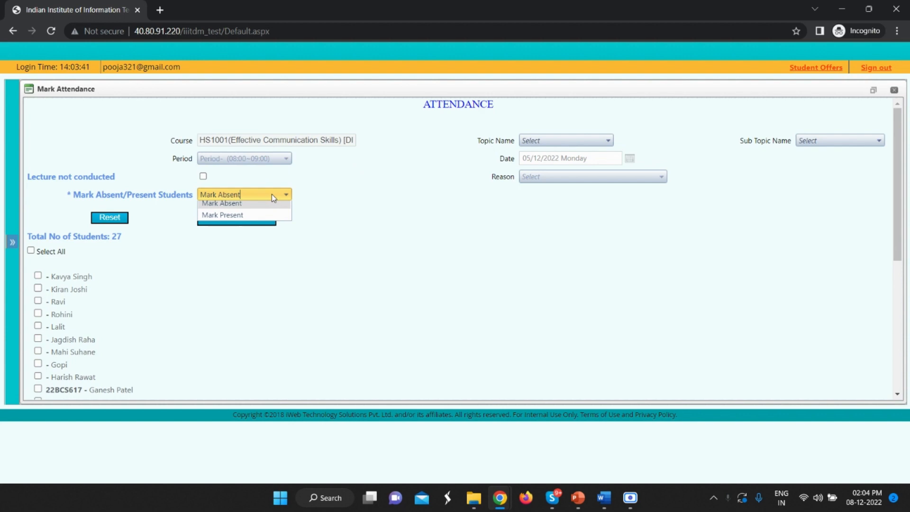
left_click(246, 207)
Mark the last three students in the list absent and save the lecture's attendance.
scroll(341, 193, "down", 5)
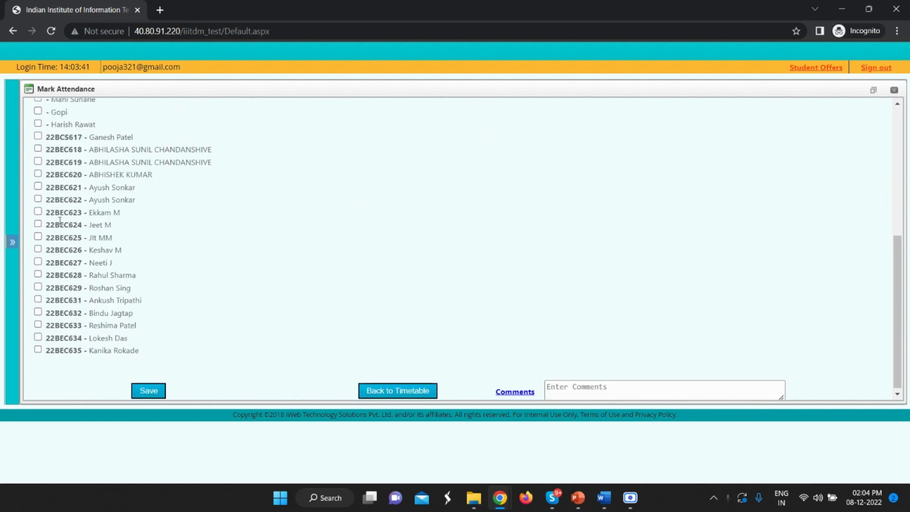
left_click(38, 334)
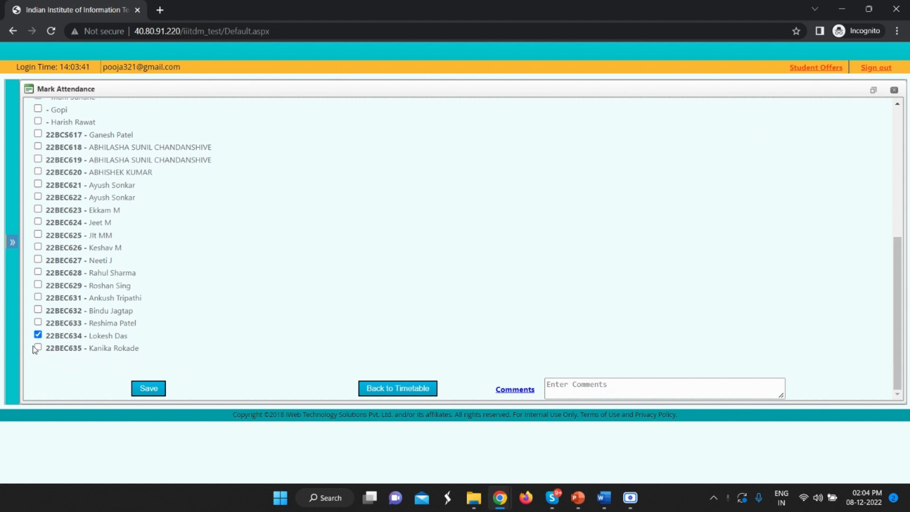
left_click(38, 347)
left_click(157, 387)
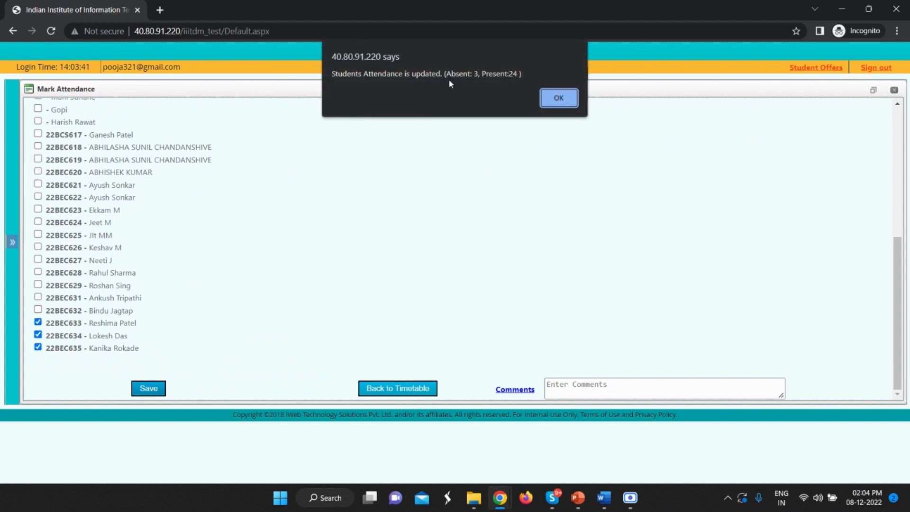
left_click(559, 99)
Record Monday's 10:00-11:00 (HS1001) Effective Communication Skills lecture as not conducted with the reason Teacher on Leave, save, and return to the timetable.
left_click(409, 385)
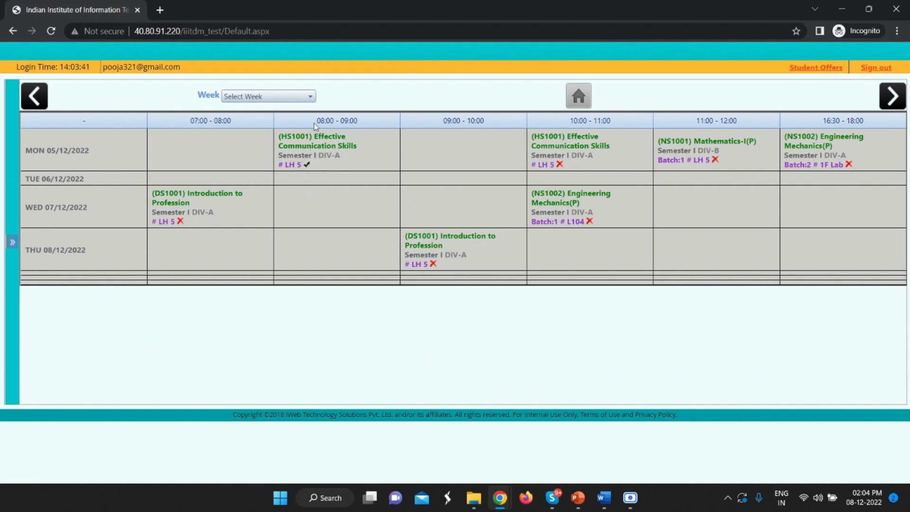
left_click(566, 146)
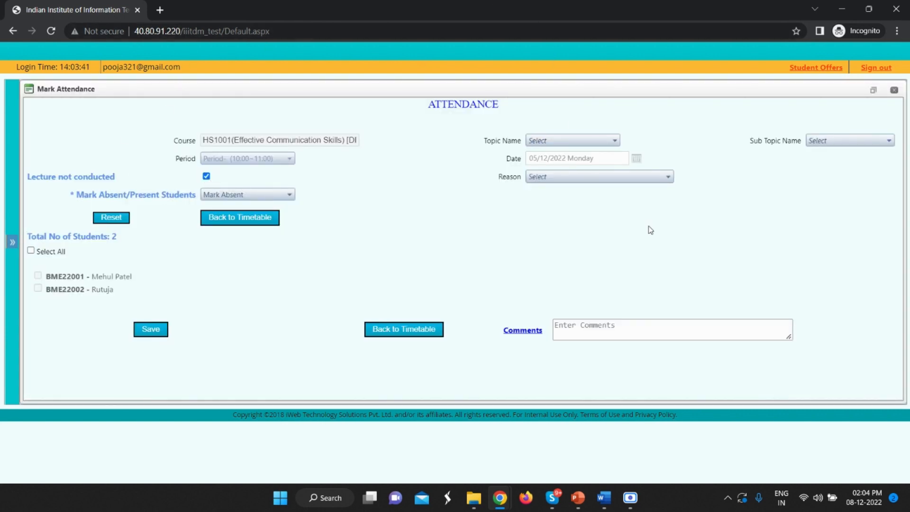
left_click(579, 182)
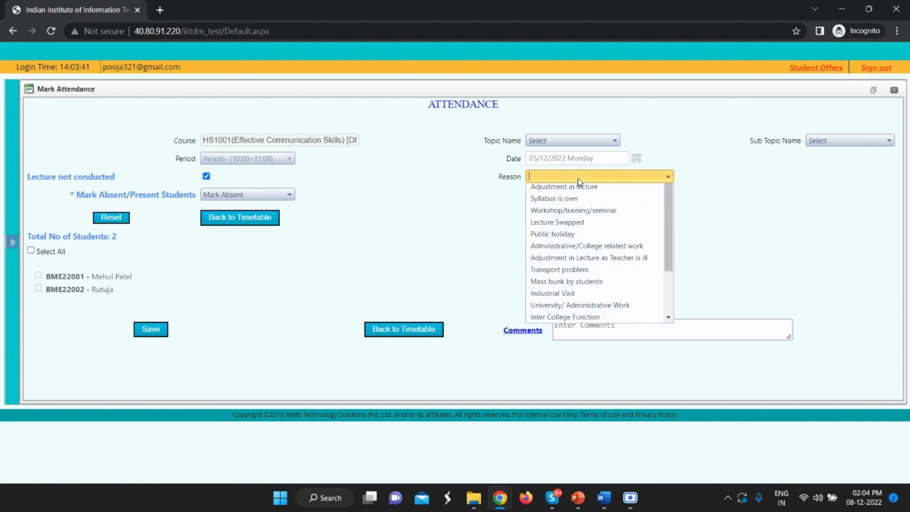
left_click(579, 202)
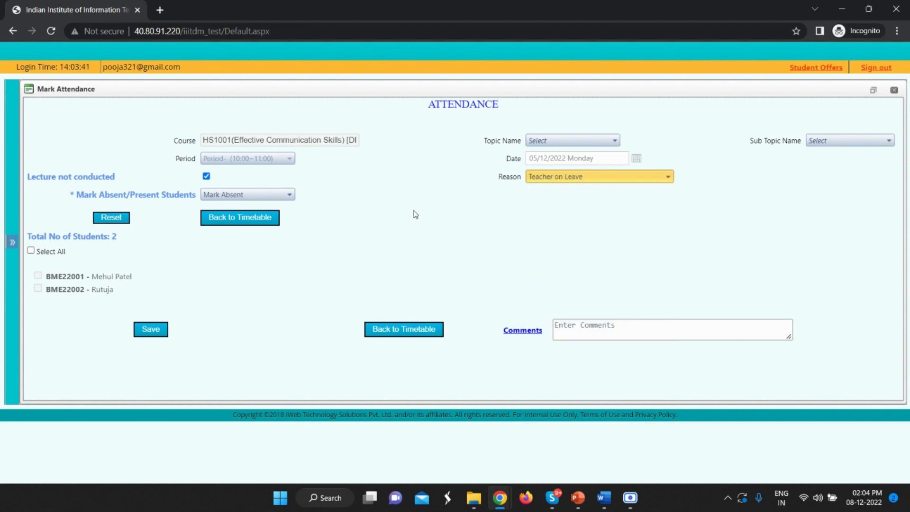
left_click(136, 331)
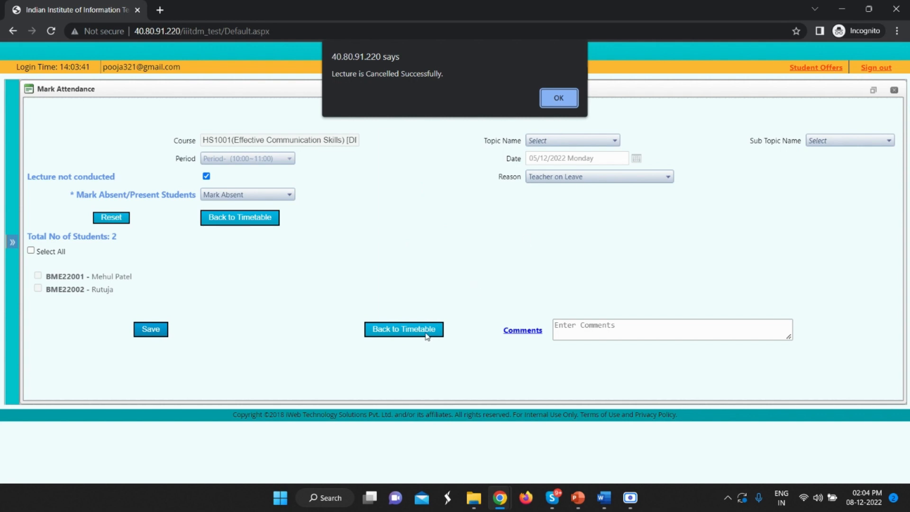
left_click(552, 110)
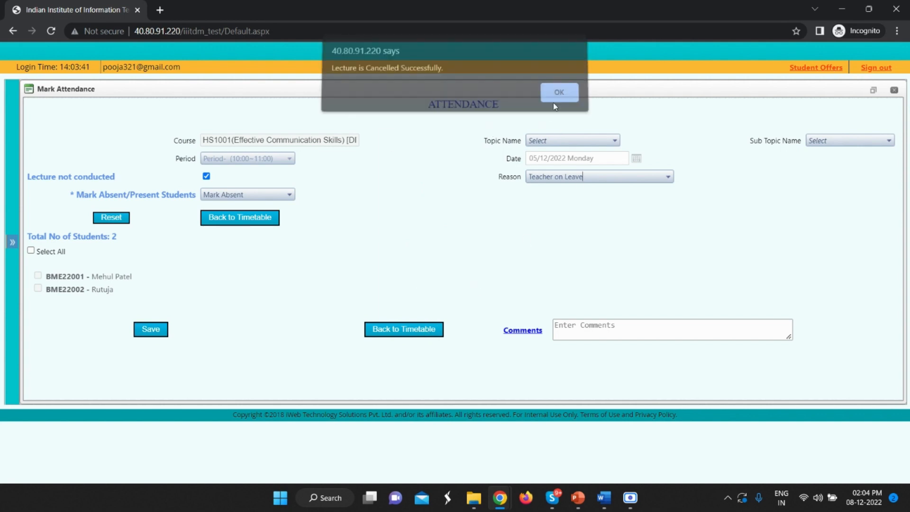
left_click(407, 330)
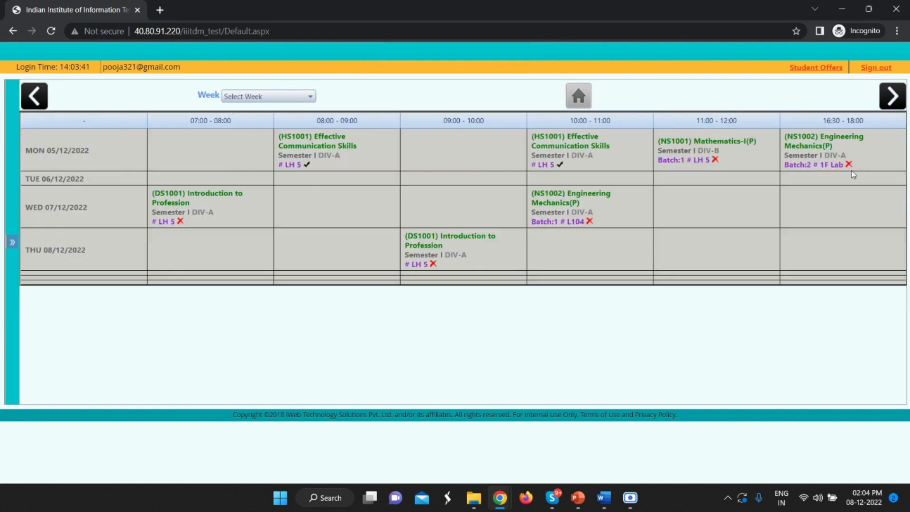
Mark all students present for Monday's 16:30-18:00 (NS1002) Engineering Mechanics practical in Mark Present mode, save, and return to the timetable.
left_click(841, 148)
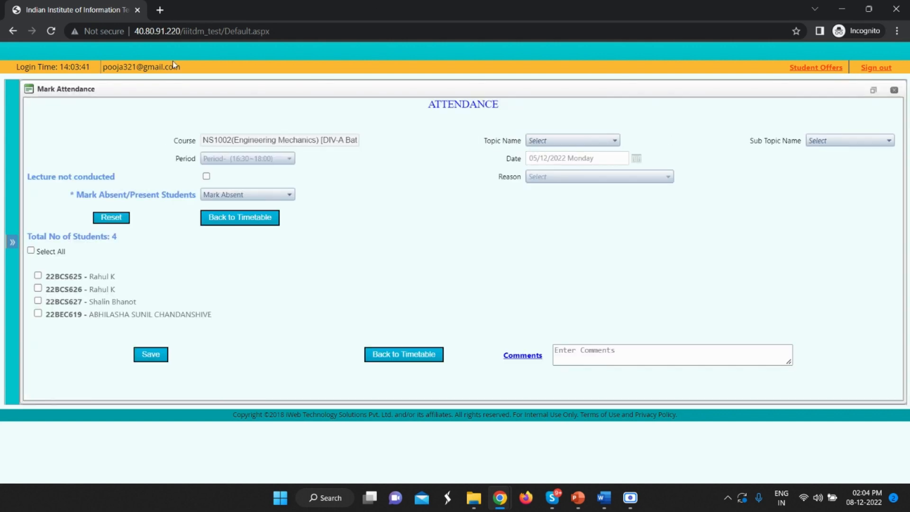
left_click(241, 193)
left_click(242, 218)
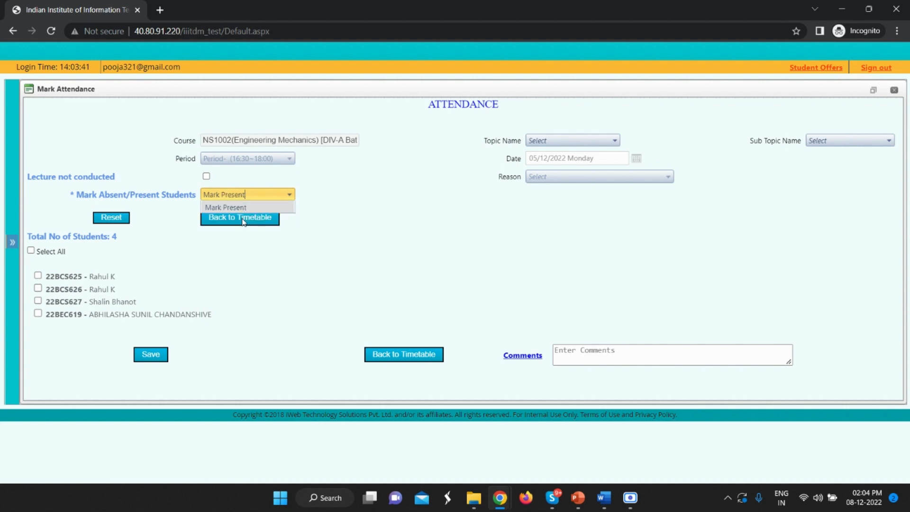
left_click(31, 250)
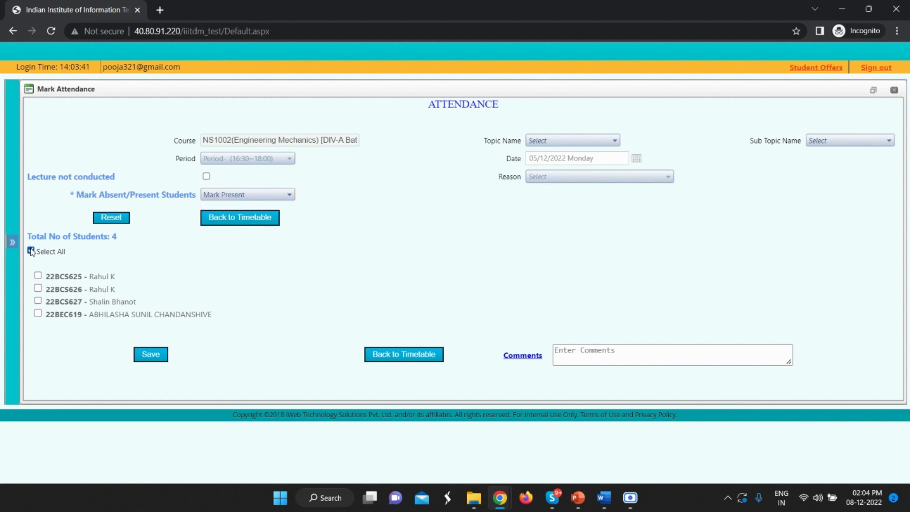
left_click(157, 356)
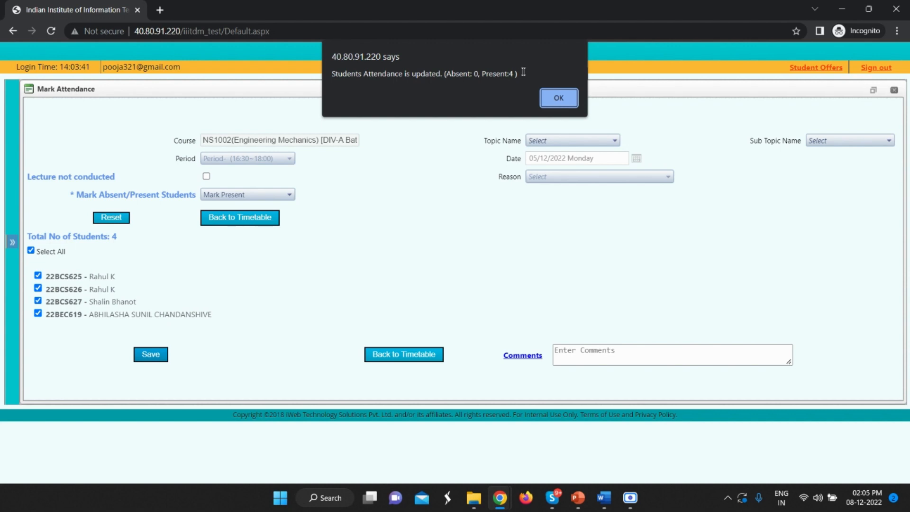
left_click(557, 99)
left_click(410, 360)
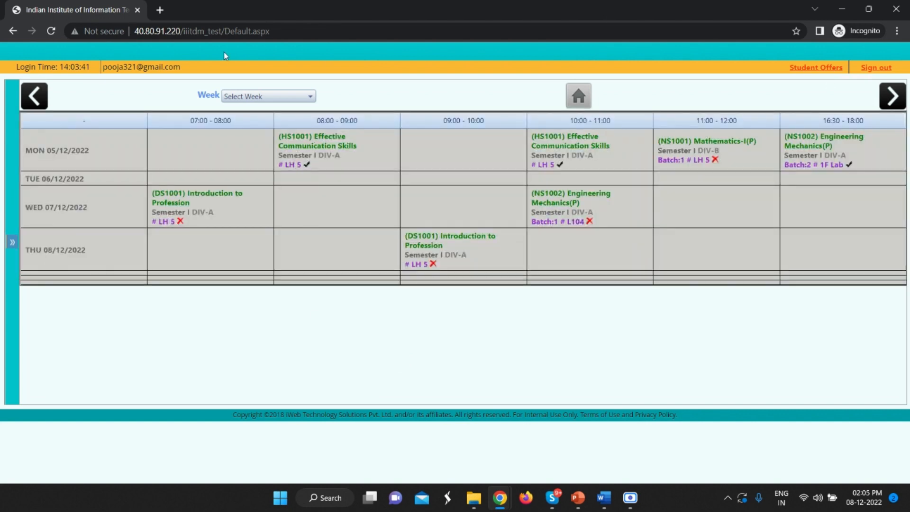
In Monday's 08:00-09:00 (HS1001) attendance, mark the eighth- to tenth-last students absent, clear the second- and third-last, and save.
left_click(363, 154)
scroll(96, 201, "down", 10)
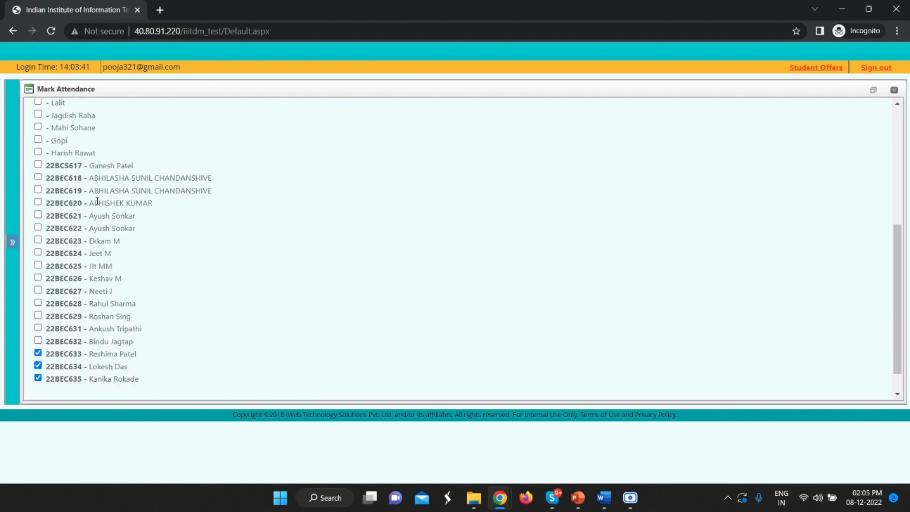
left_click(38, 265)
left_click(38, 279)
left_click(38, 353)
left_click(38, 366)
scroll(304, 301, "down", 1)
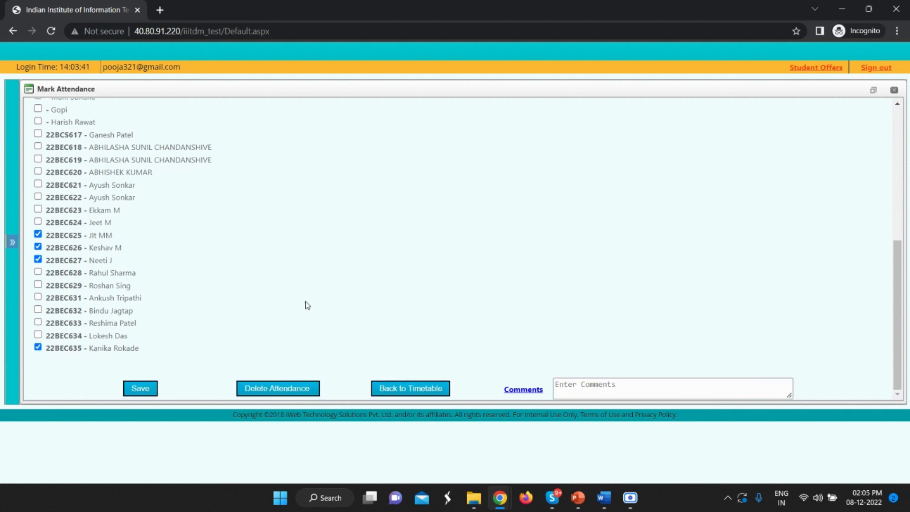
left_click(141, 393)
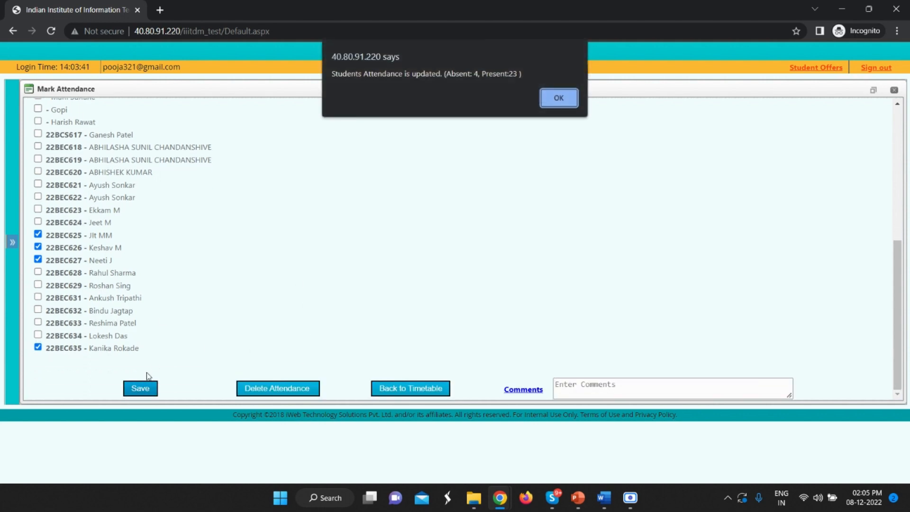
left_click(558, 98)
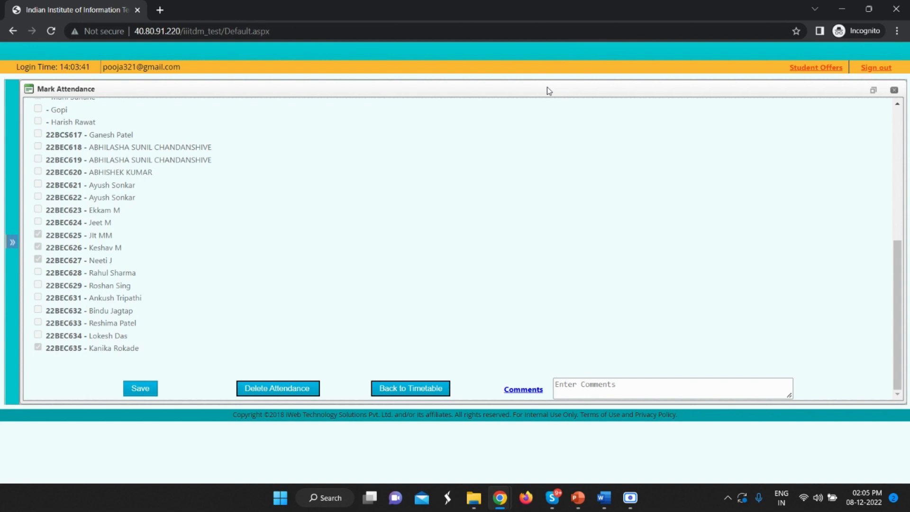
left_click(415, 391)
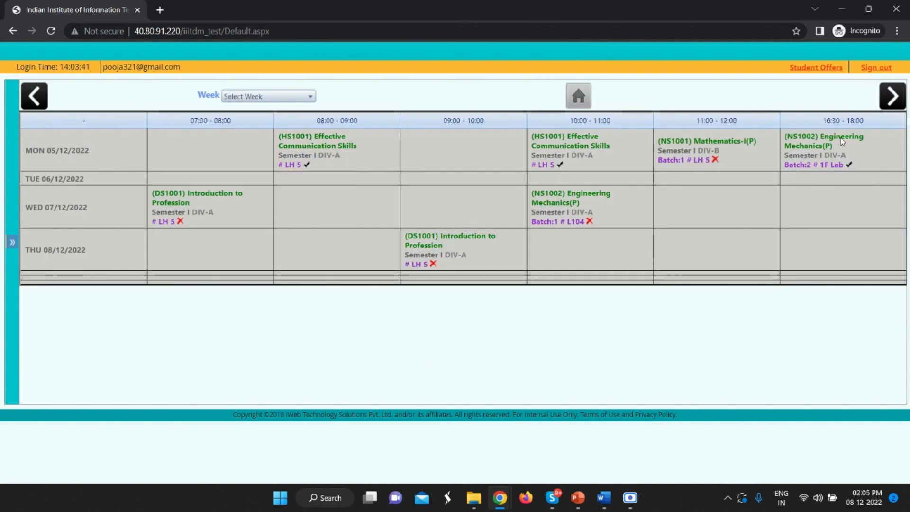
Delete the saved attendance of Monday's 16:30-18:00 (NS1002) Engineering Mechanics practical for Batch 2.
left_click(841, 137)
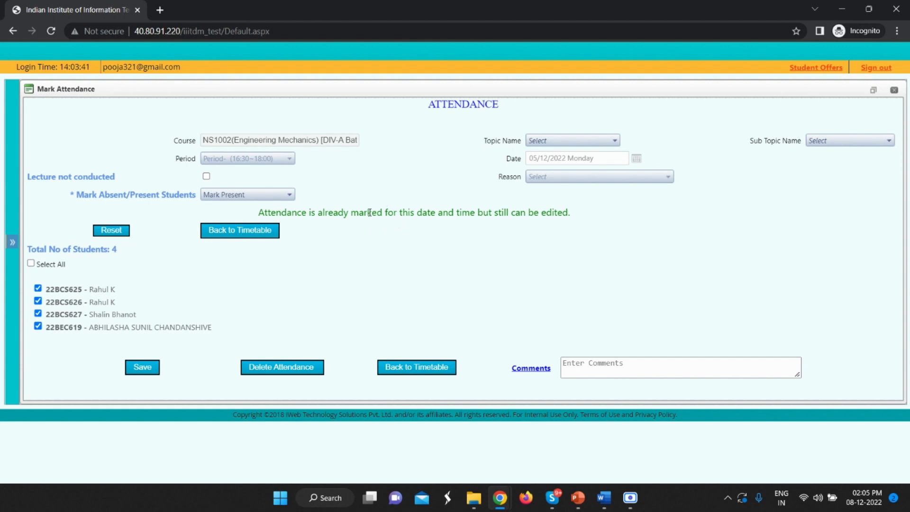
left_click(291, 369)
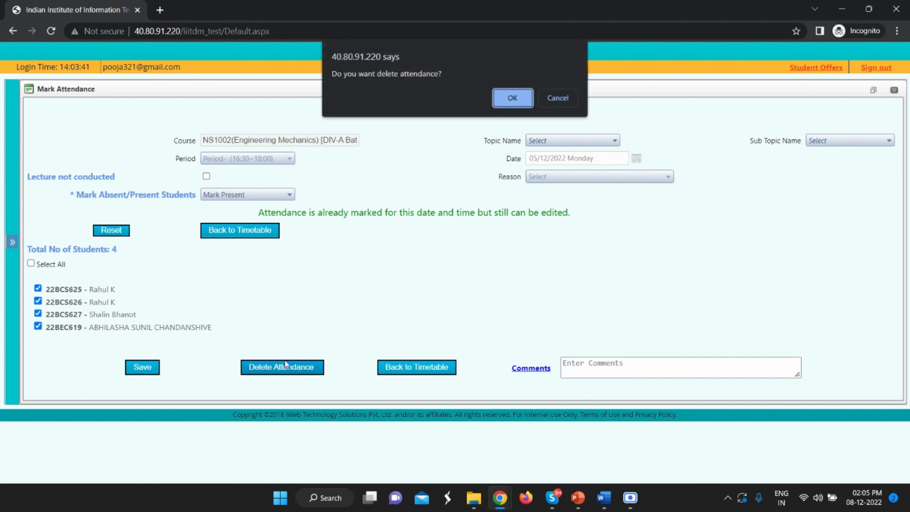
left_click(508, 101)
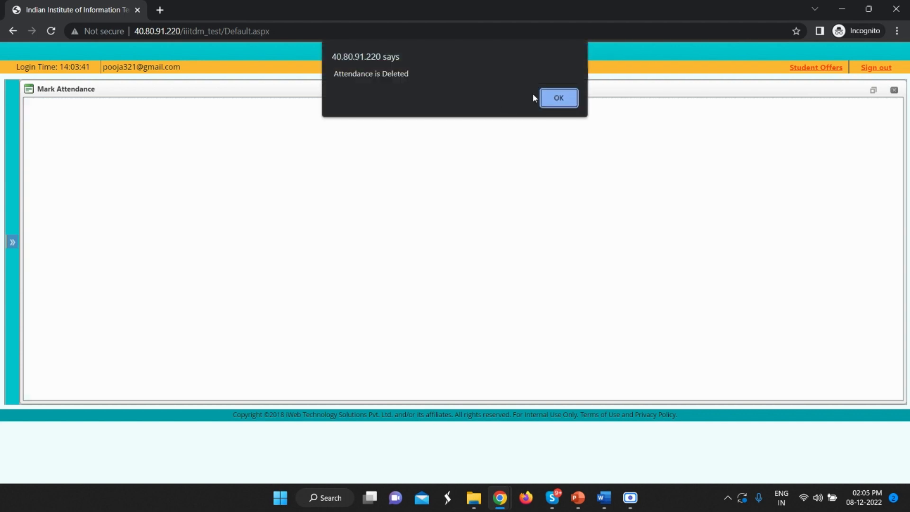
left_click(562, 98)
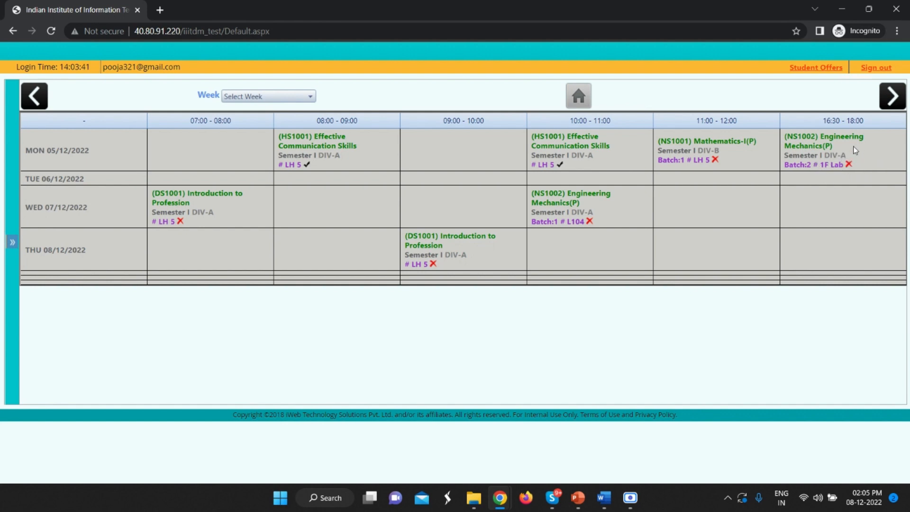
Sign out of the faculty account, sign in with the prefilled administrator account, and open the TimeTable Report from the attendance reports.
left_click(875, 68)
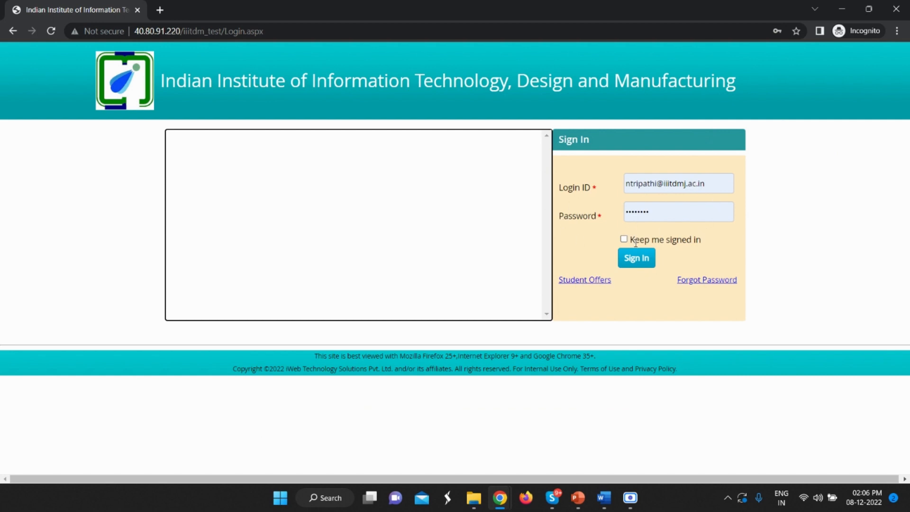
left_click(636, 258)
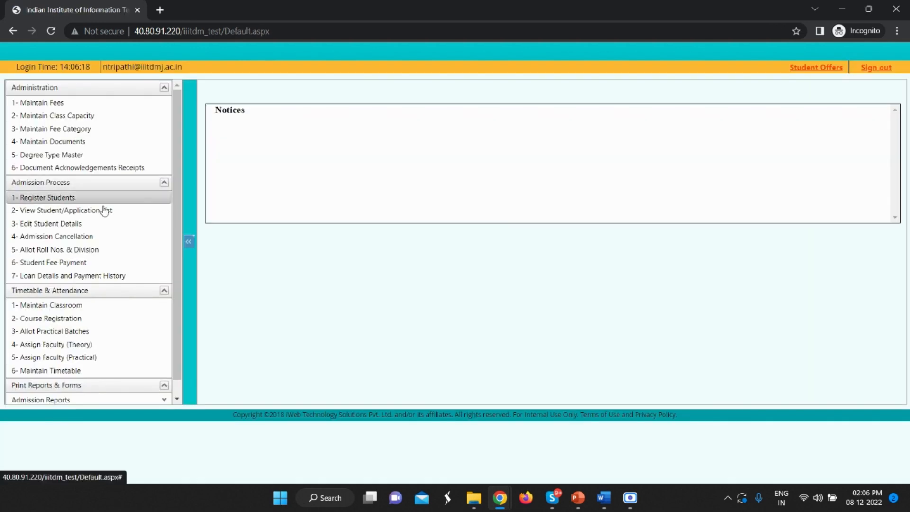
scroll(78, 260, "down", 1)
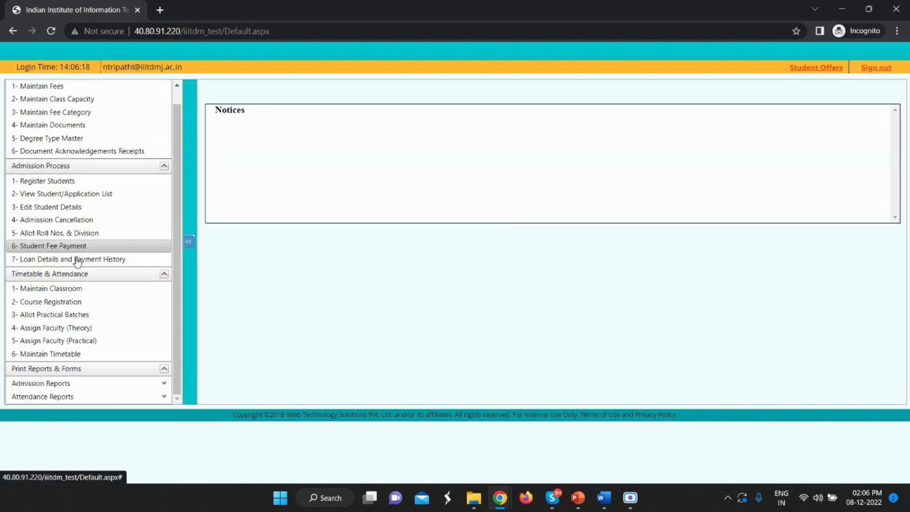
left_click(111, 396)
scroll(121, 298, "down", 3)
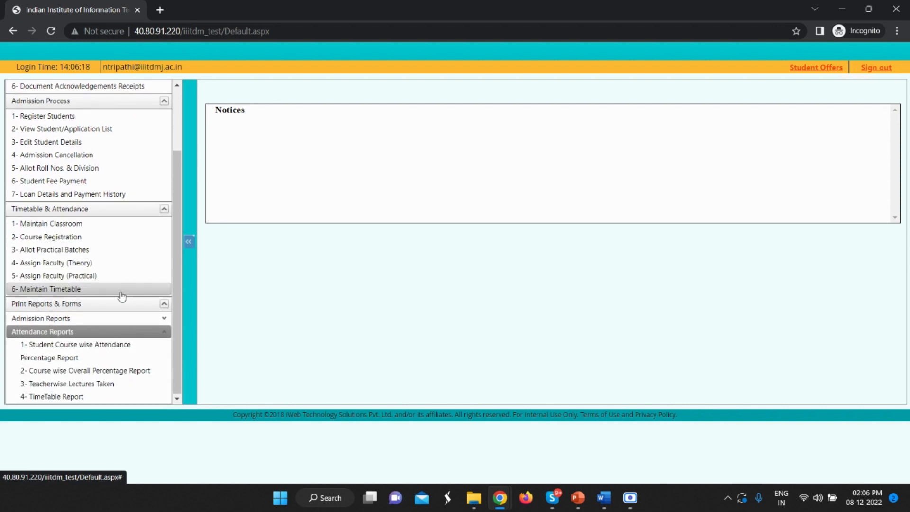
left_click(90, 400)
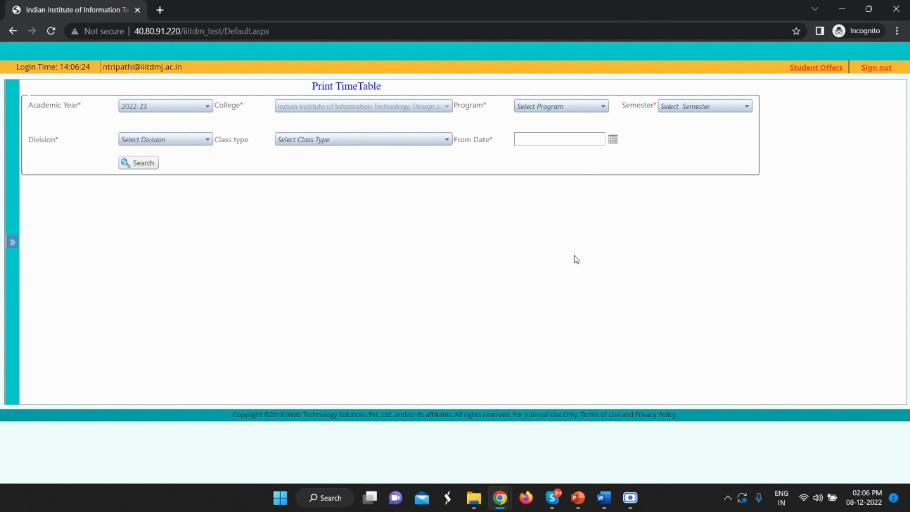
Generate the timetable report for B.Tech ECE, Semester I, Division A from 11/28/2022 with no class type chosen, and view it.
left_click(581, 103)
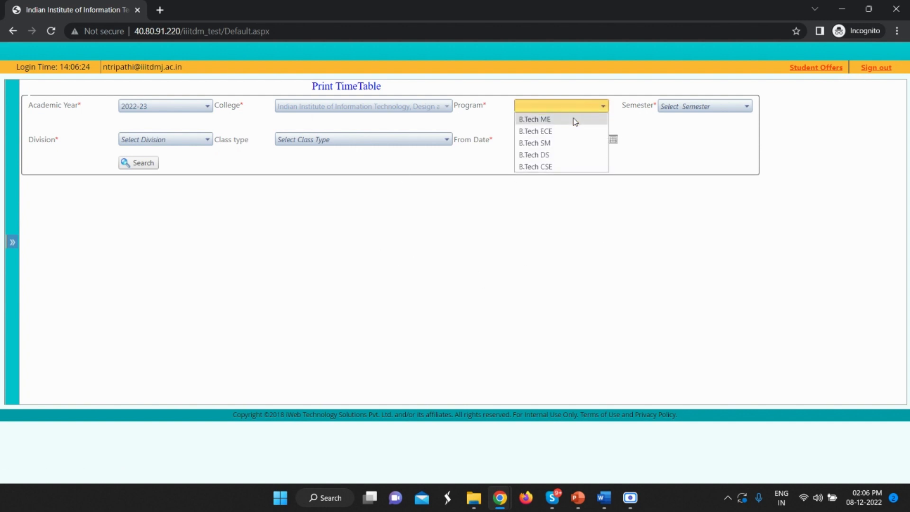
left_click(574, 131)
left_click(687, 107)
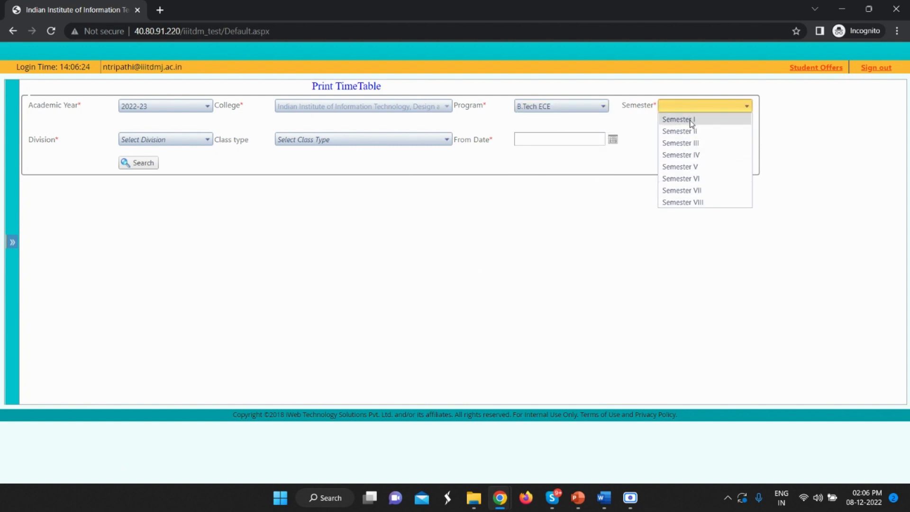
left_click(689, 117)
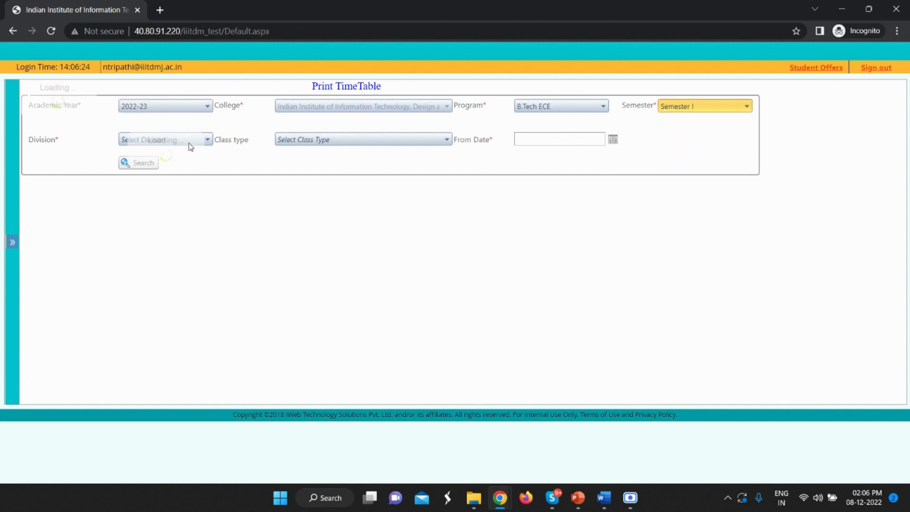
left_click(338, 143)
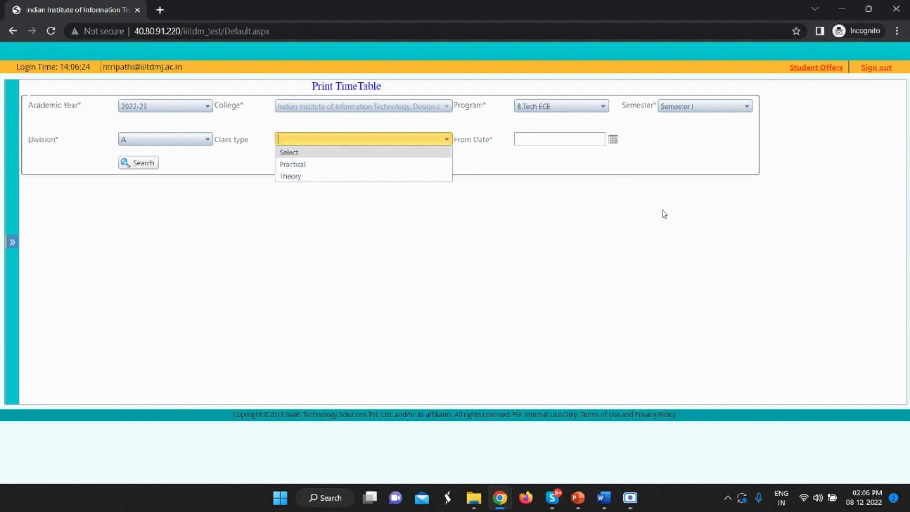
left_click(484, 172)
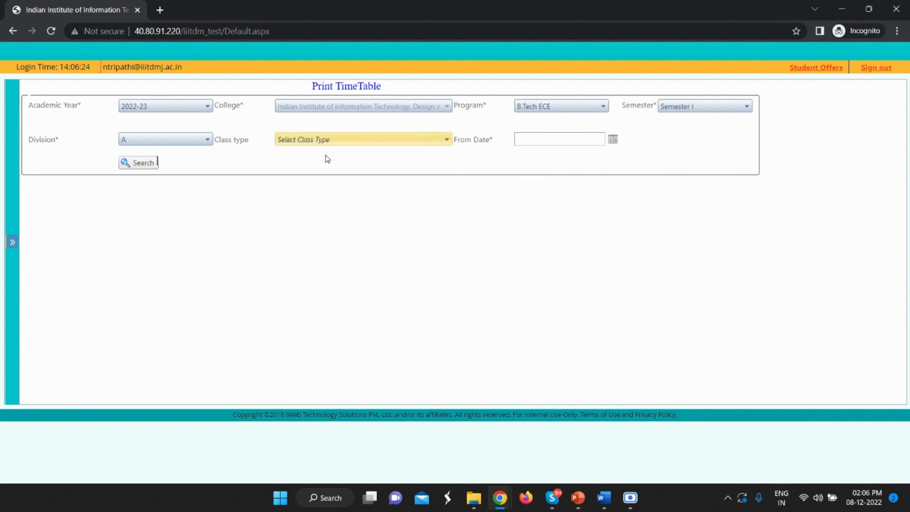
left_click(613, 140)
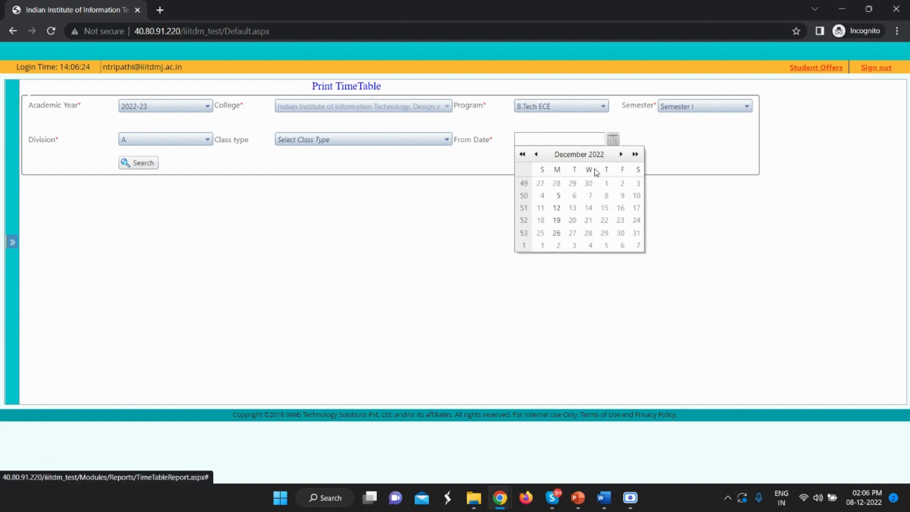
left_click(556, 183)
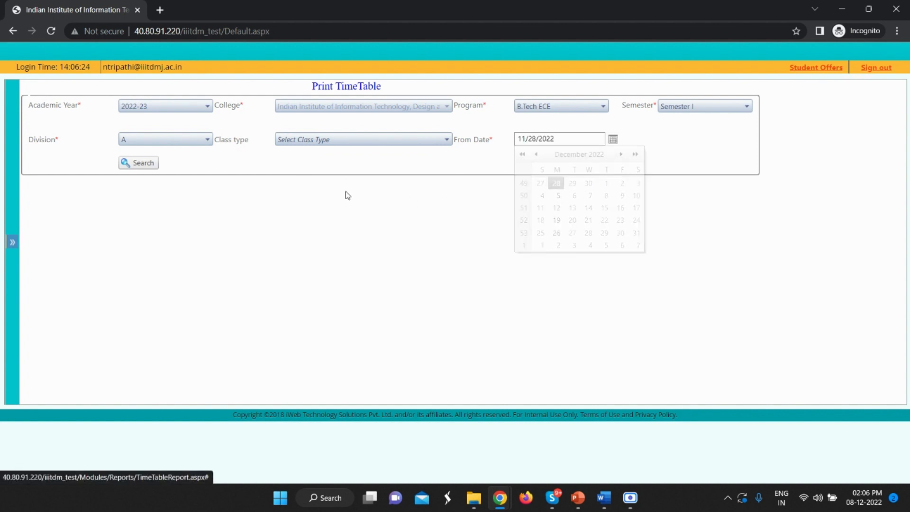
left_click(125, 164)
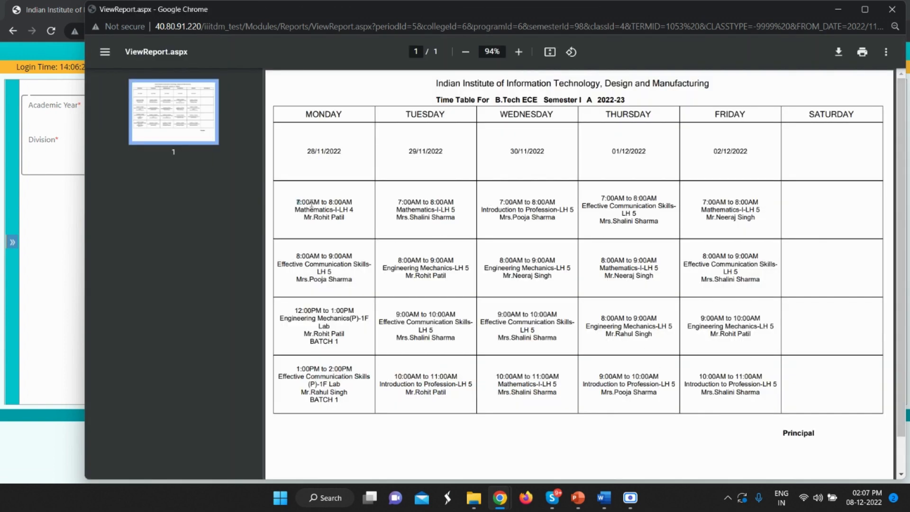
mouse_move(297, 202)
left_mouse_down()
mouse_move(355, 211)
mouse_move(294, 215)
left_mouse_up()
scroll(341, 347, "down", 1)
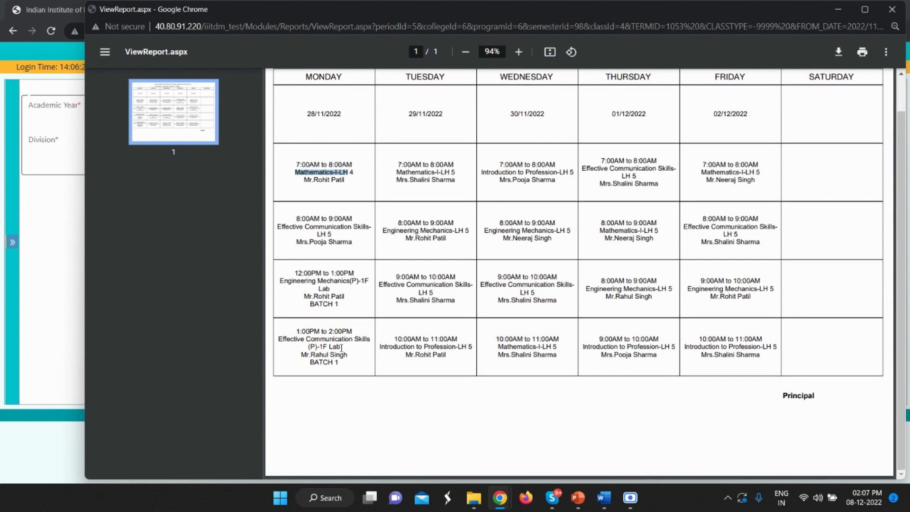
Close the timetable report and open the Student Course wise Attendance Percentage Report from the attendance reports.
left_click_drag(346, 355, 311, 362)
left_click(892, 9)
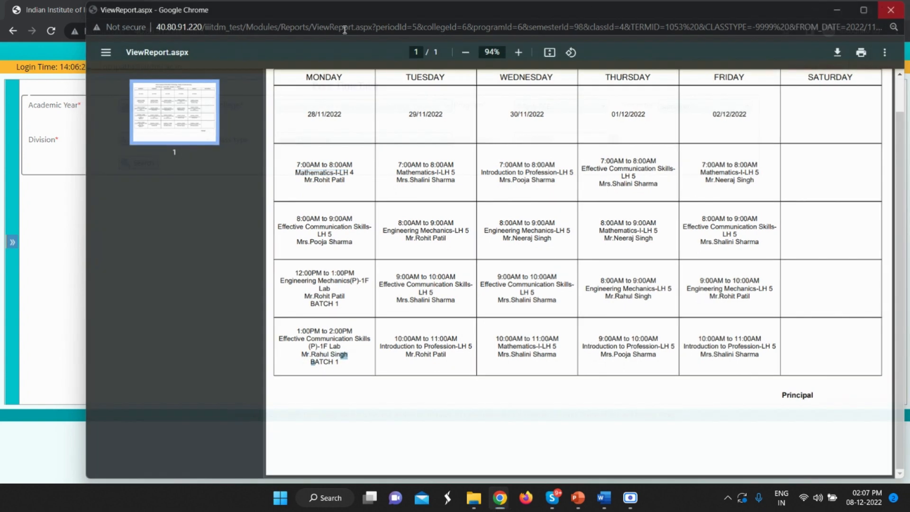
left_click(13, 243)
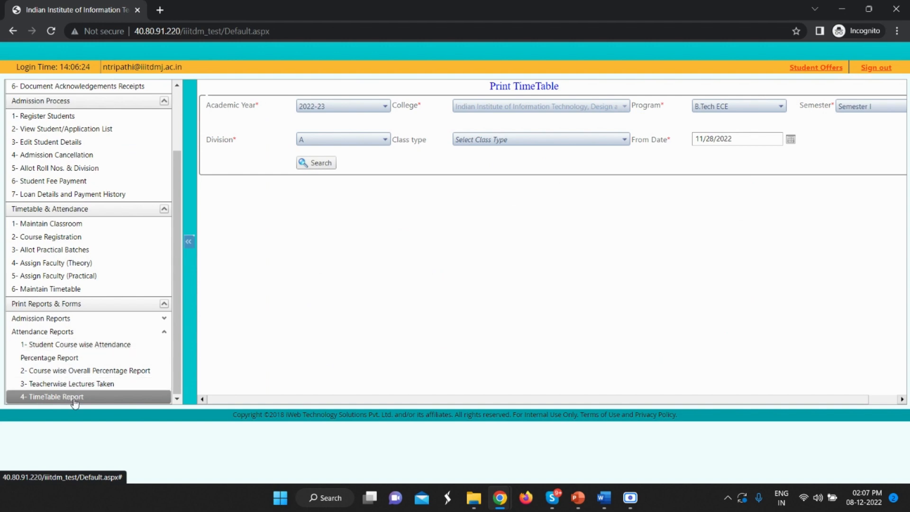
left_click(73, 345)
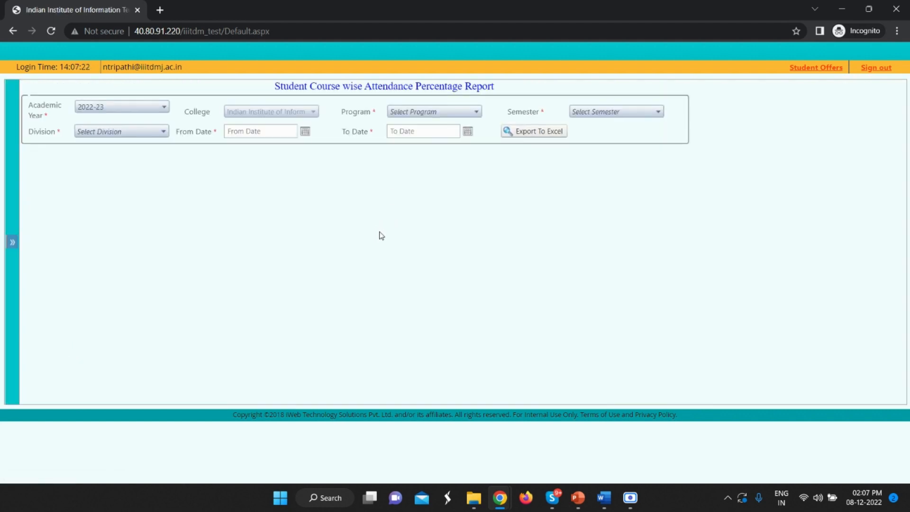
Set the attendance percentage report's program to B.Tech ECE, semester to Semester I and division to A.
left_click(406, 112)
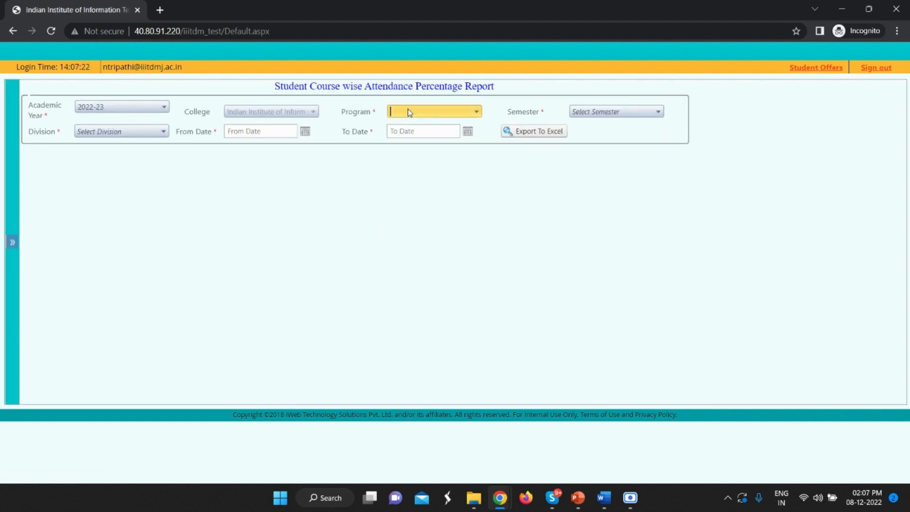
left_click(426, 136)
left_click(610, 113)
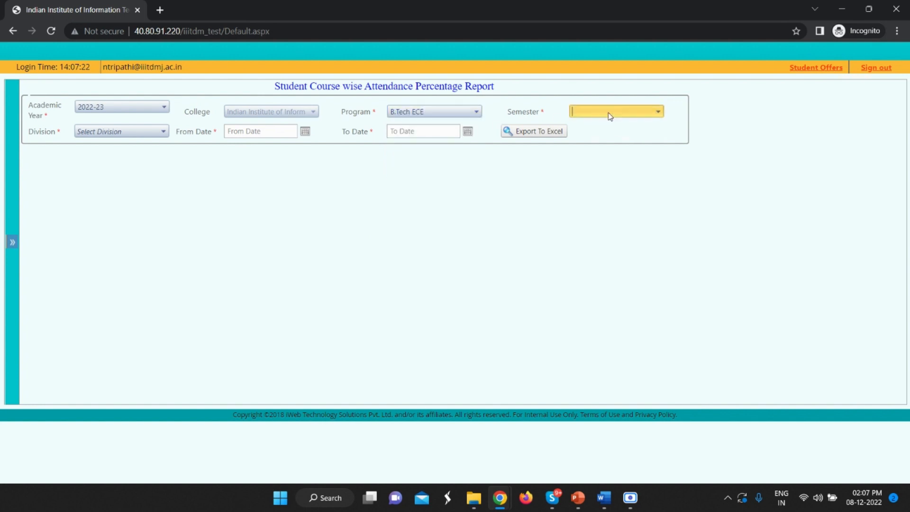
left_click(611, 127)
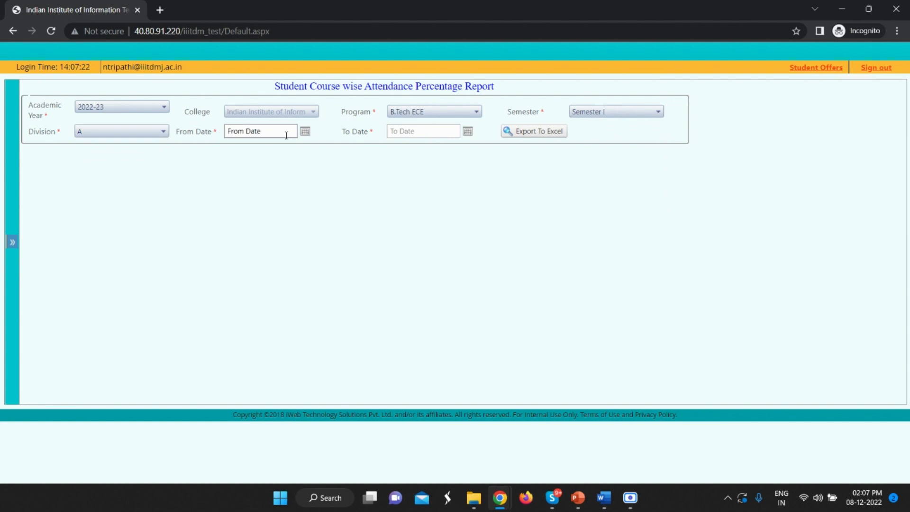
Set the report period from 01/11/2022 to 08/12/2022, export it to Excel and open the exported file despite the format mismatch.
left_click(305, 130)
left_click(247, 147)
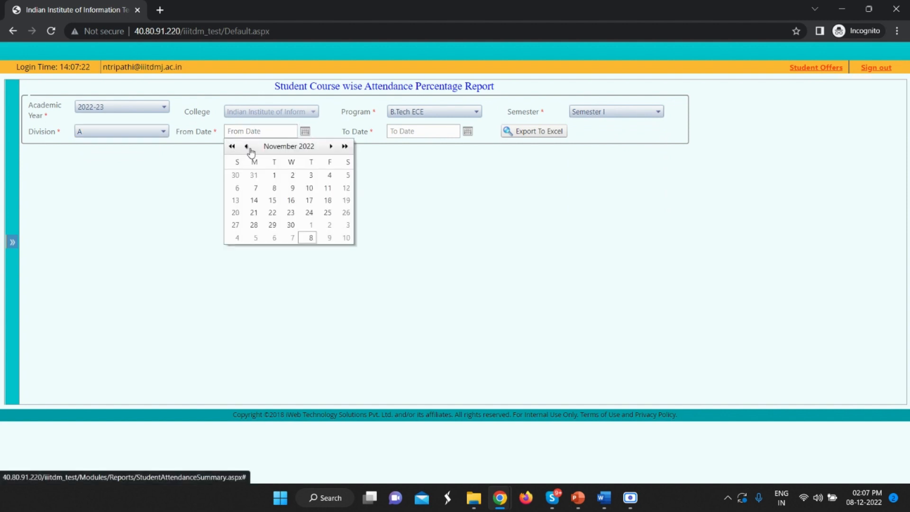
left_click(273, 176)
left_click(466, 133)
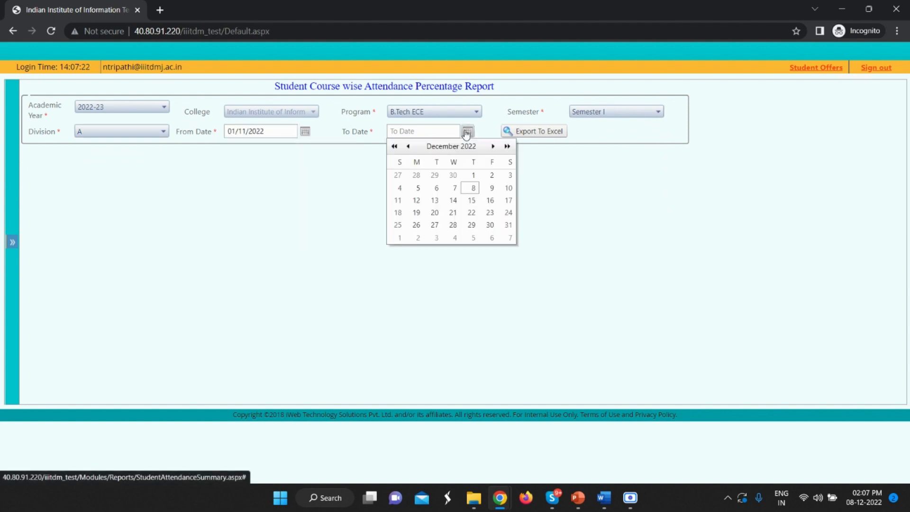
left_click(472, 187)
left_click(531, 132)
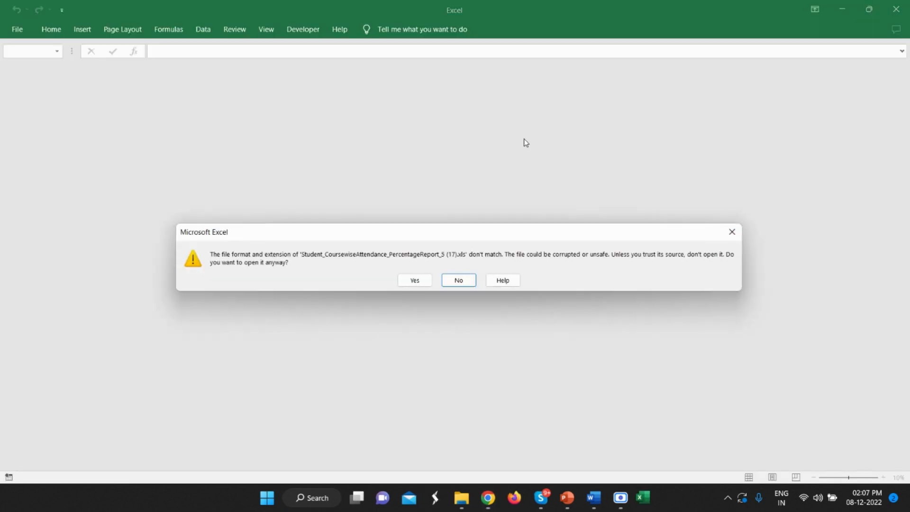
left_click(415, 279)
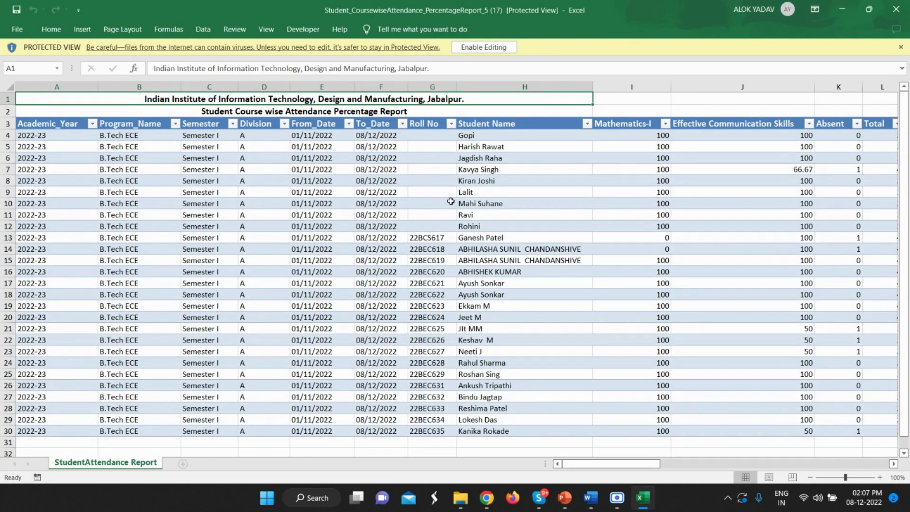
Examine the exported report's per-student Mathematics-I and Effective Communication Skills percentages, along with the Absent, Total and Aggregate columns.
scroll(512, 227, "down", 1)
scroll(524, 257, "up", 1)
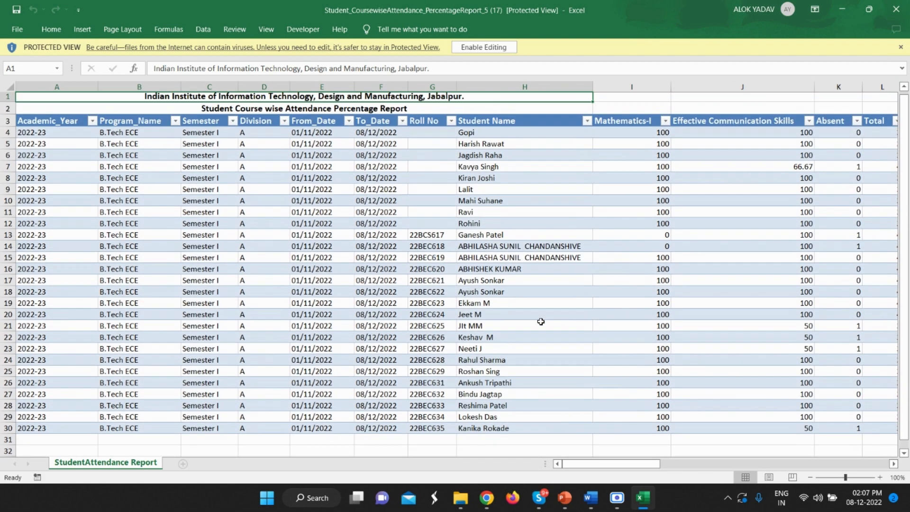
left_click_drag(601, 465, 607, 464)
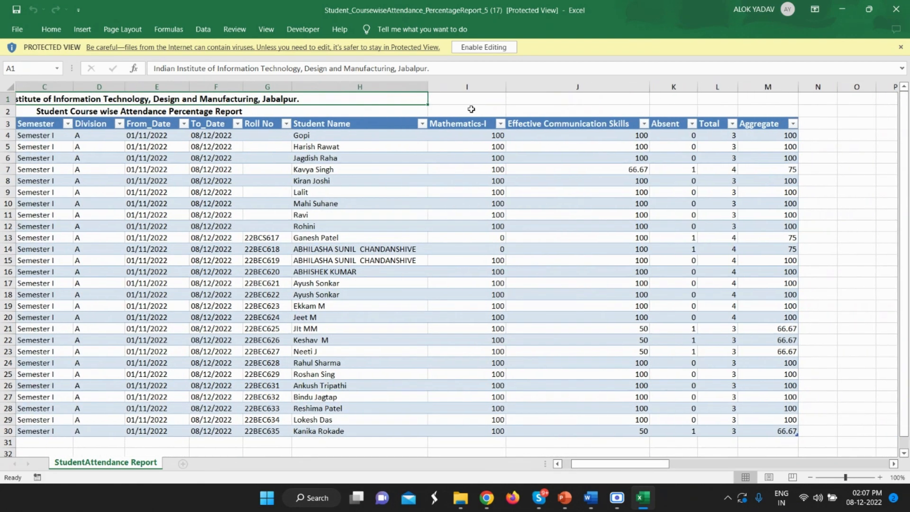
left_click(543, 124)
left_click(679, 124)
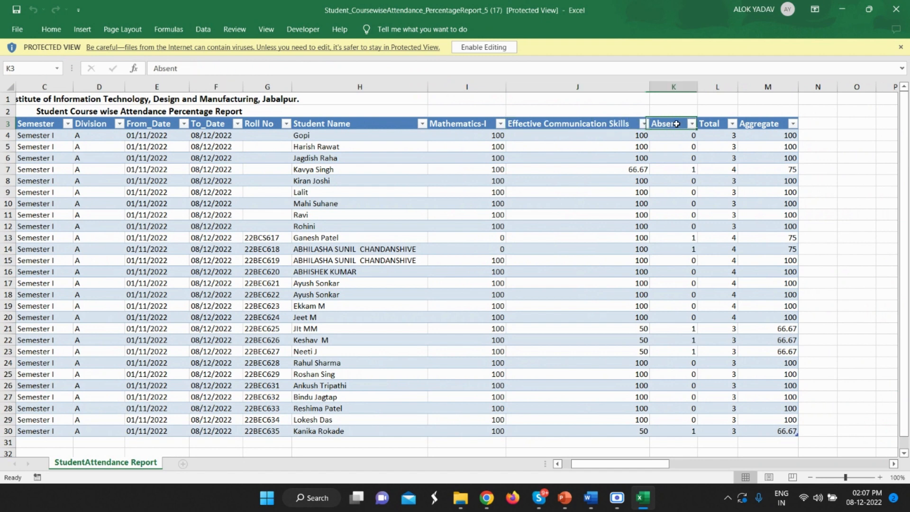
left_click(721, 123)
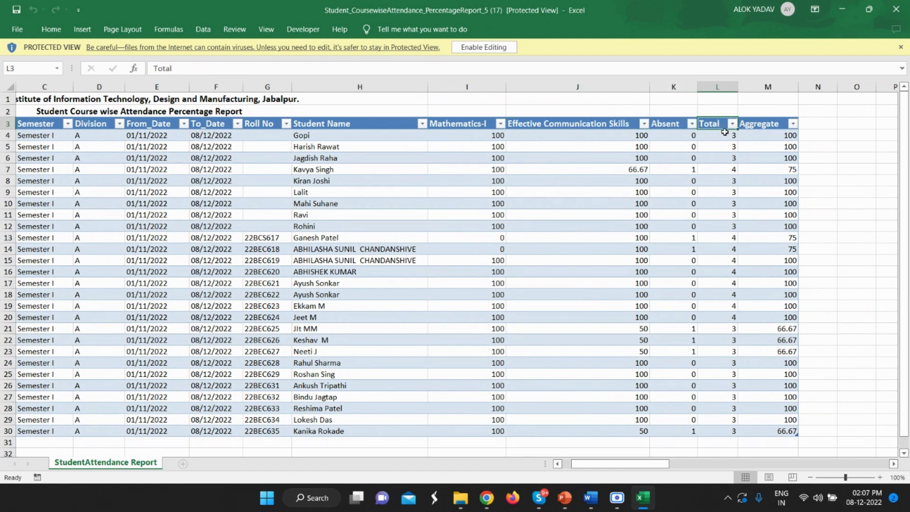
left_click(729, 136)
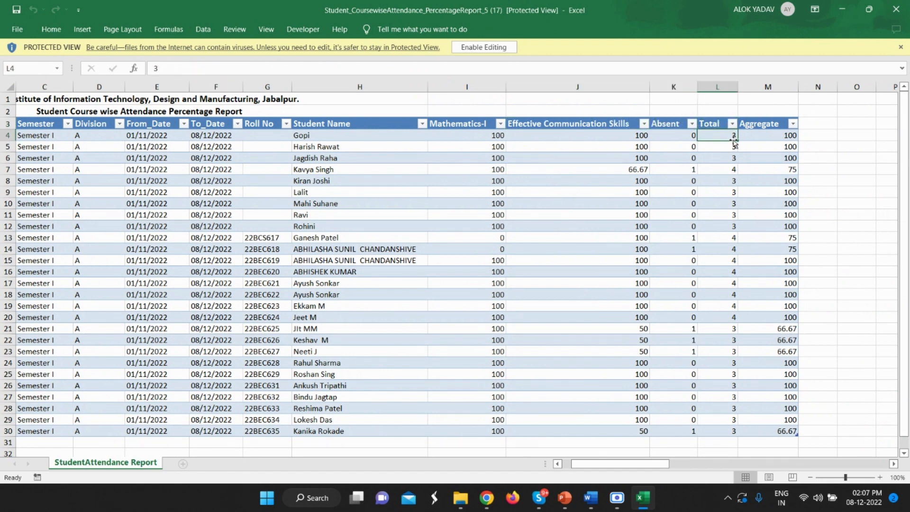
left_click(333, 134)
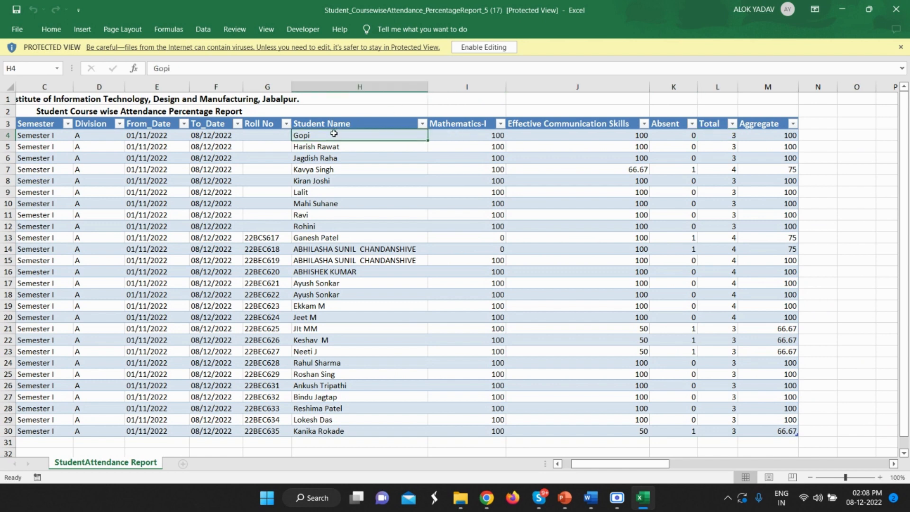
left_click(477, 124)
left_click(486, 136)
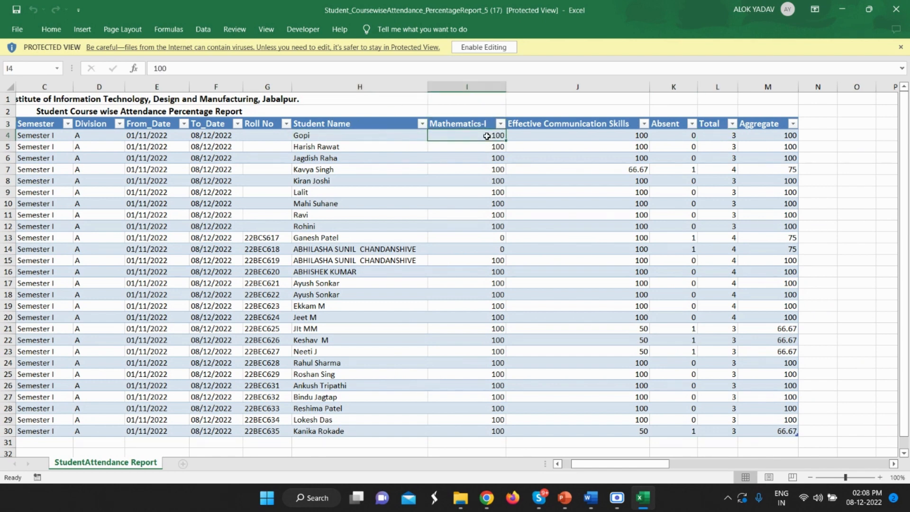
left_click(568, 138)
left_click(571, 128)
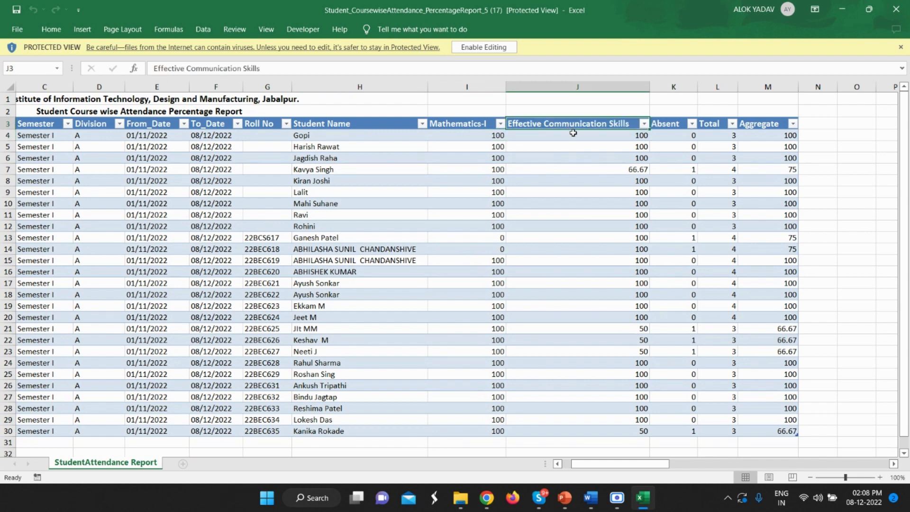
left_click(573, 134)
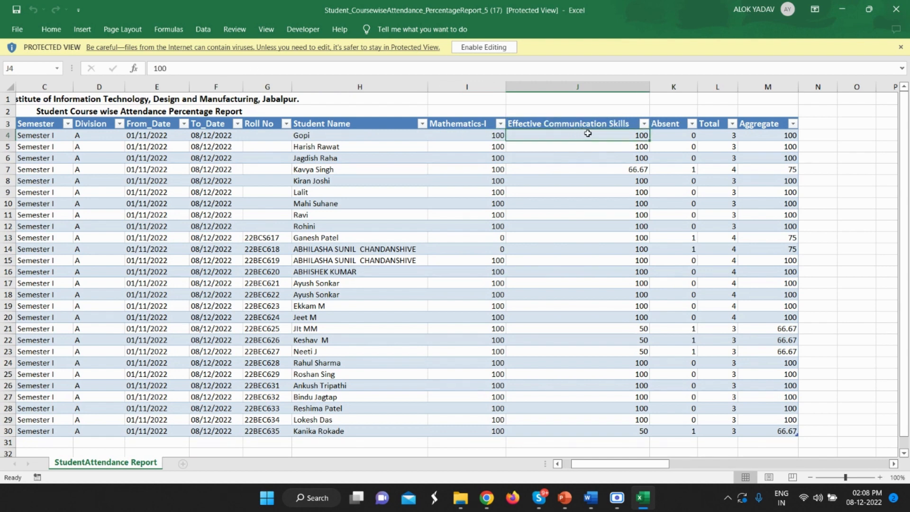
scroll(843, 147, "down", 1)
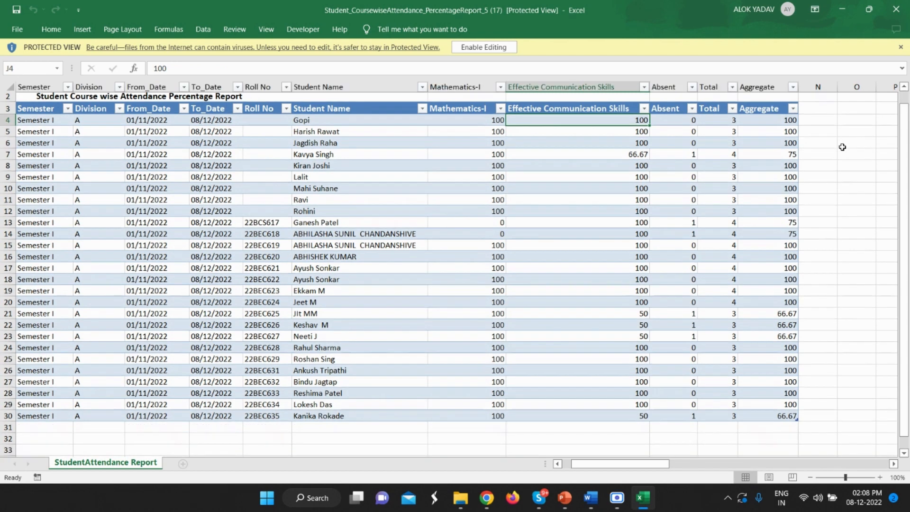
scroll(201, 255, "up", 1)
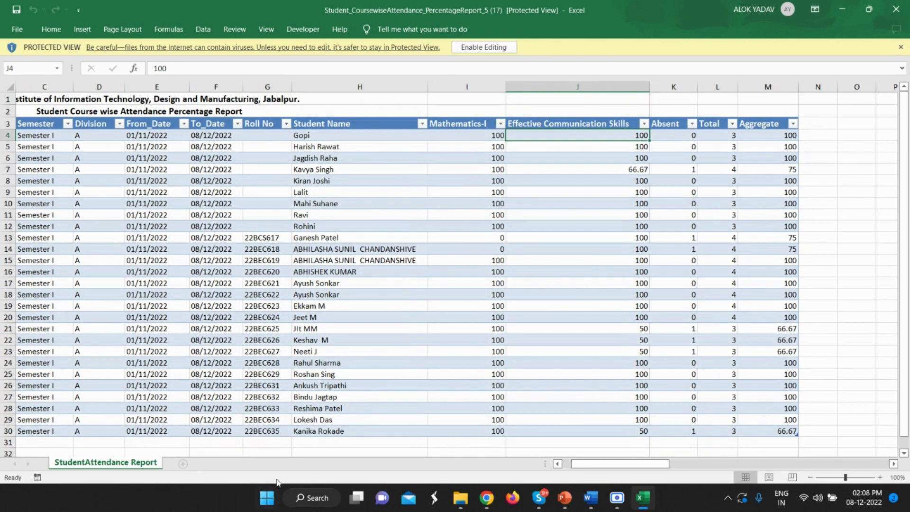
Switch back to the institute's site in the Chrome incognito window and open the Course wise Overall Percentage Report.
mouse_move(473, 494)
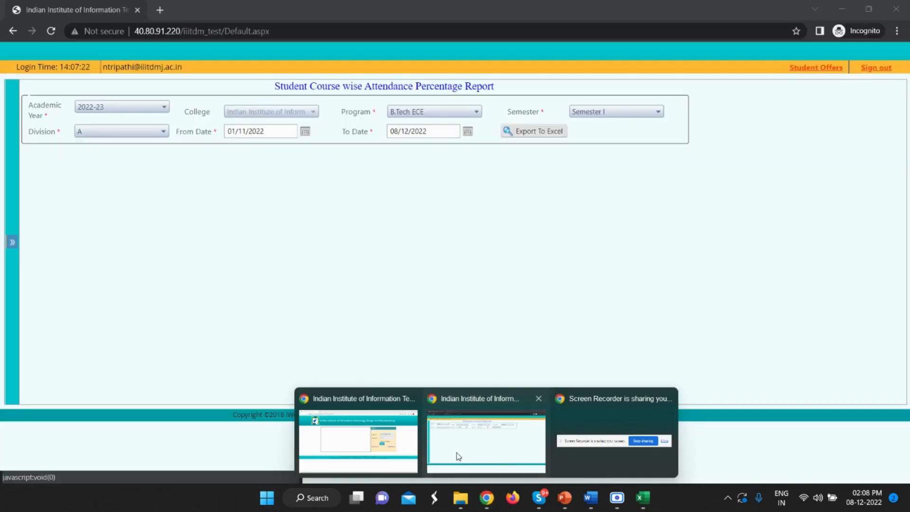
left_click(457, 457)
left_click(10, 243)
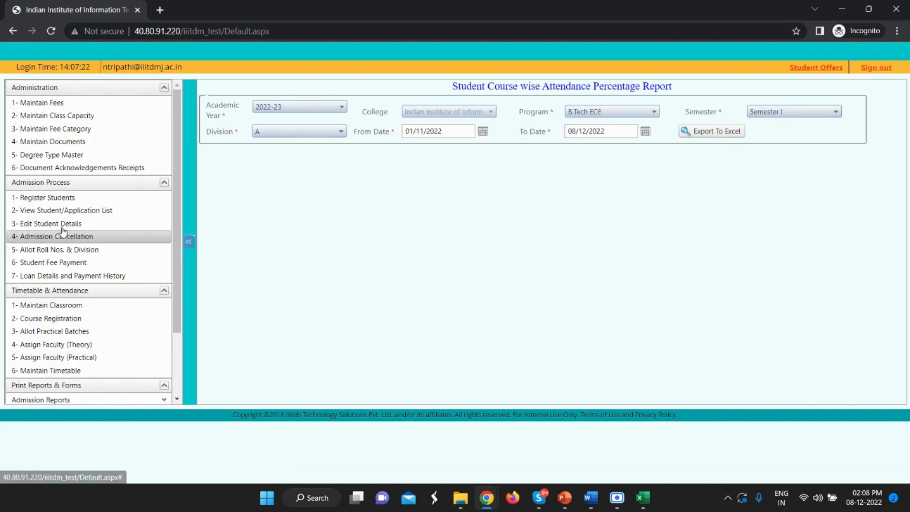
scroll(114, 322, "down", 3)
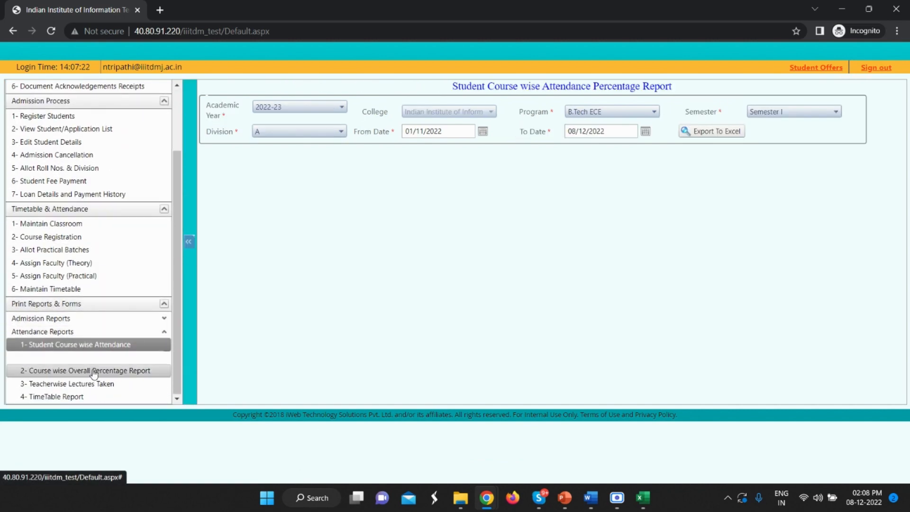
left_click(99, 371)
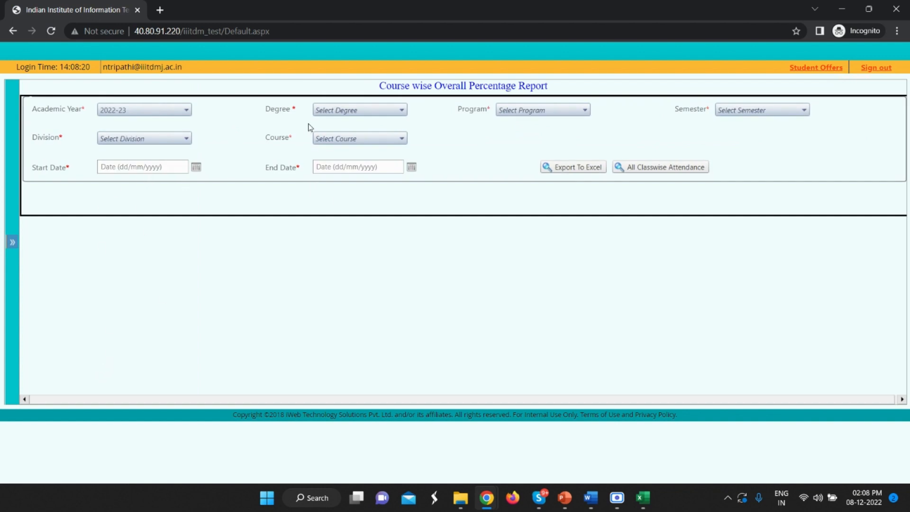
Filter the course-wise report by degree GRADUATE, program B.Tech ECE, Semester I, Division A and course Mathematics-I (NS1001).
left_click(347, 112)
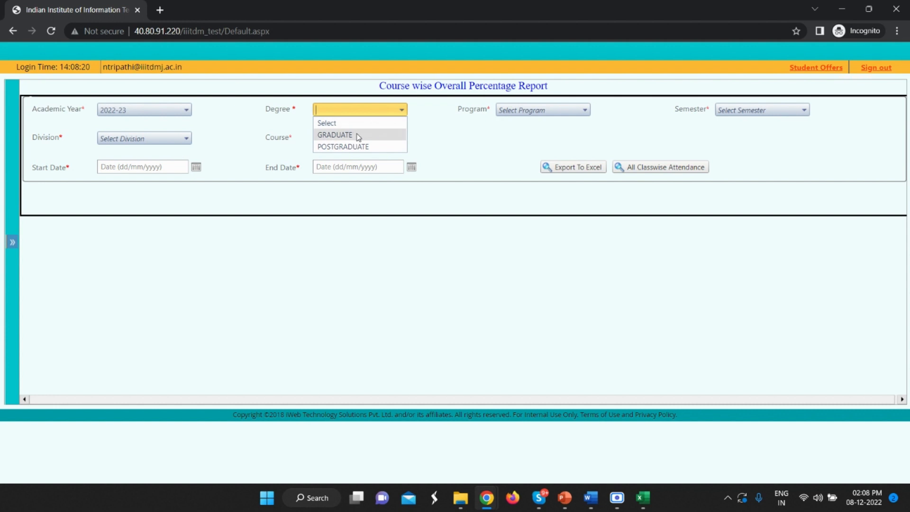
left_click(357, 134)
left_click(524, 110)
left_click(536, 132)
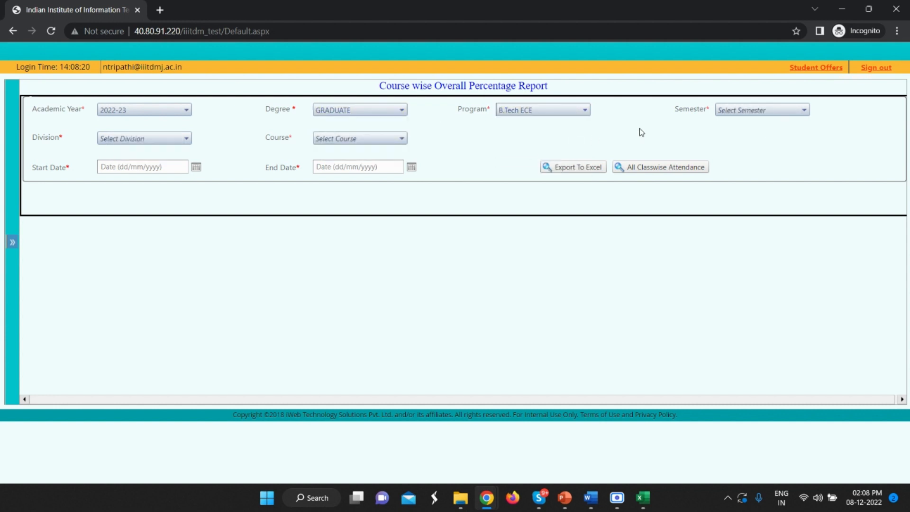
left_click(730, 116)
left_click(744, 120)
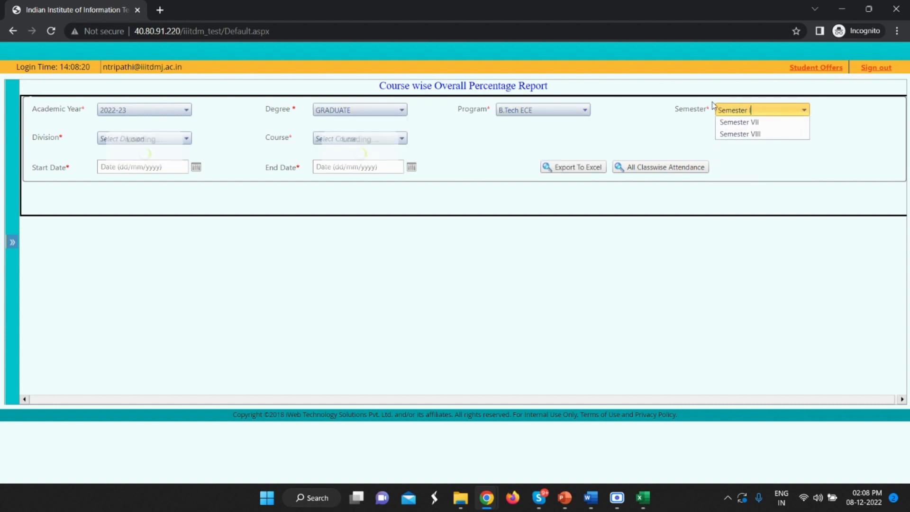
left_click(160, 138)
left_click(152, 151)
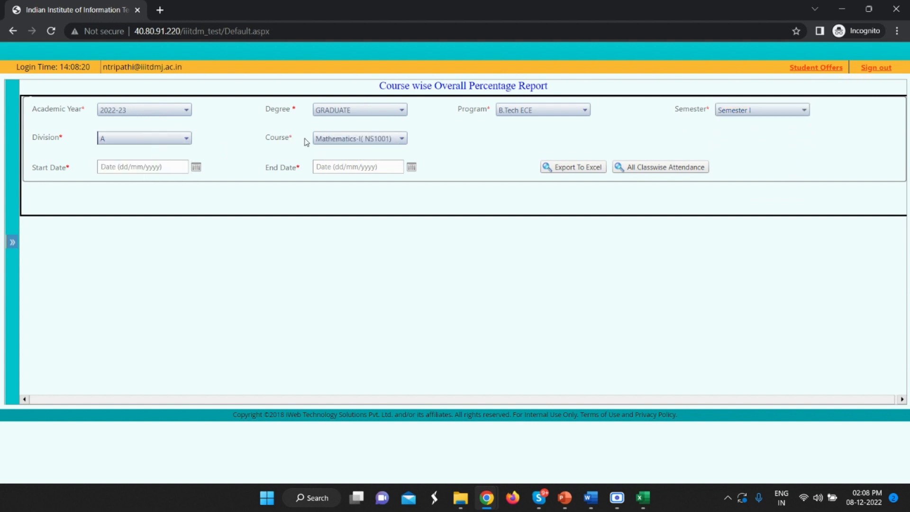
left_click(342, 140)
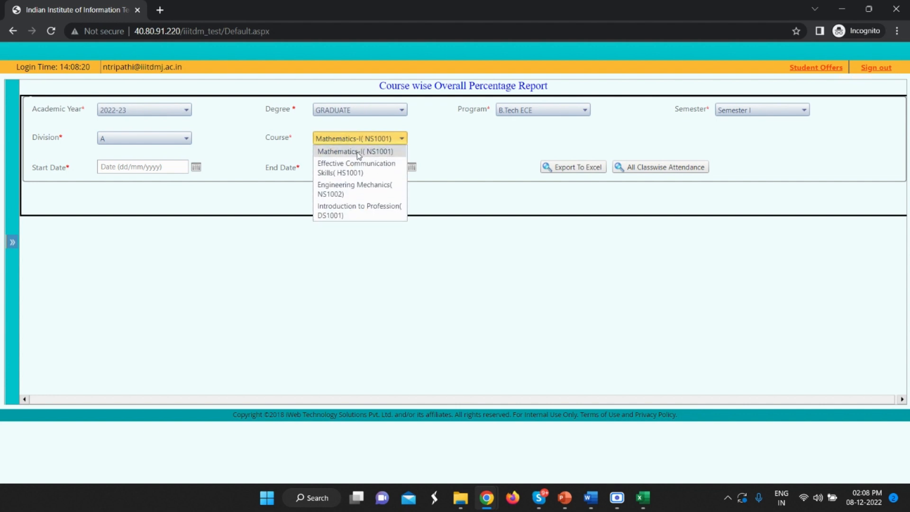
left_click(359, 153)
Set the course-wise report's dates from 01/06/2022 to 08/12/2022, export it to Excel and open the file despite the format mismatch.
left_click(196, 168)
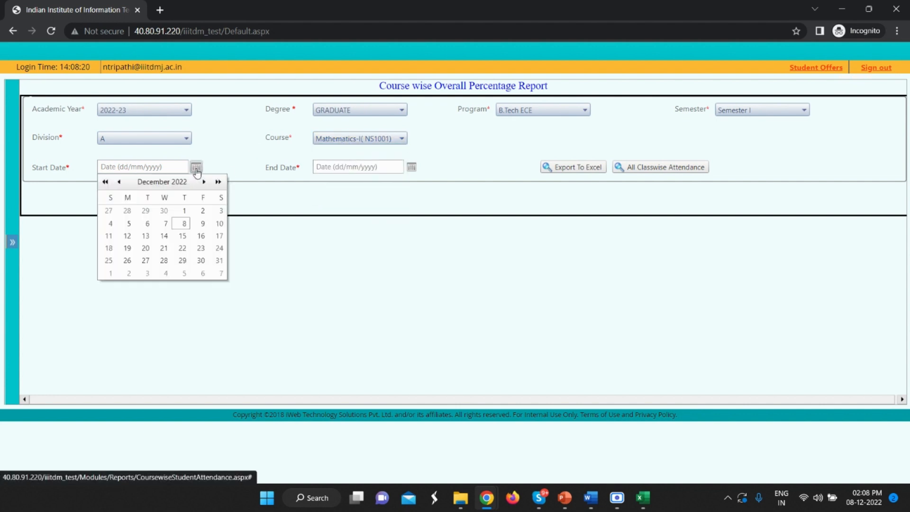
left_click(105, 182)
left_click(162, 210)
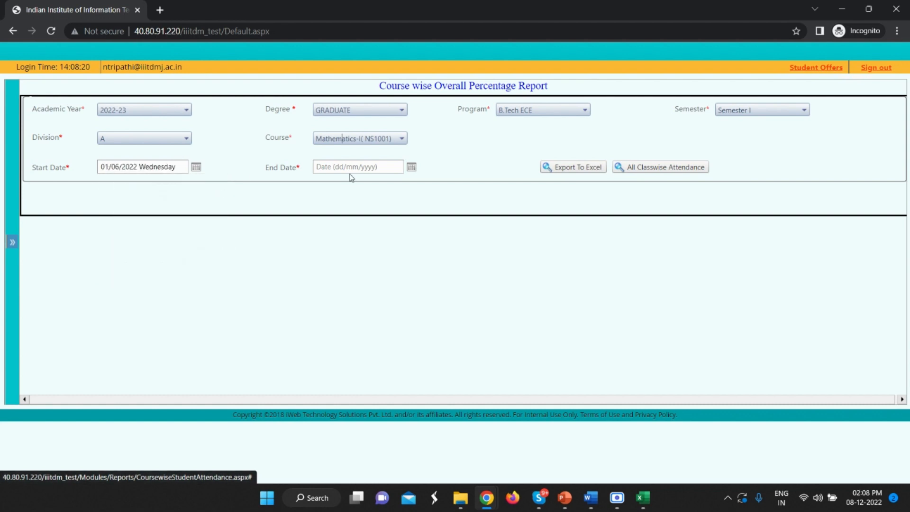
left_click(411, 167)
left_click(399, 224)
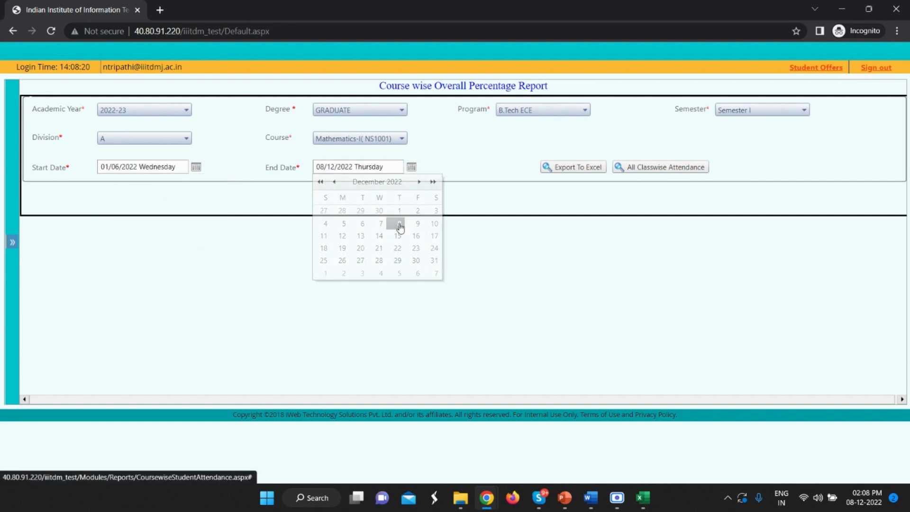
left_click(566, 168)
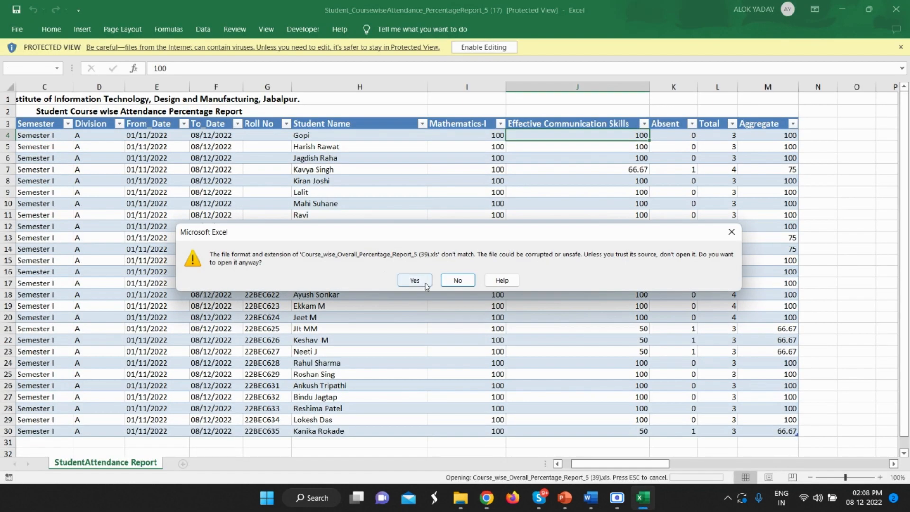
left_click(411, 282)
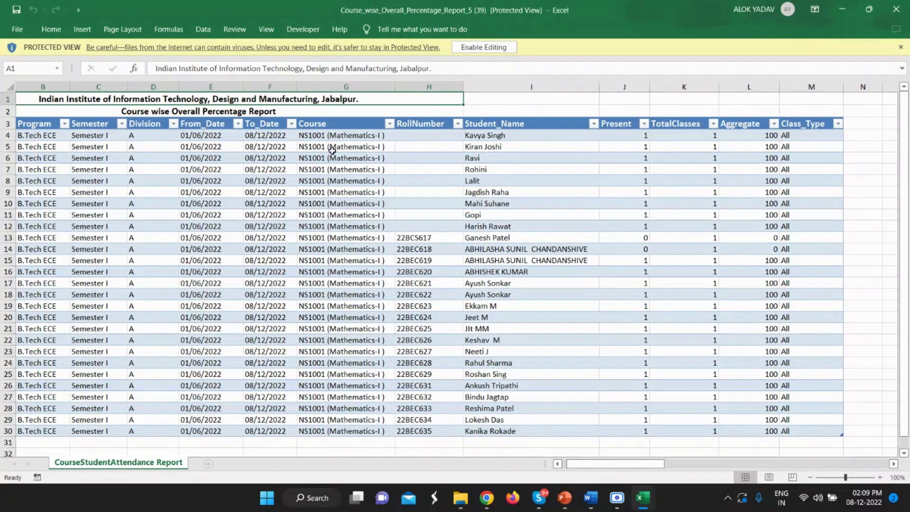
Examine the exported Mathematics-I report's Course, Student_Name, Present, TotalClasses and Aggregate columns for all listed students.
left_click(356, 137)
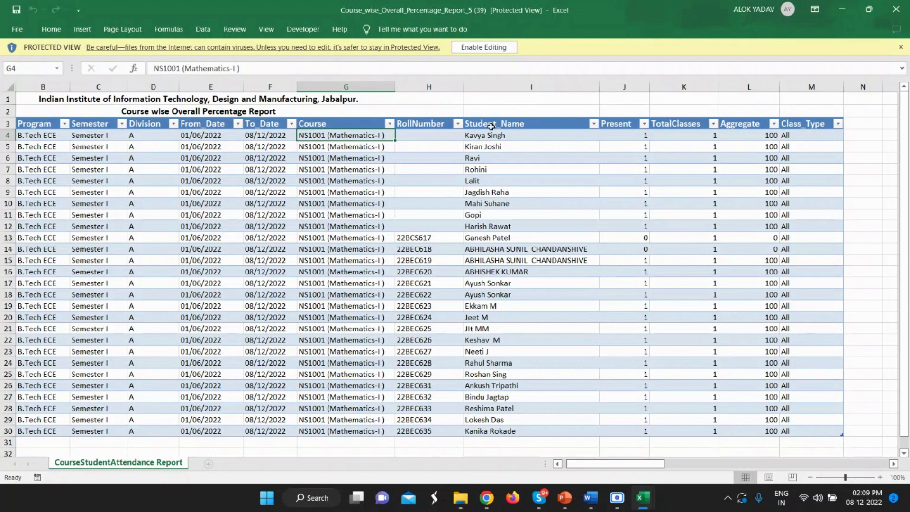
left_click(691, 127)
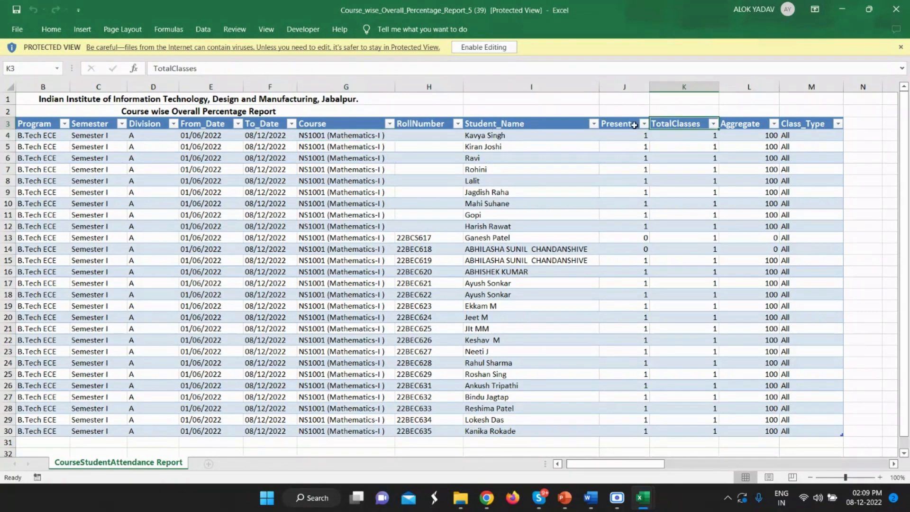
left_click(633, 125)
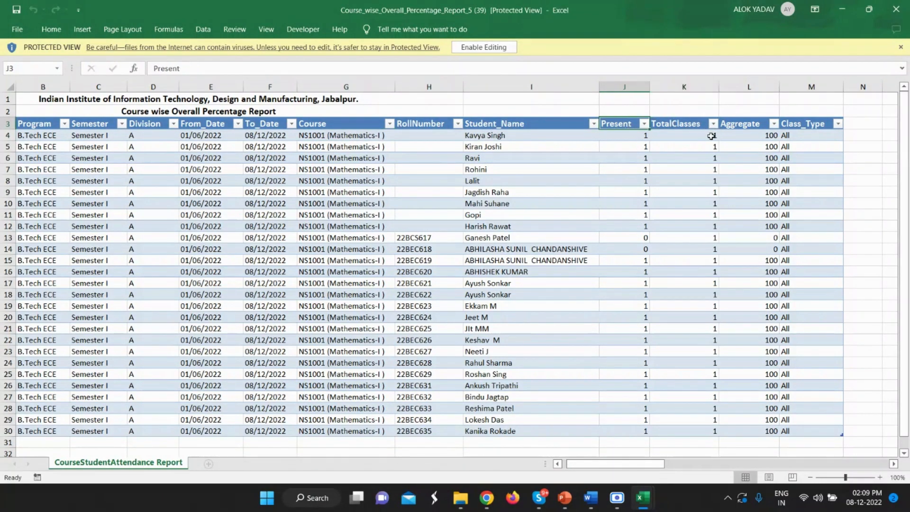
left_click(711, 136)
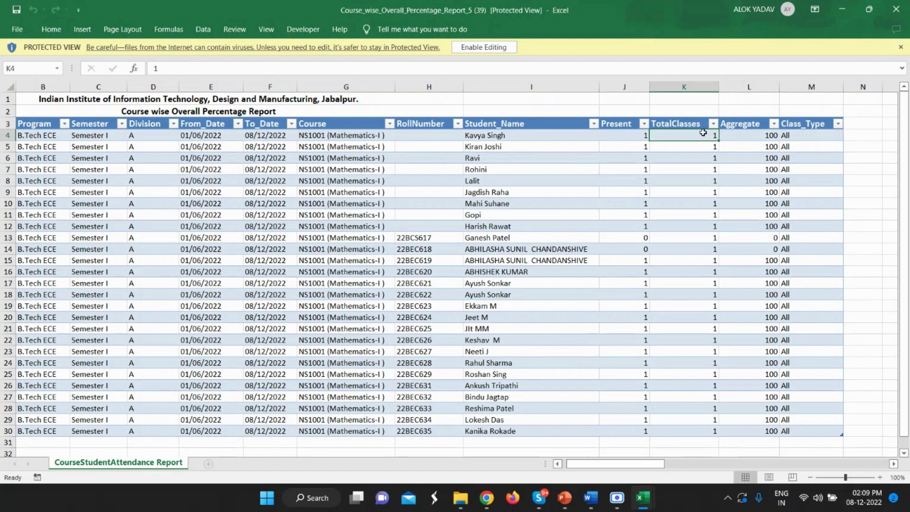
left_click(348, 145)
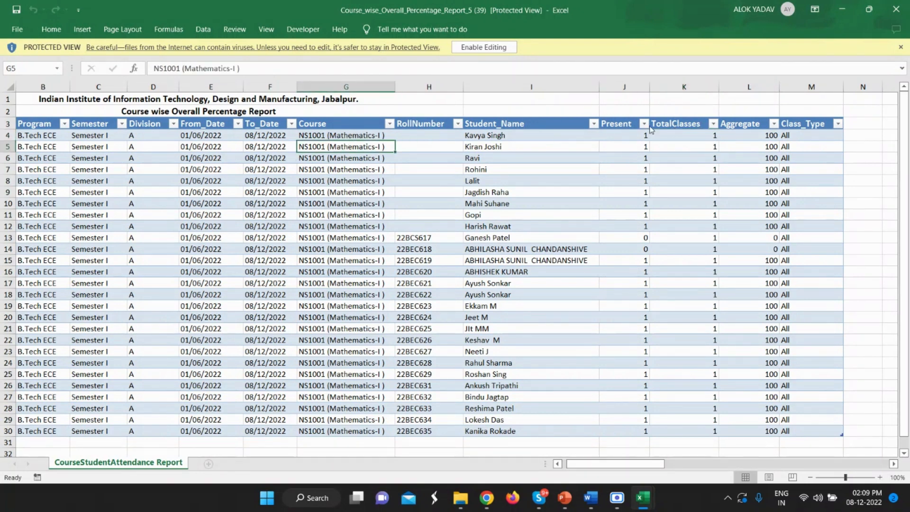
left_click(531, 139)
left_click(638, 135)
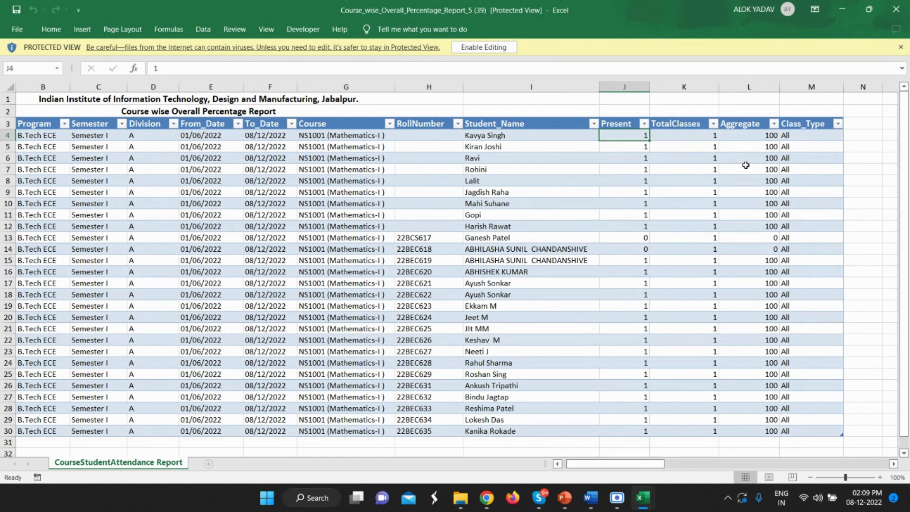
scroll(745, 165, "down", 2)
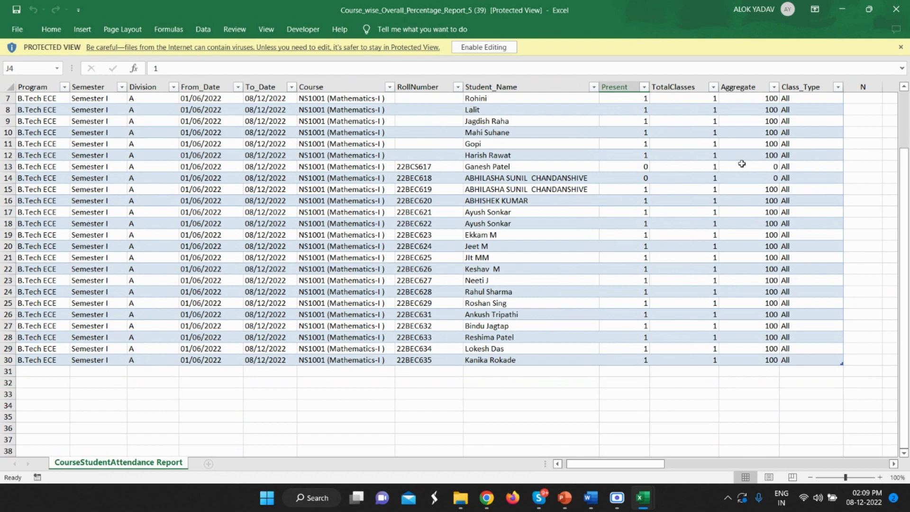
scroll(727, 204, "up", 2)
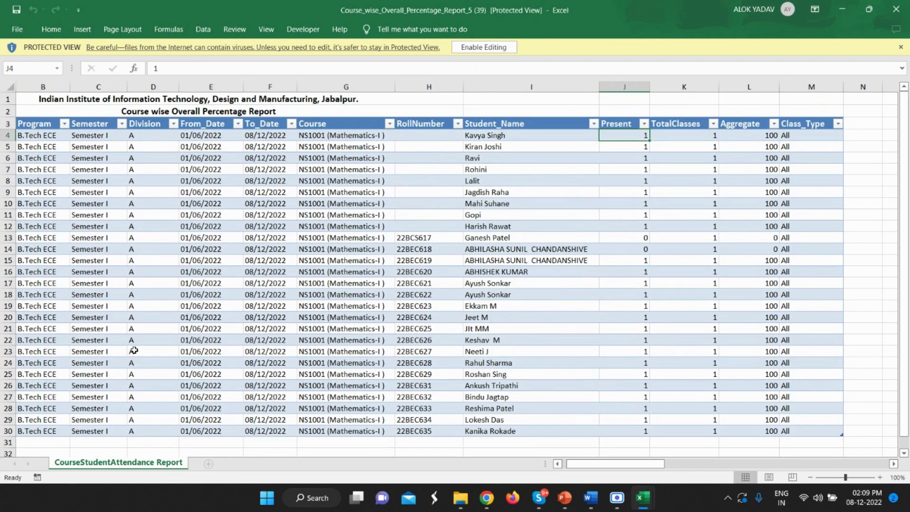
Switch back to the institute's site in Chrome and generate the All Classwise Attendance report for Effective Communication Skills from 01/06/2022 to 08/12/2022.
mouse_move(488, 496)
left_click(457, 448)
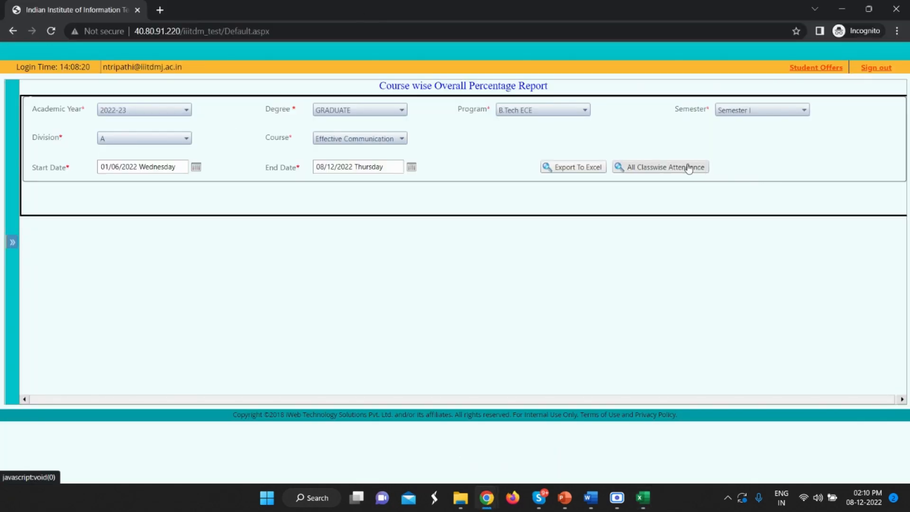
left_click(688, 170)
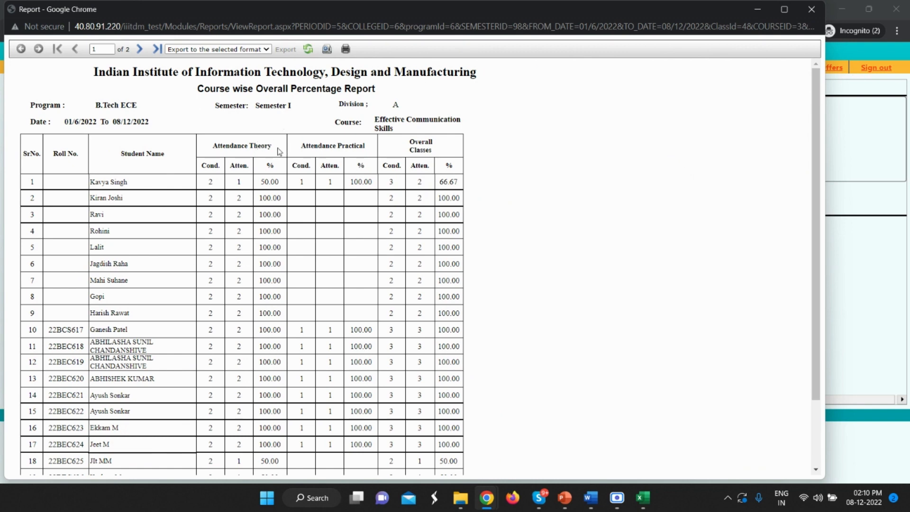
Review the Attendance Theory, Attendance Practical and Overall Classes columns of the generated report, and close the report window.
left_click_drag(277, 147, 226, 150)
left_click_drag(369, 142, 301, 146)
left_click_drag(408, 144, 430, 164)
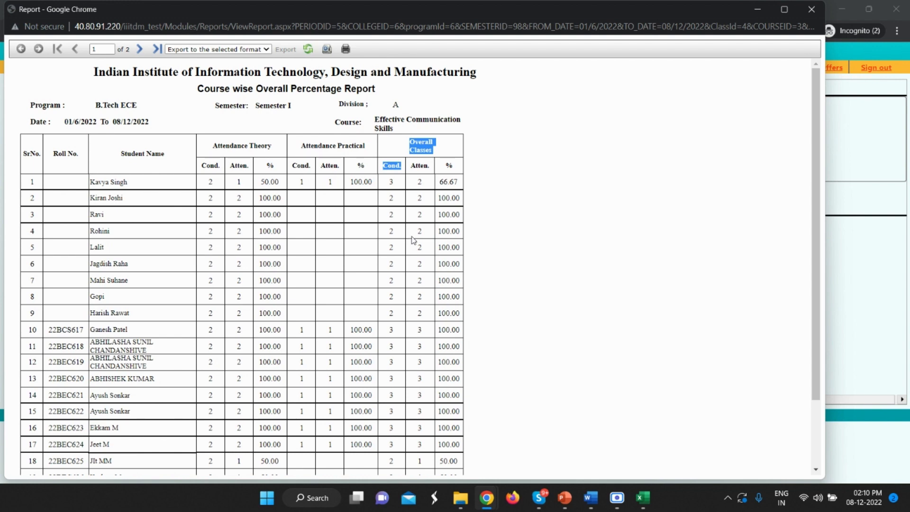
scroll(412, 239, "down", 2)
scroll(412, 240, "up", 2)
left_click(811, 9)
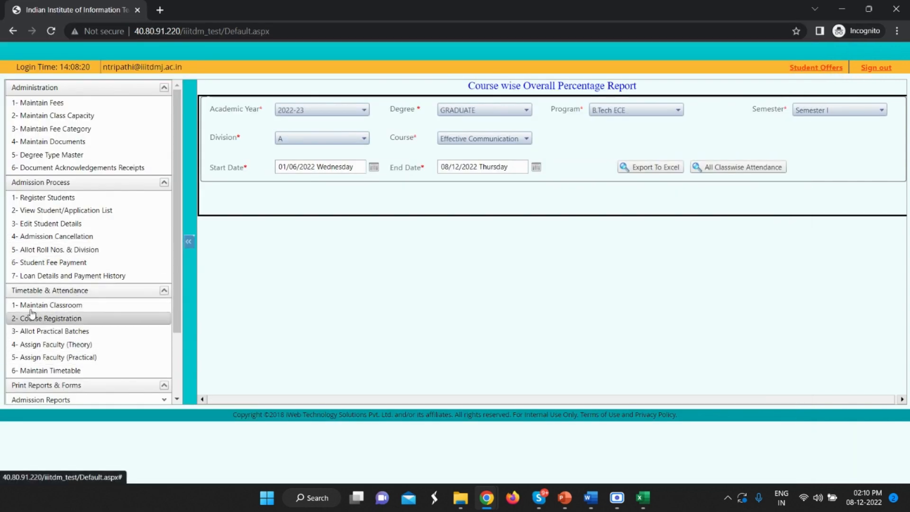
Open the Teacherwise Lectures Taken report, generate it unfiltered for 2022-23, look through it and return to the filter form.
scroll(31, 313, "down", 3)
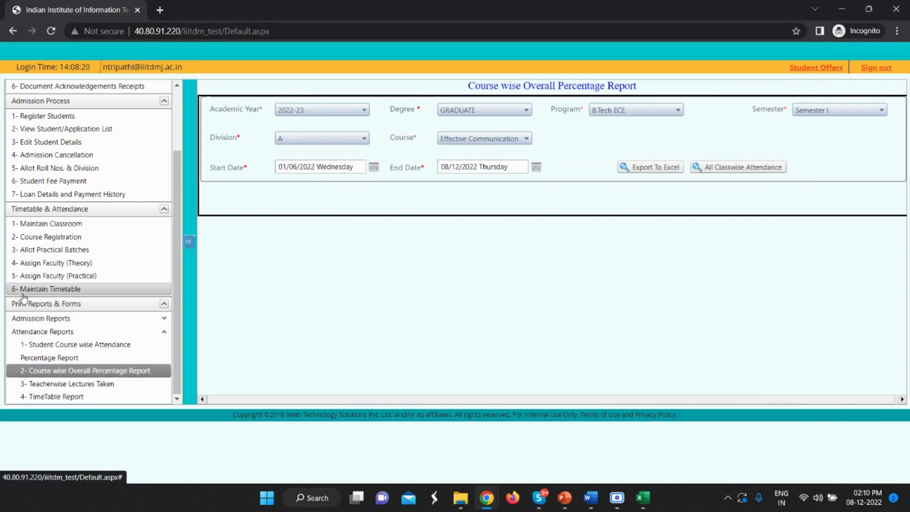
left_click(88, 385)
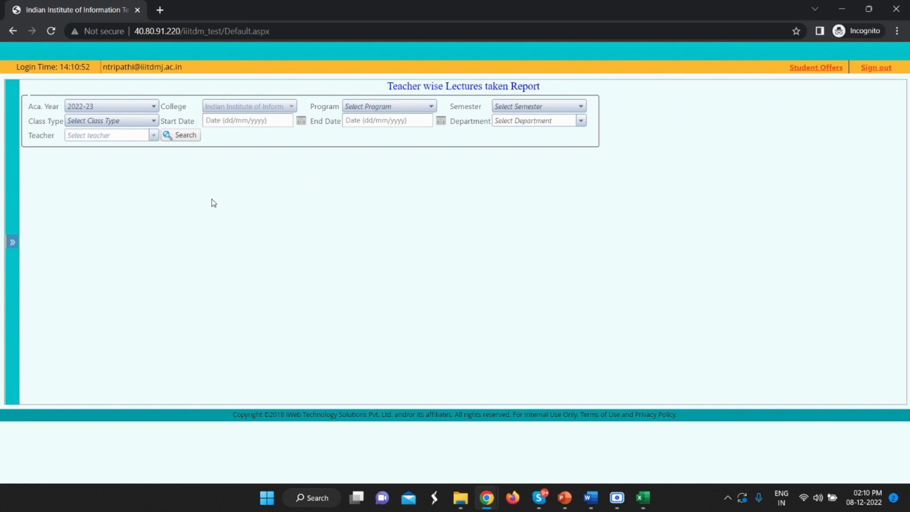
left_click(189, 135)
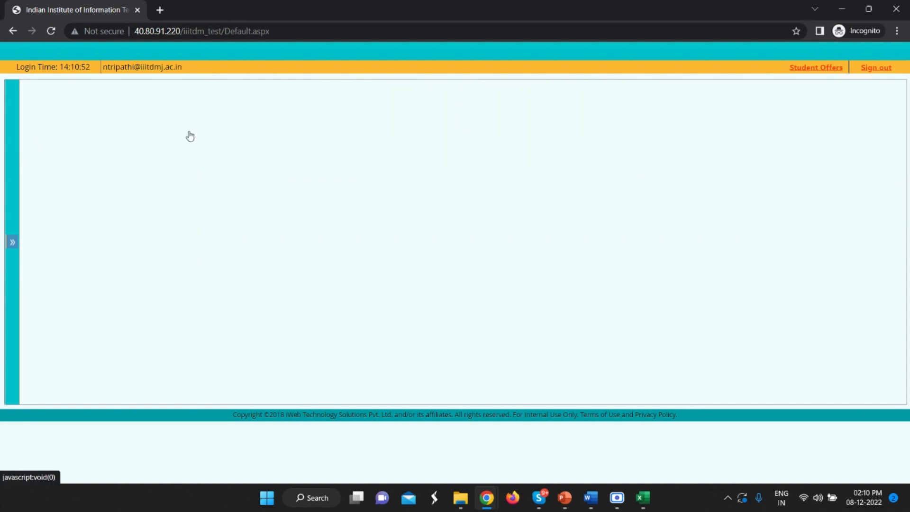
scroll(486, 221, "down", 3)
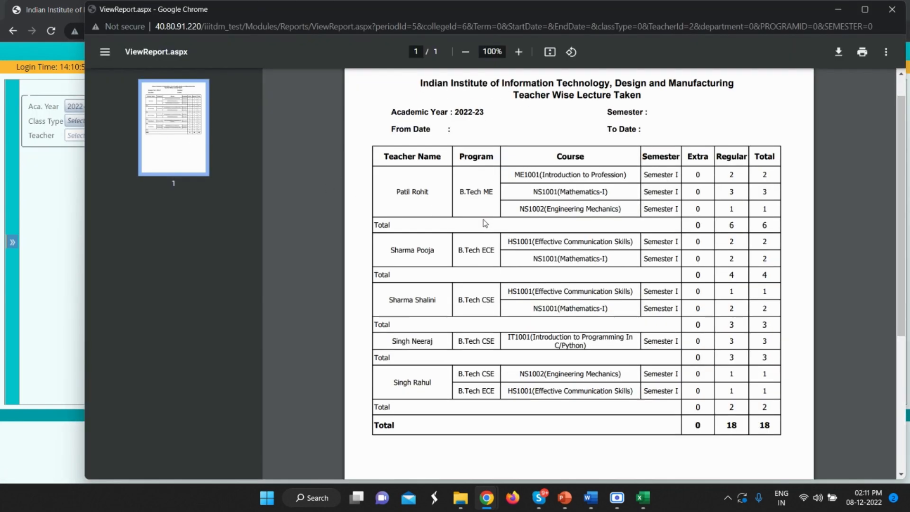
scroll(469, 228, "up", 3)
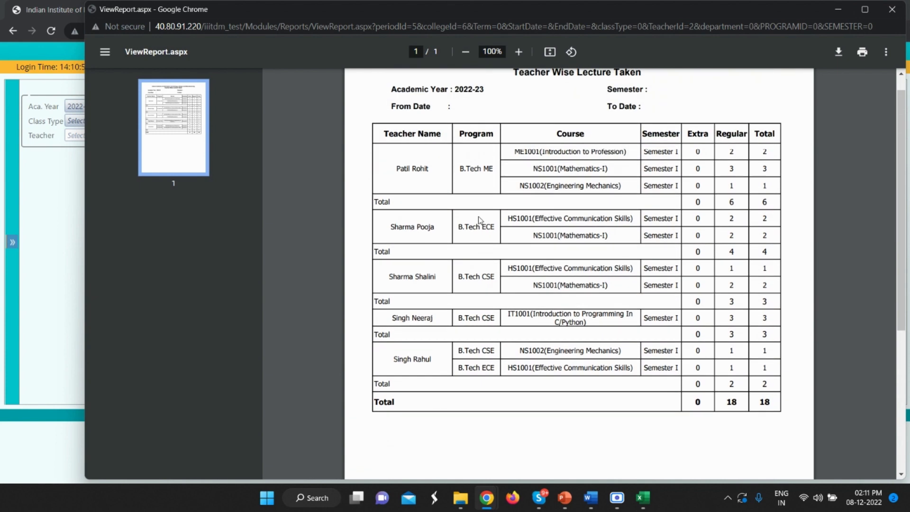
left_click(78, 186)
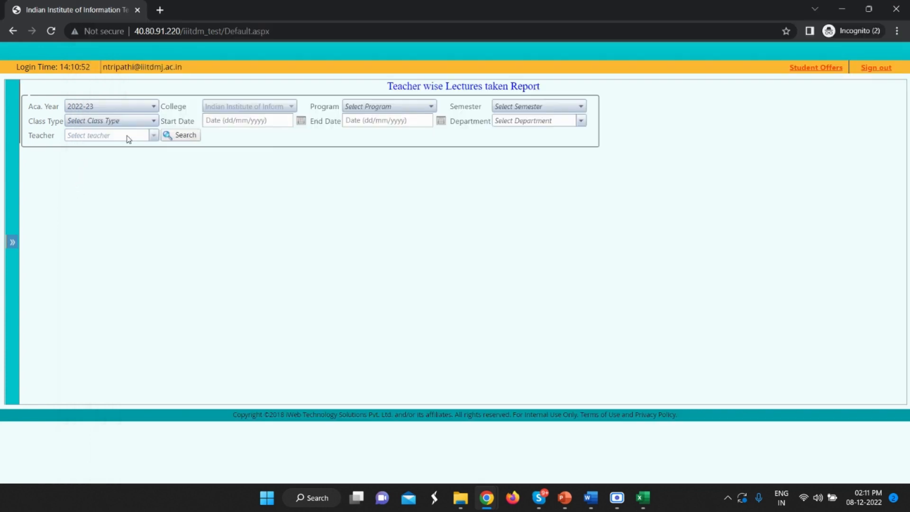
Filter the teacher-wise lectures report by program B.Tech ECE, Semester I and class type Theory.
left_click(385, 109)
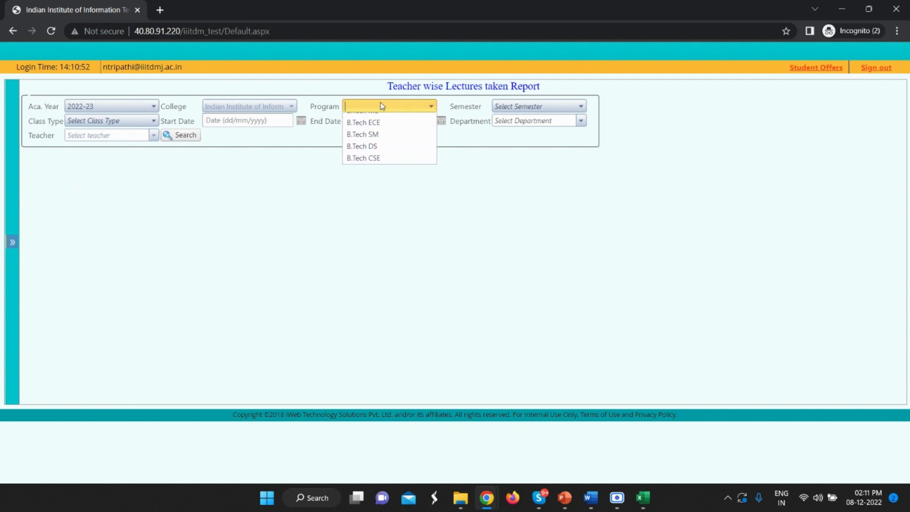
left_click(389, 132)
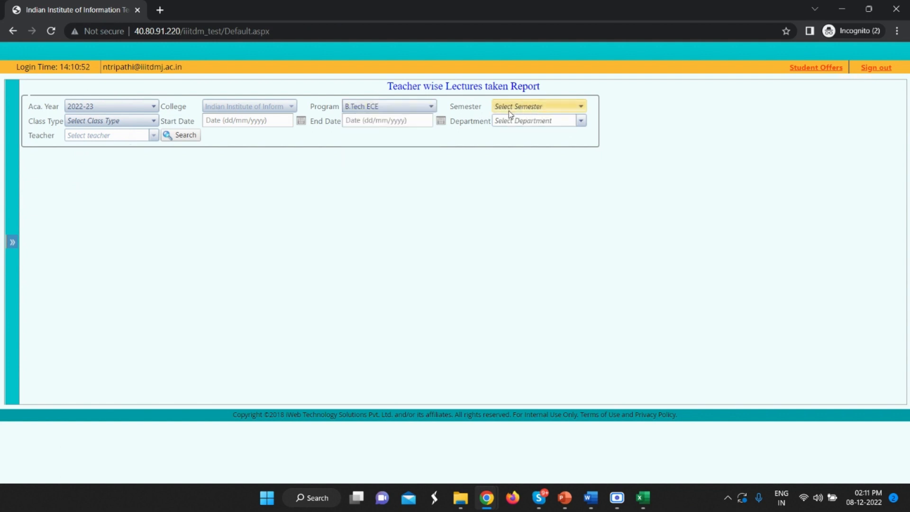
left_click(509, 109)
left_click(519, 121)
left_click(152, 121)
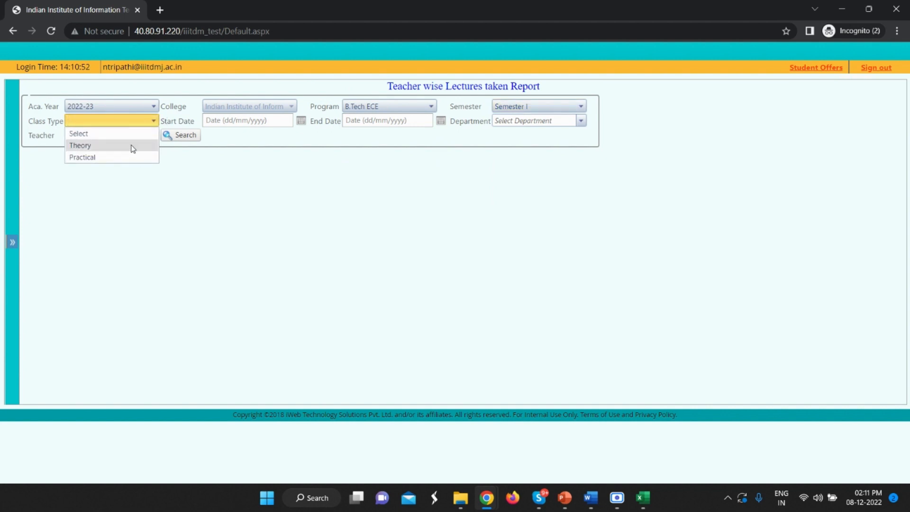
left_click(132, 149)
Set the teacher-wise lectures report's date range from 01/12/2022 to 08/12/2022.
left_click(300, 121)
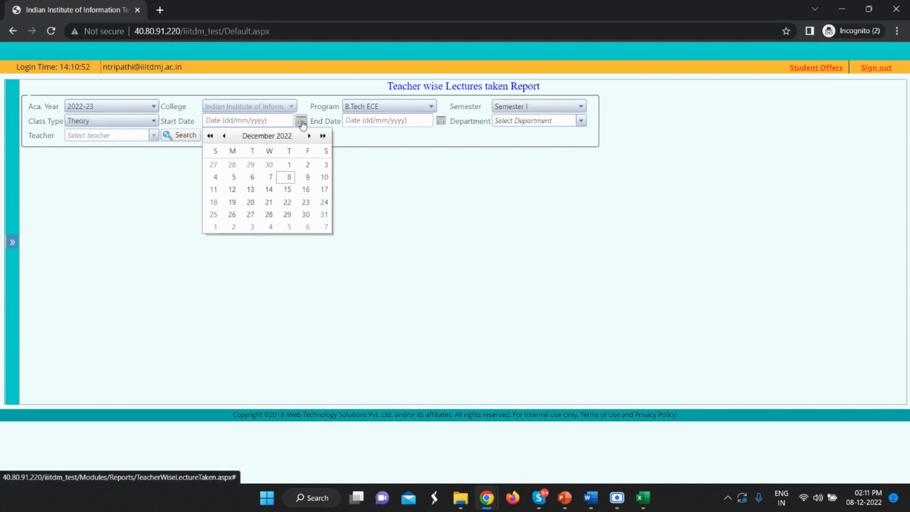
left_click(287, 166)
left_click(441, 121)
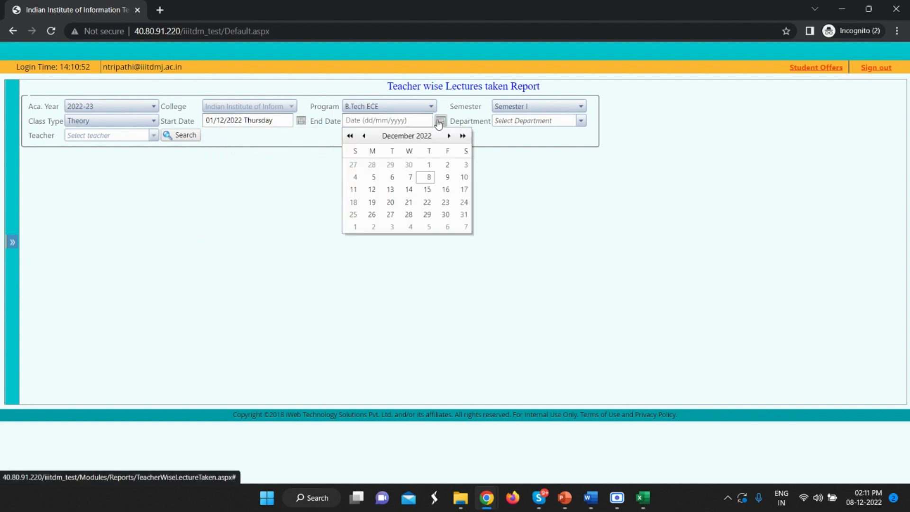
left_click(429, 177)
Choose the Management department and the second-listed teacher, generate the filtered lectures report, and close its window after viewing.
left_click(543, 124)
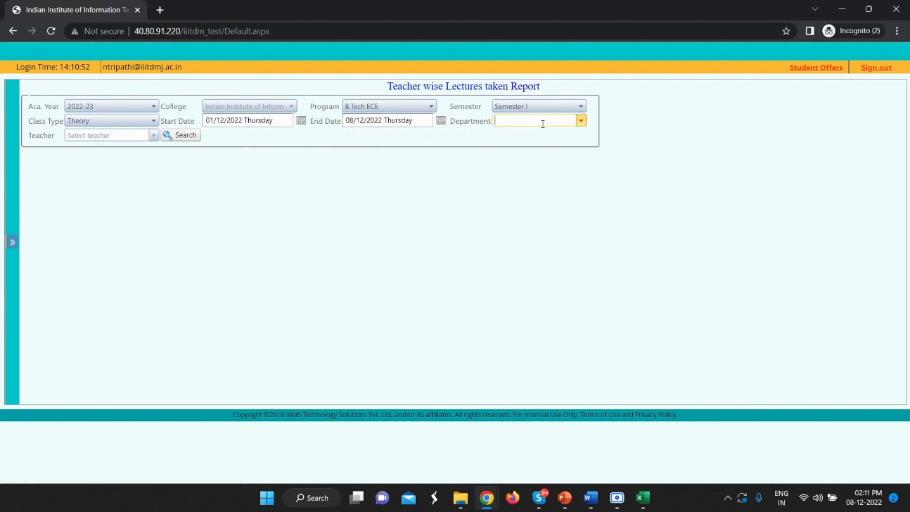
left_click(539, 144)
left_click(134, 131)
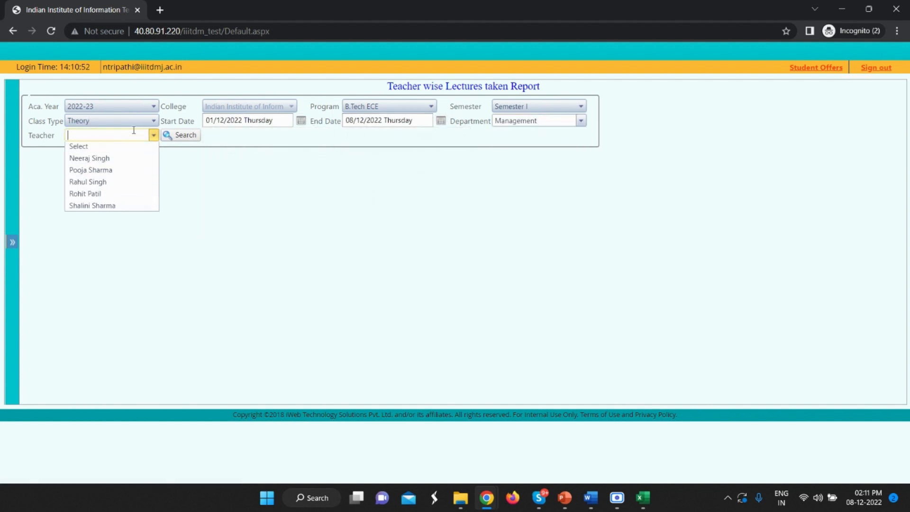
left_click(111, 169)
left_click(172, 137)
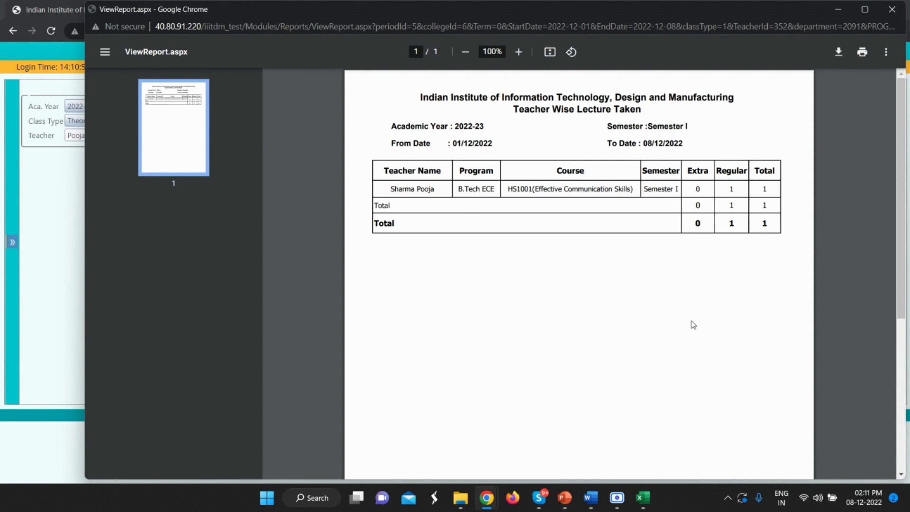
left_click(901, 10)
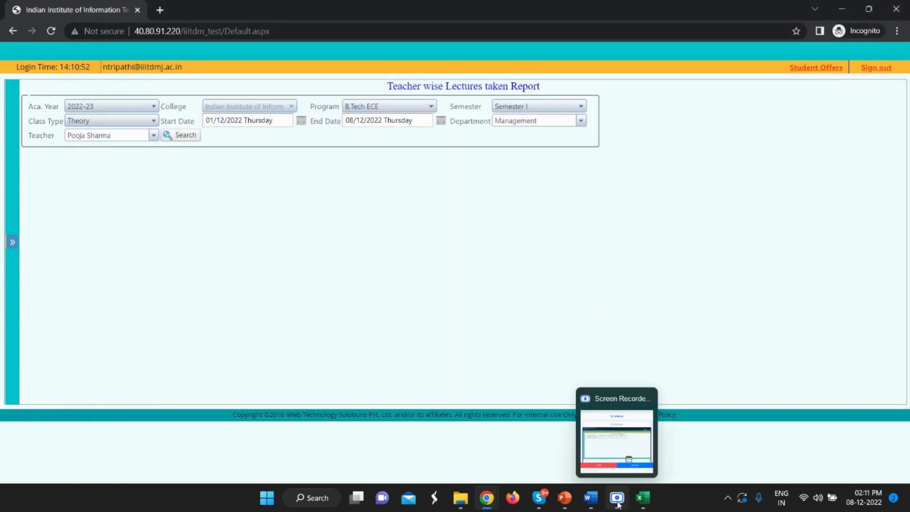